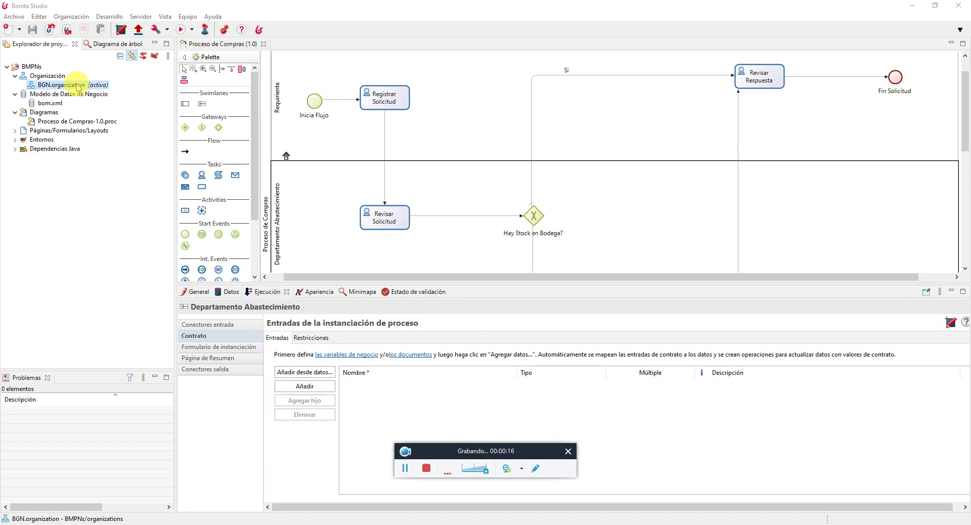
# Step: Open the BGN organization and review the details of the Requirientes, Departamento Abastecimiento and Comité de Compras groups
pyautogui.doubleClick(79, 85)
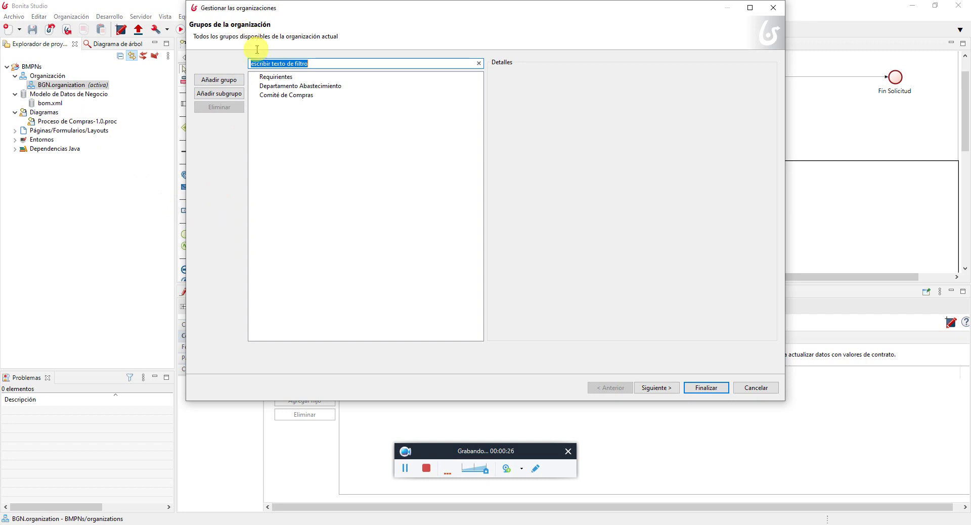
pyautogui.click(290, 79)
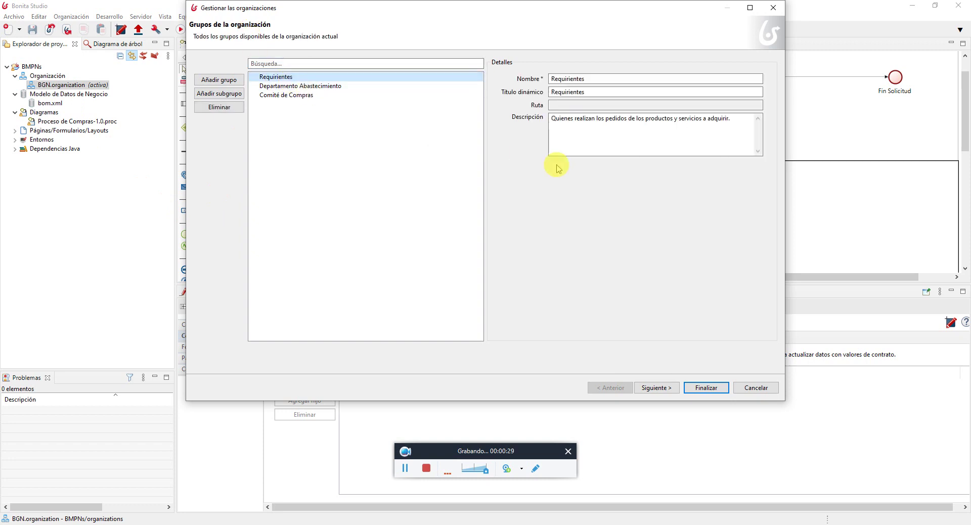
pyautogui.click(609, 136)
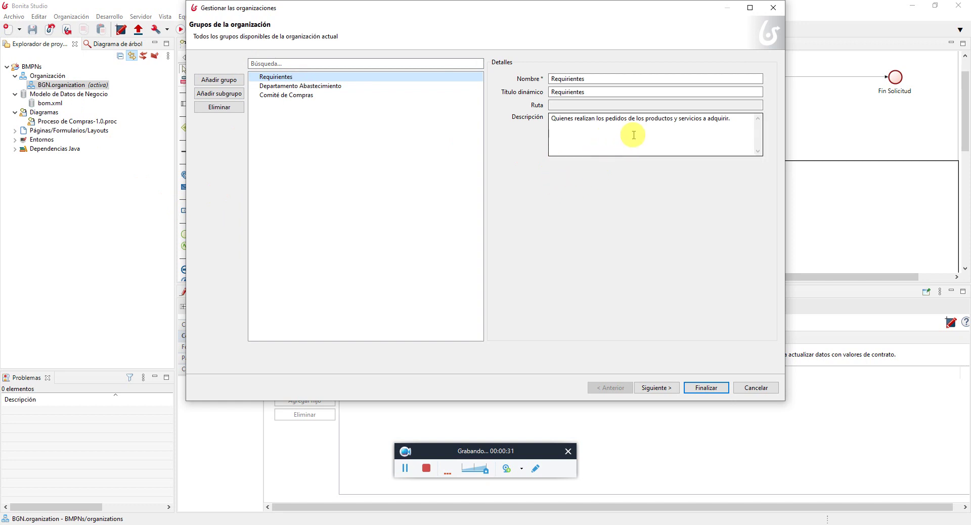
pyautogui.click(339, 93)
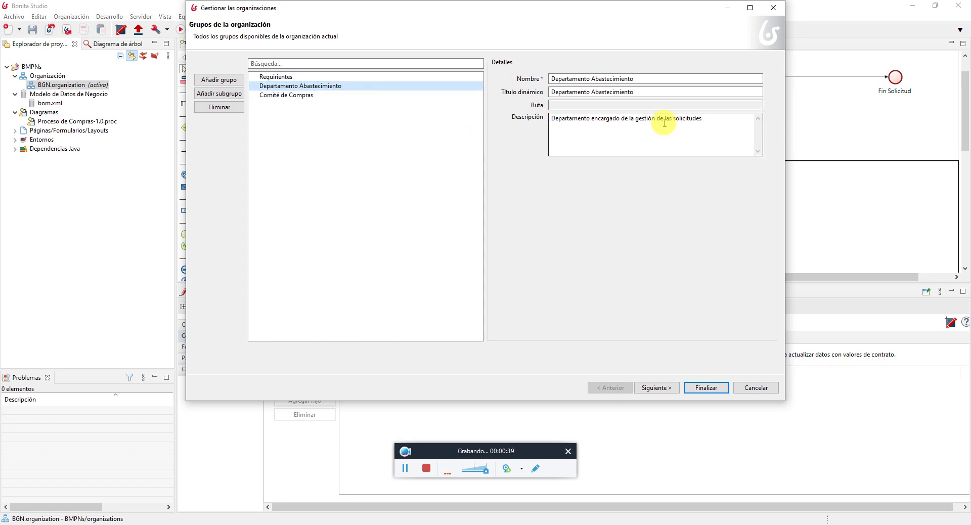
pyautogui.click(291, 96)
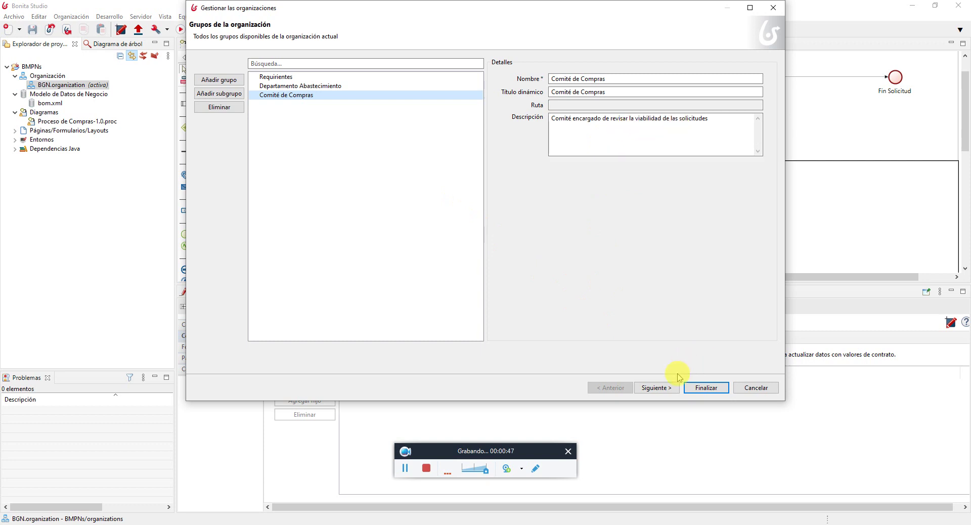
# Step: Review the organization's roles Analista Abastecimiento, Departamento de Compras and Requiriente
pyautogui.click(662, 387)
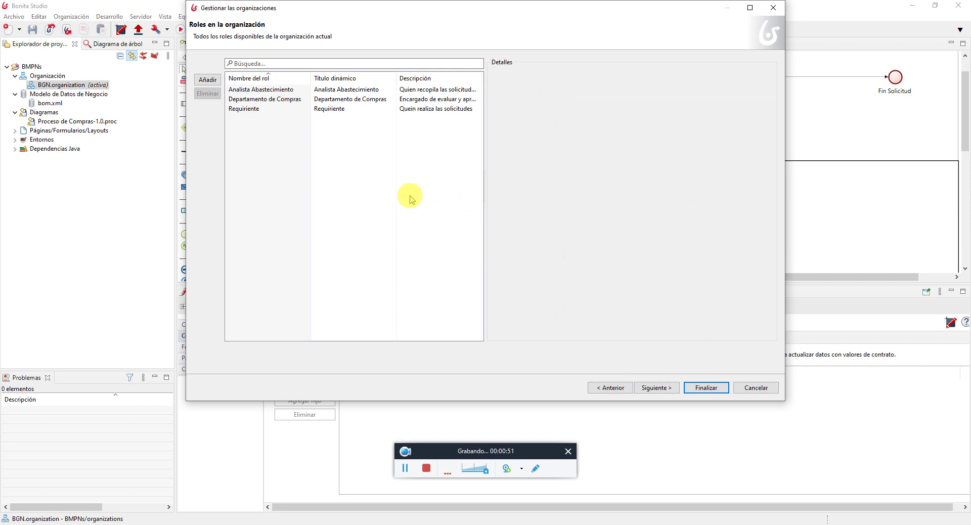
pyautogui.click(291, 93)
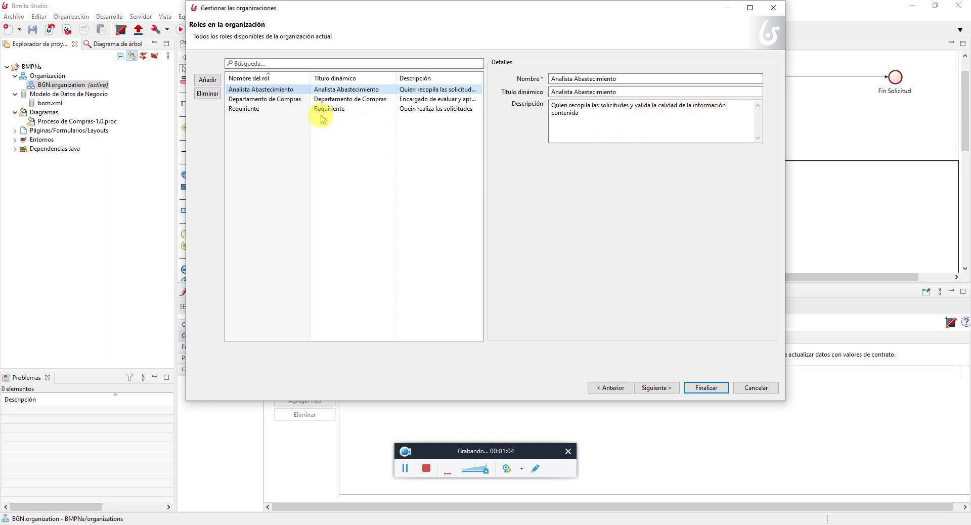
pyautogui.click(322, 99)
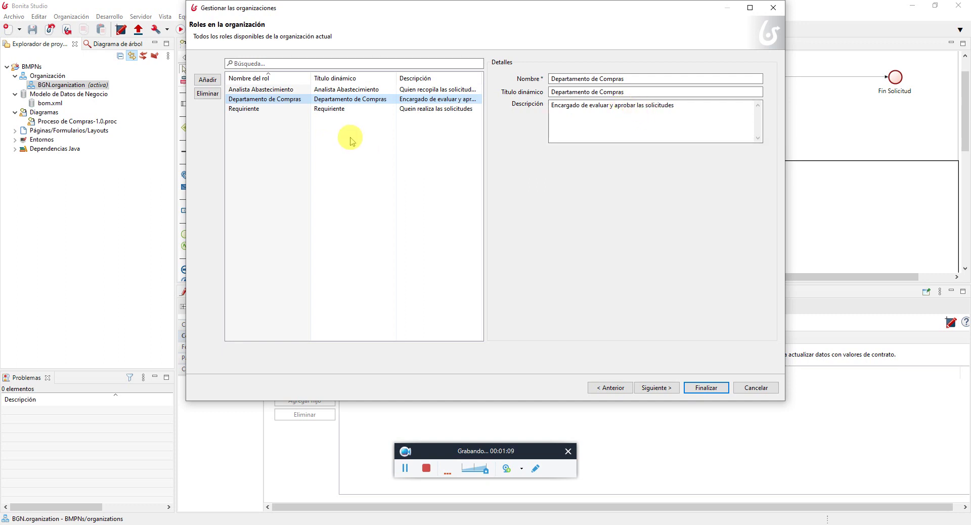
pyautogui.click(317, 112)
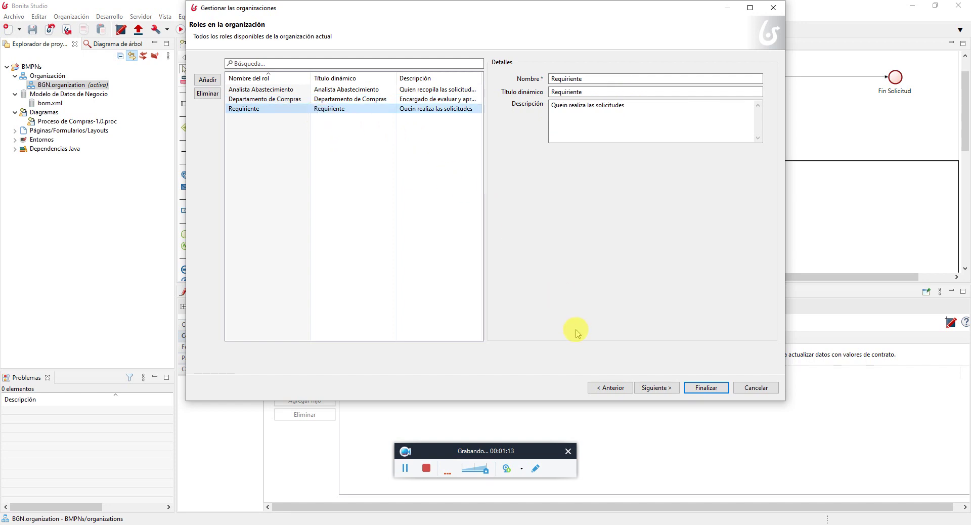
# Step: Review the account details of the organization's analyst, director and requester users, then leave the organization without changes
pyautogui.click(650, 388)
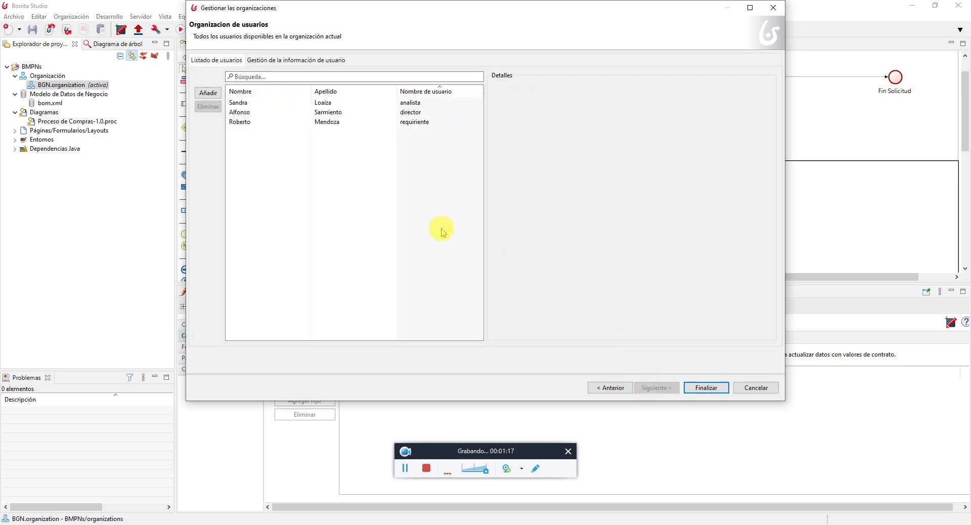
pyautogui.click(312, 103)
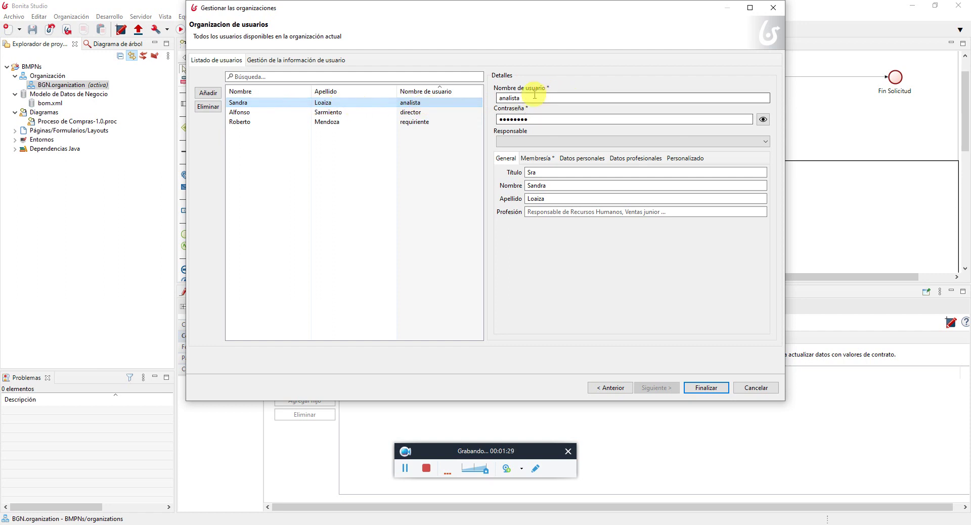
pyautogui.click(764, 120)
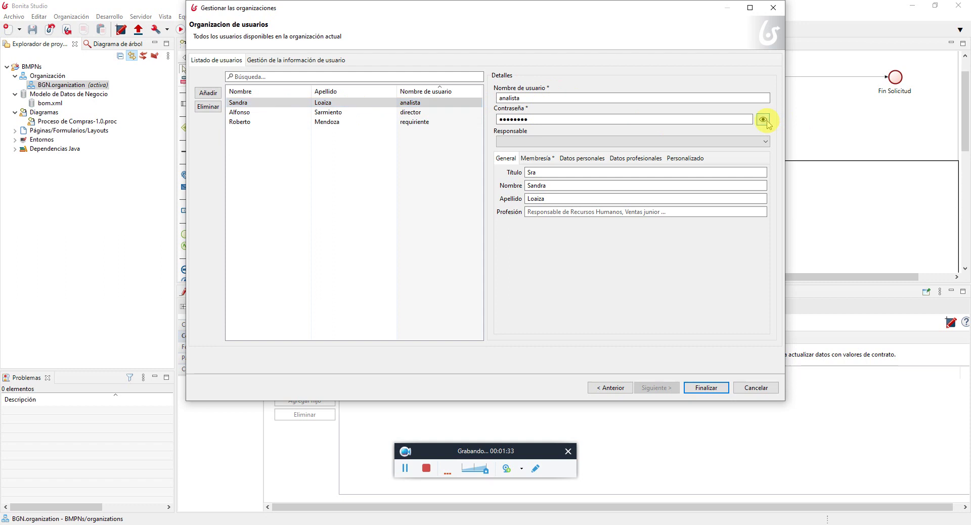
pyautogui.click(298, 113)
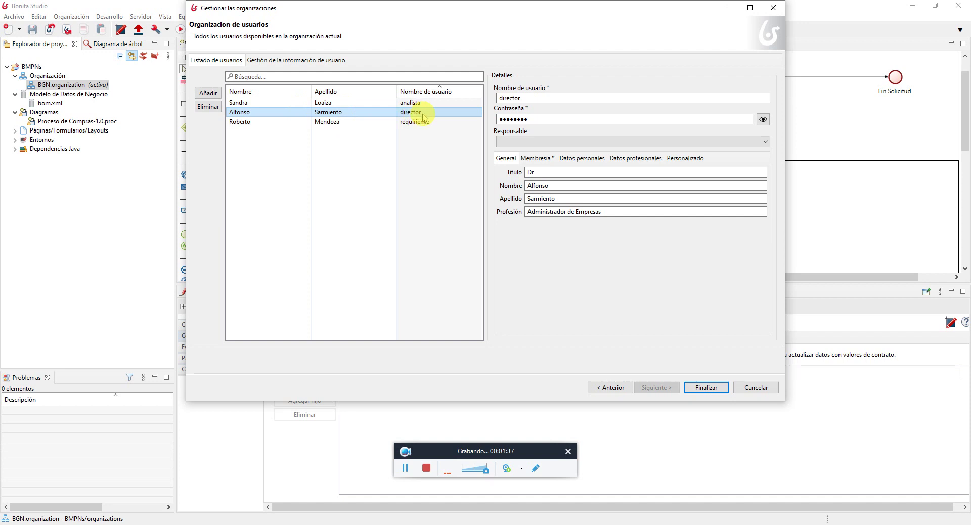
pyautogui.click(296, 122)
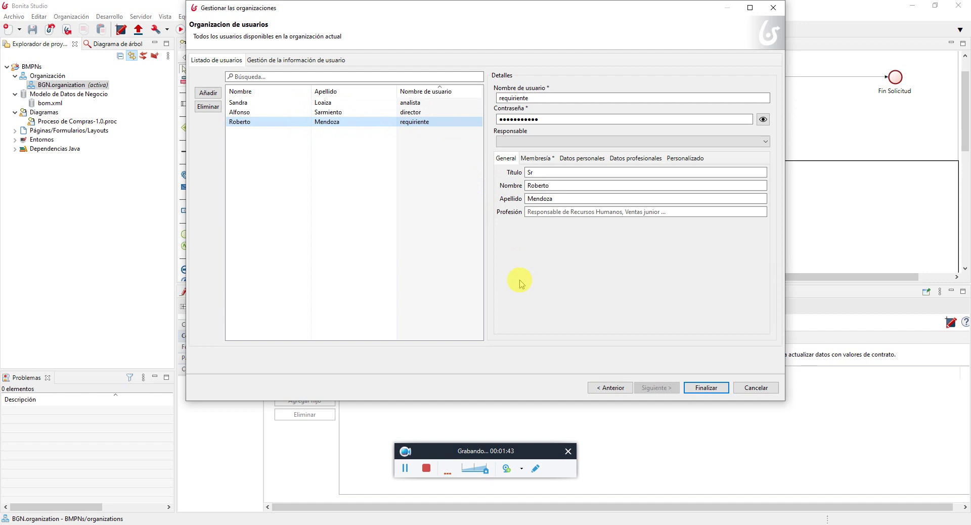
pyautogui.click(753, 388)
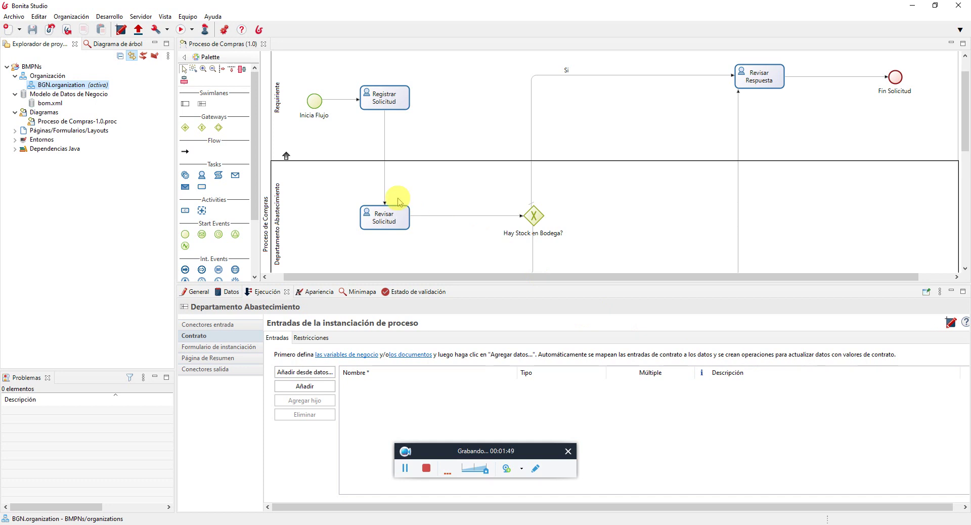
# Step: Open the bom.xml business data model, inspect the attributes of the Solicitud object, and close the model editor
pyautogui.doubleClick(55, 103)
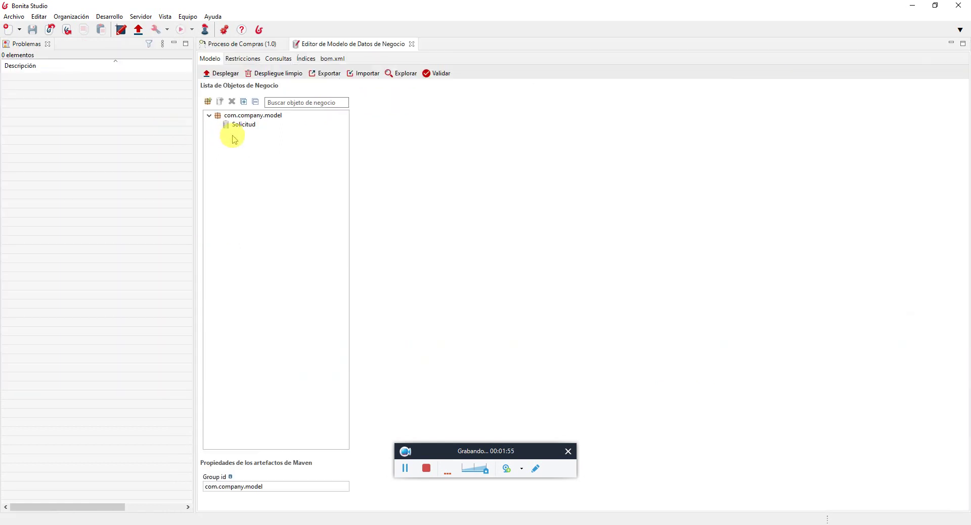
pyautogui.click(242, 126)
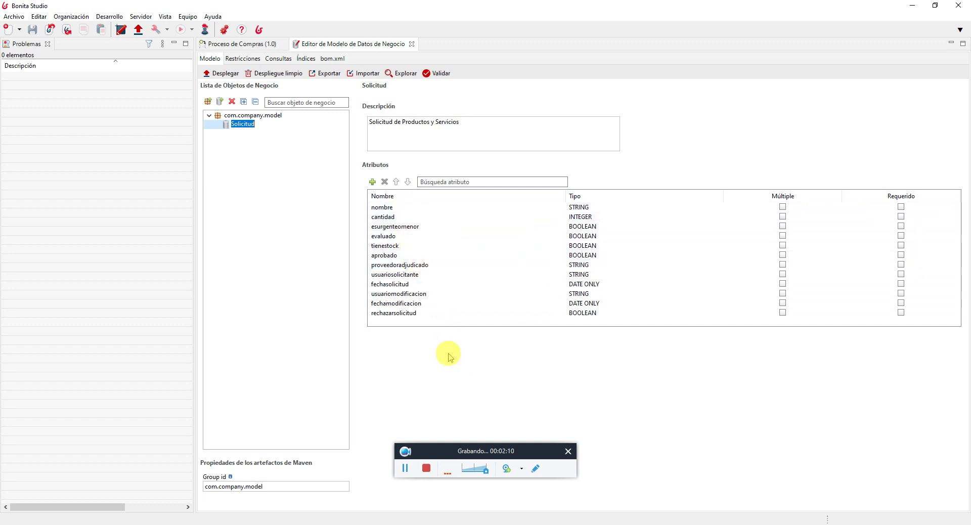
pyautogui.click(411, 44)
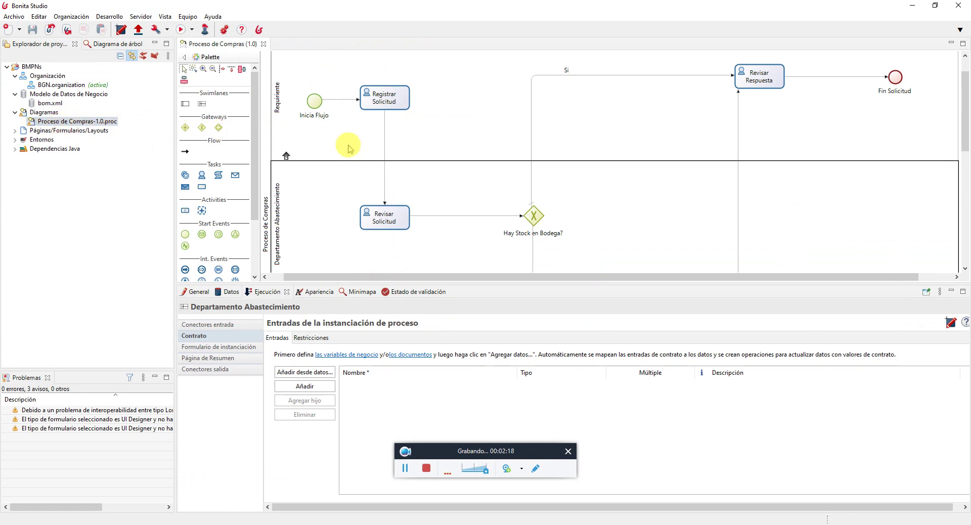
# Step: Examine the Proceso de Compras flow from Registrar Solicitud through the stock gateway to the Evaluar Solicitud call activity
pyautogui.scroll(1, 345, 148)
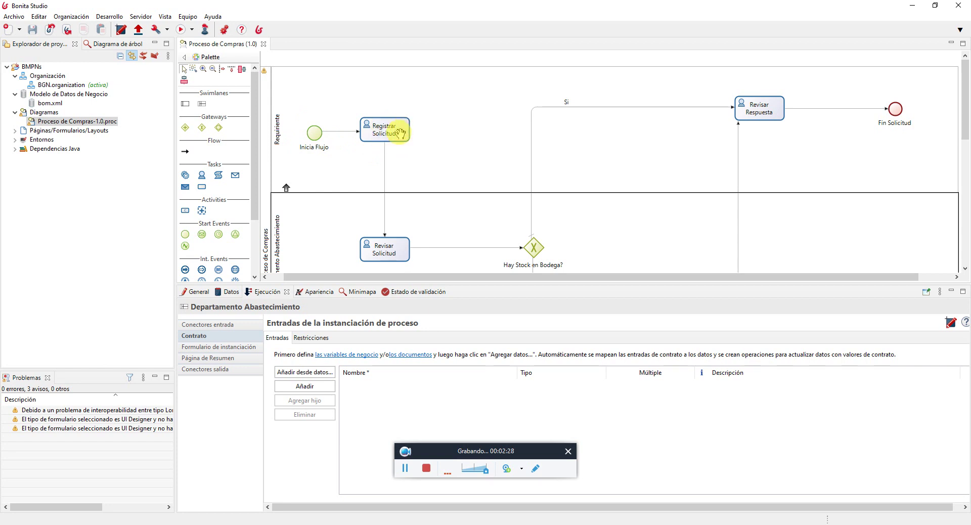
pyautogui.scroll(-3, 401, 133)
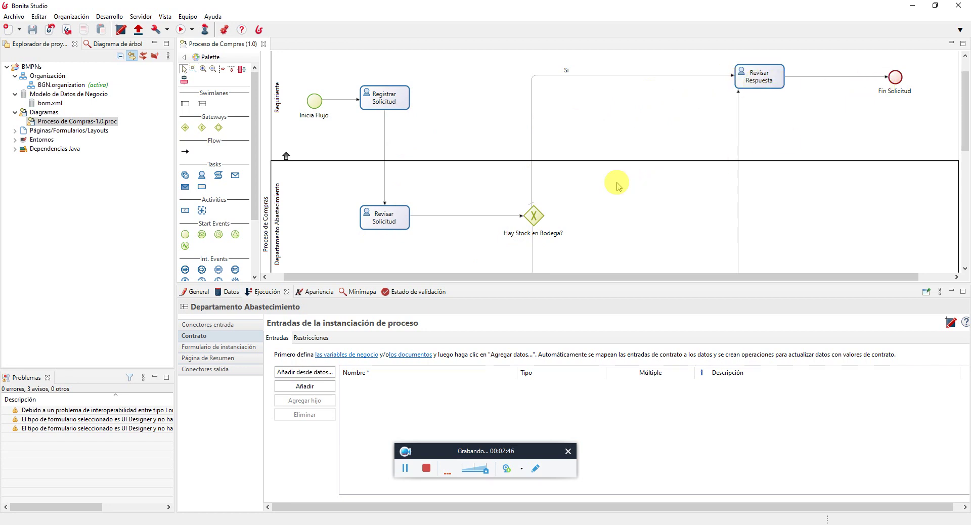
pyautogui.scroll(-1, 617, 186)
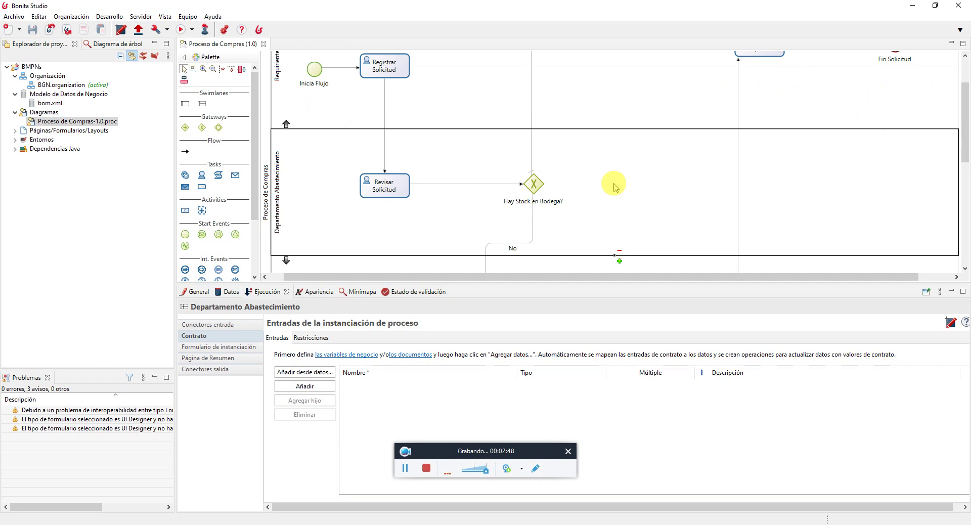
pyautogui.scroll(-1, 614, 187)
pyautogui.scroll(-1, 553, 170)
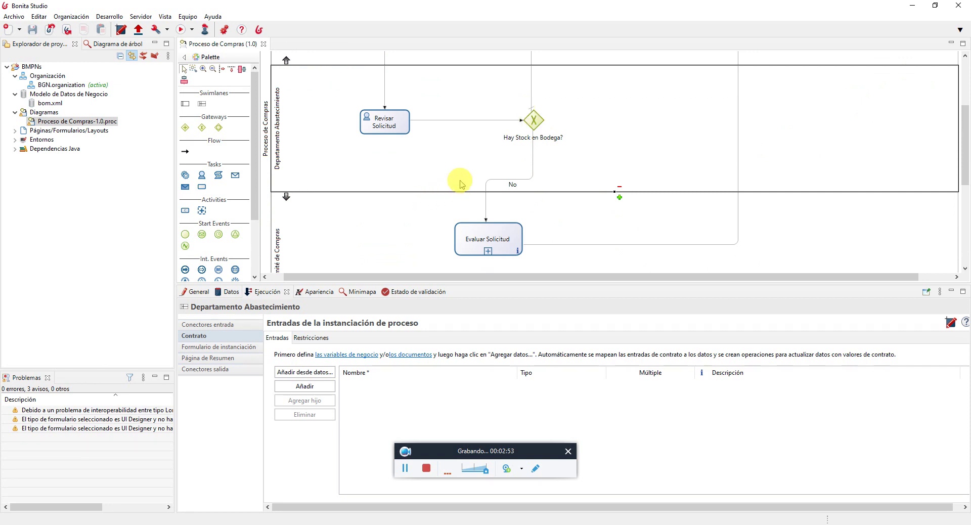
pyautogui.scroll(-1, 466, 184)
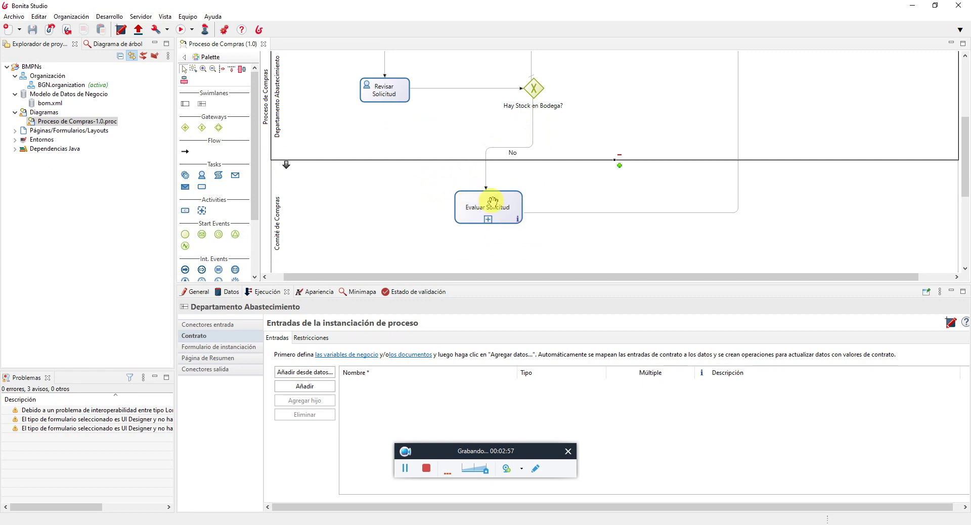
pyautogui.scroll(-1, 492, 202)
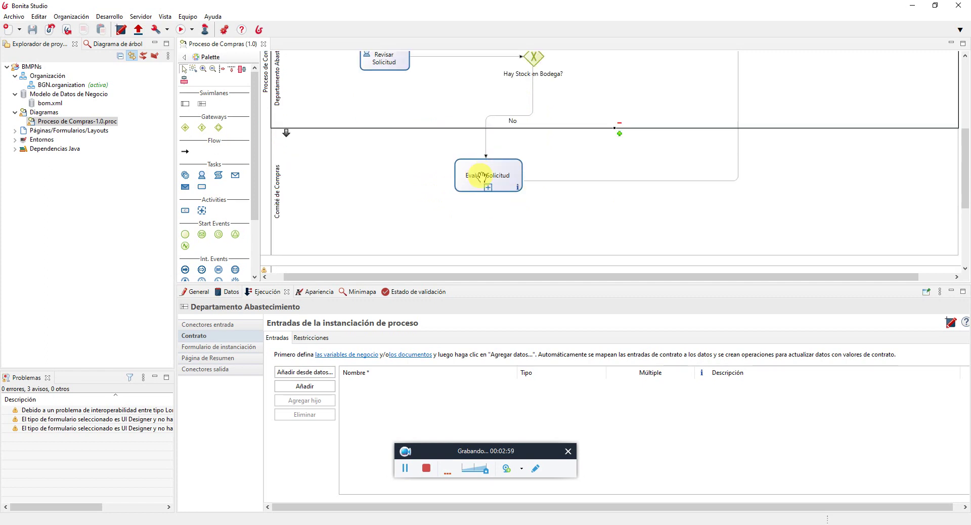
pyautogui.scroll(-1, 481, 176)
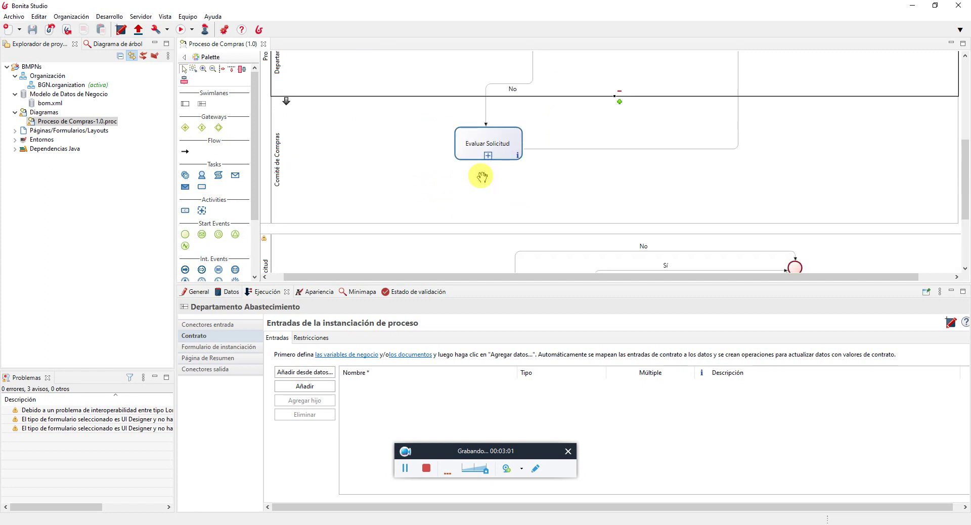
# Step: Examine the Sub Proceso Evaluación de Solicitud flow and its approval gateway, and trace the return to the Revisar Respuesta task
pyautogui.scroll(-3, 481, 176)
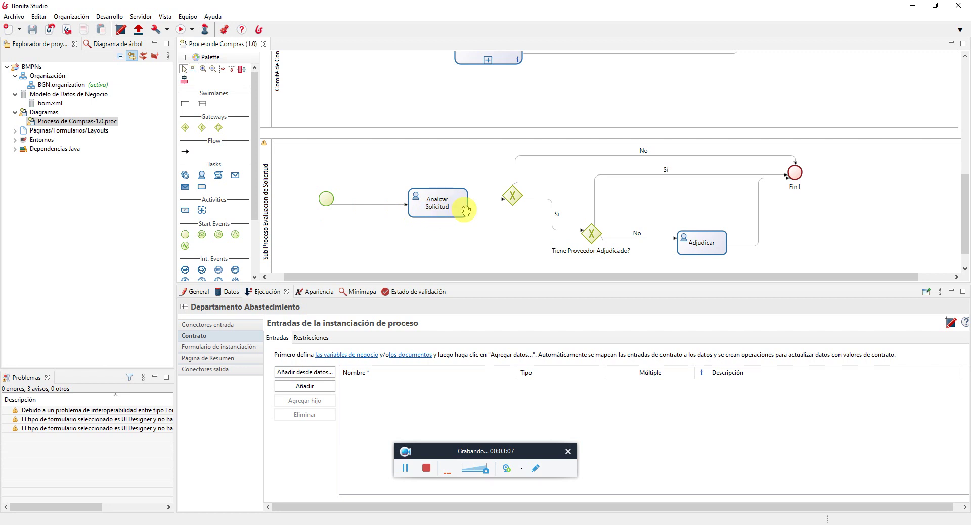
pyautogui.scroll(-1, 477, 218)
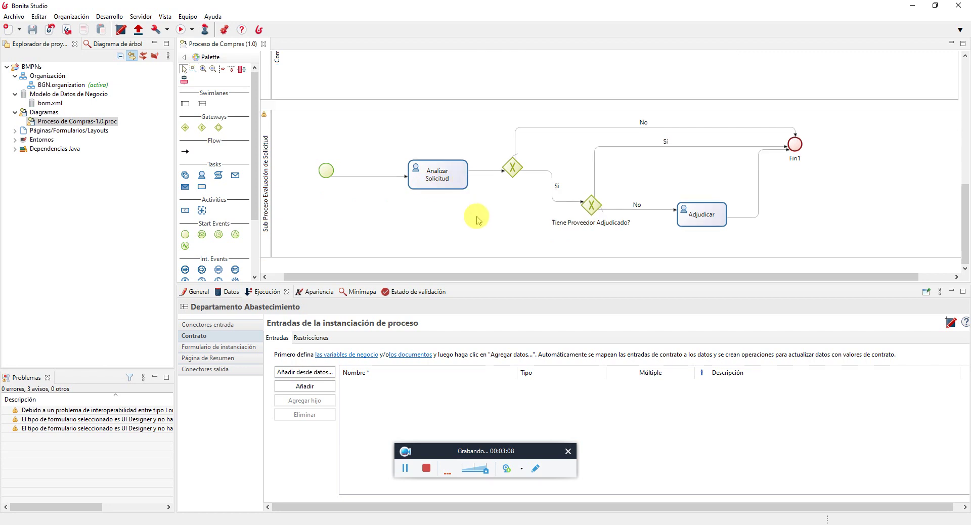
pyautogui.click(511, 171)
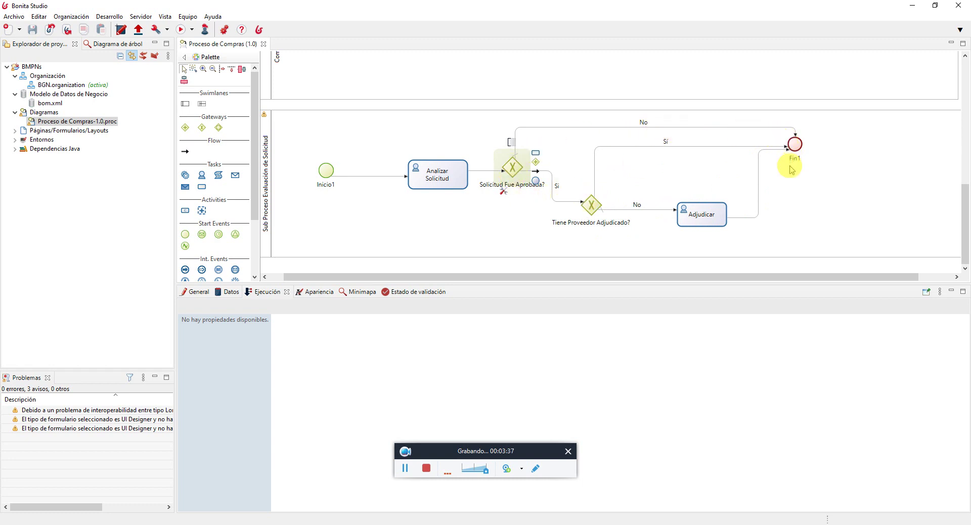
pyautogui.scroll(6, 791, 171)
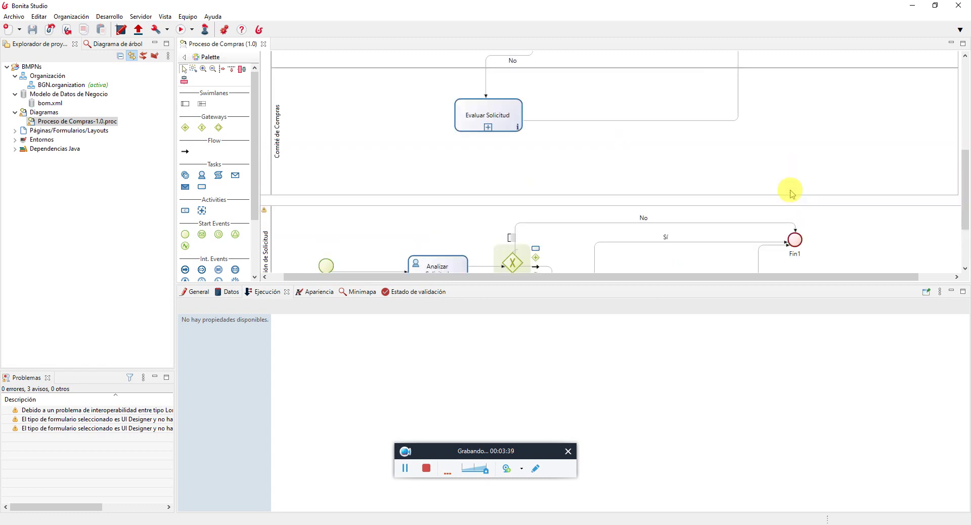
pyautogui.scroll(5, 790, 194)
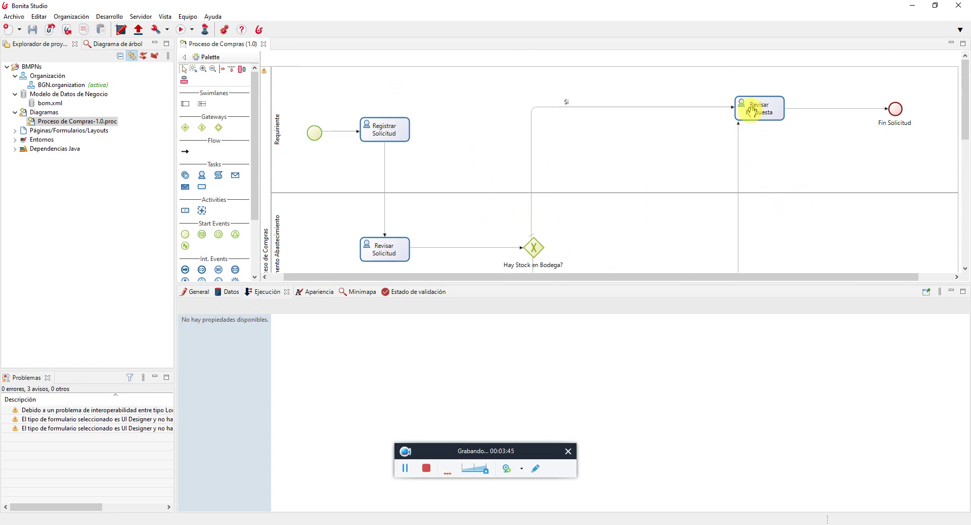
pyautogui.scroll(-3, 752, 119)
pyautogui.scroll(-12, 752, 122)
# Step: Deploy the organization, business data model and process artifacts with the Local environment configuration, and open the portal as User
pyautogui.click(142, 32)
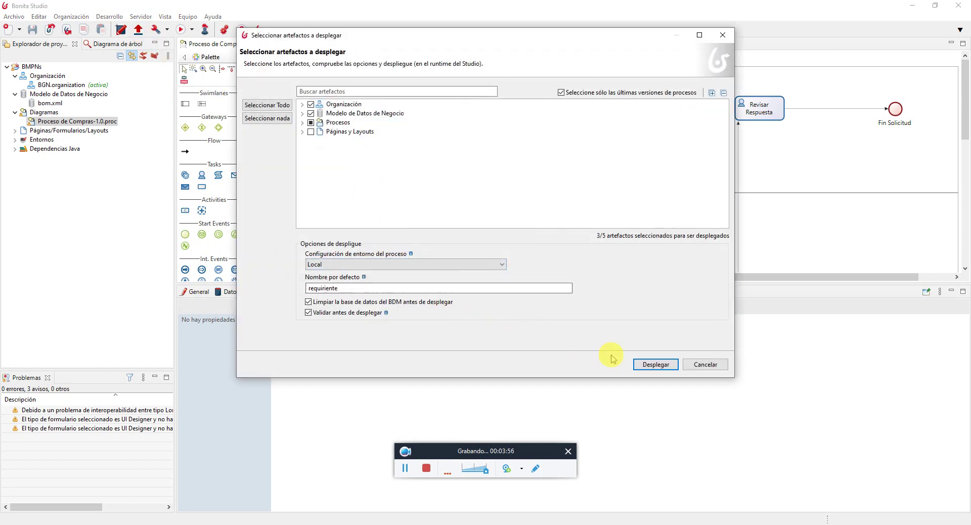
pyautogui.click(645, 367)
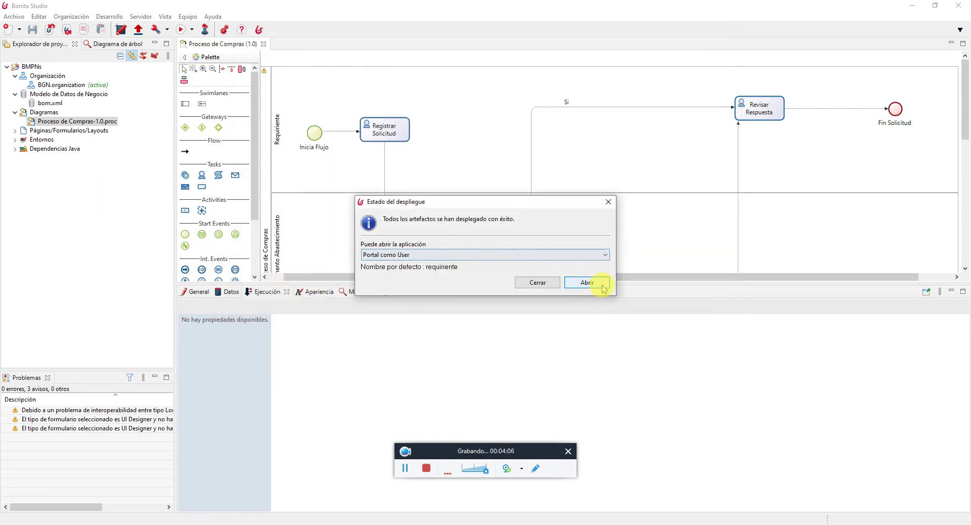
pyautogui.click(592, 256)
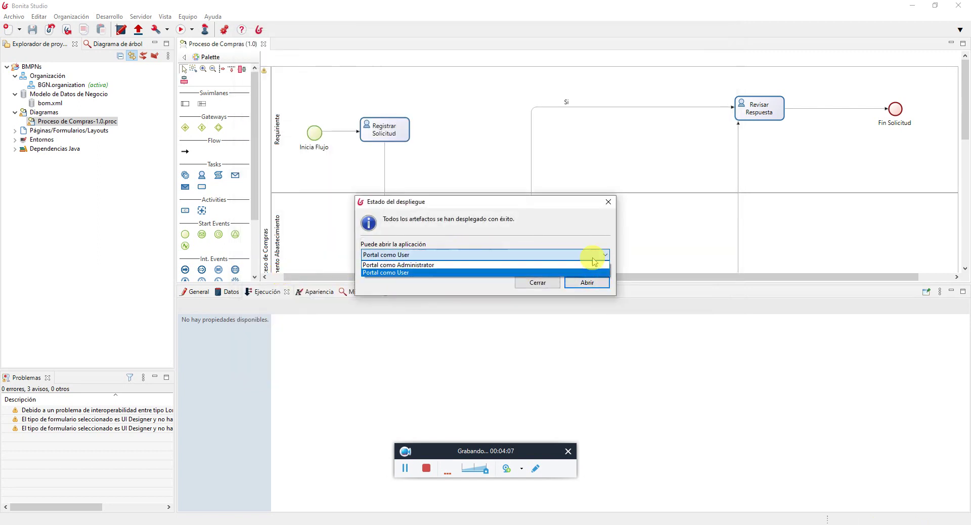
pyautogui.click(508, 231)
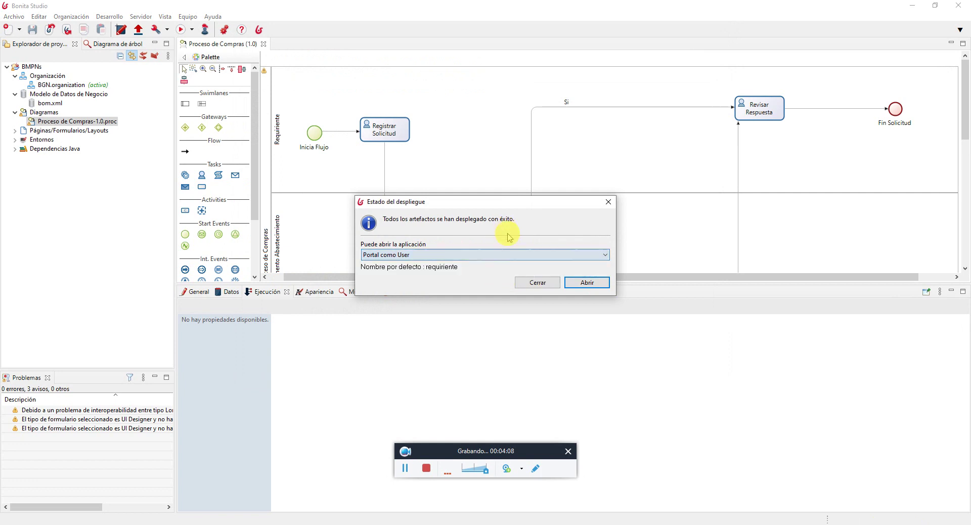
pyautogui.click(583, 284)
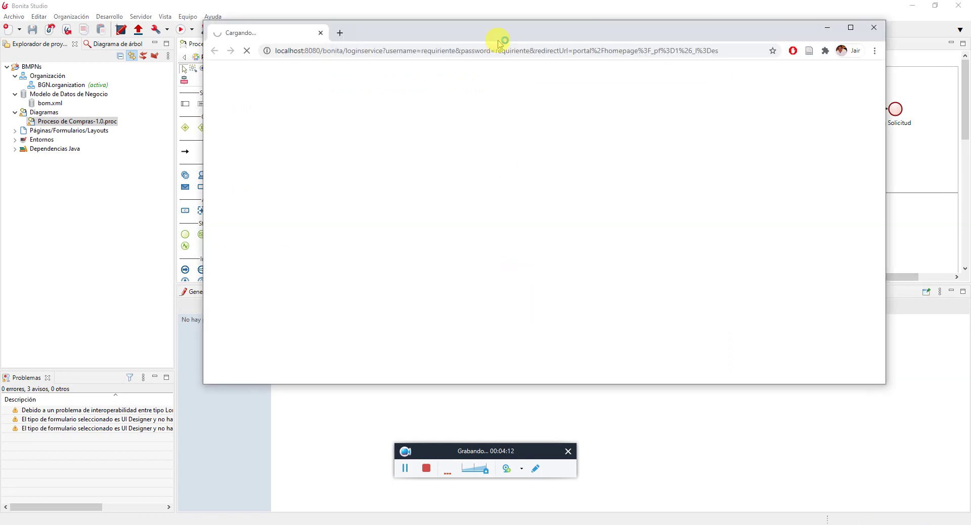
# Step: Log out of the portal and log back in as requiriente, entering the account password
pyautogui.doubleClick(503, 36)
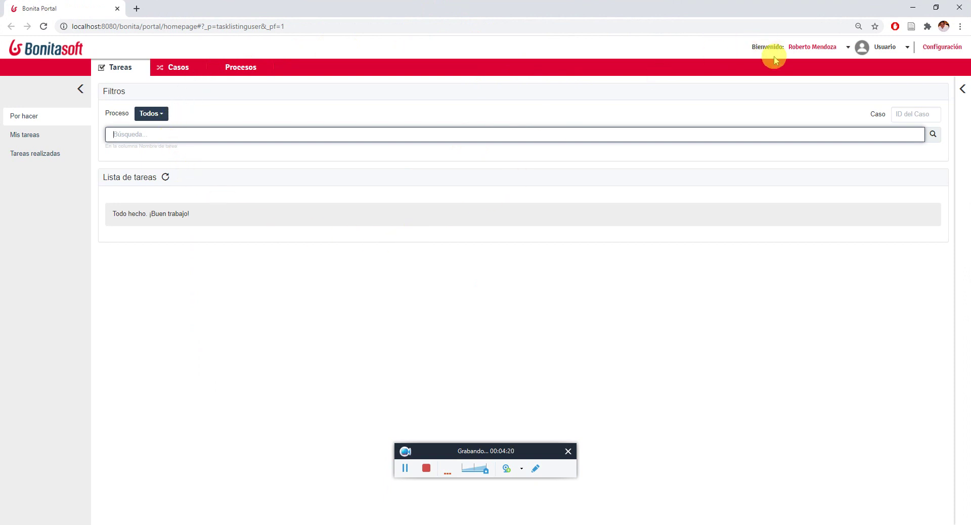
pyautogui.click(801, 51)
pyautogui.click(809, 65)
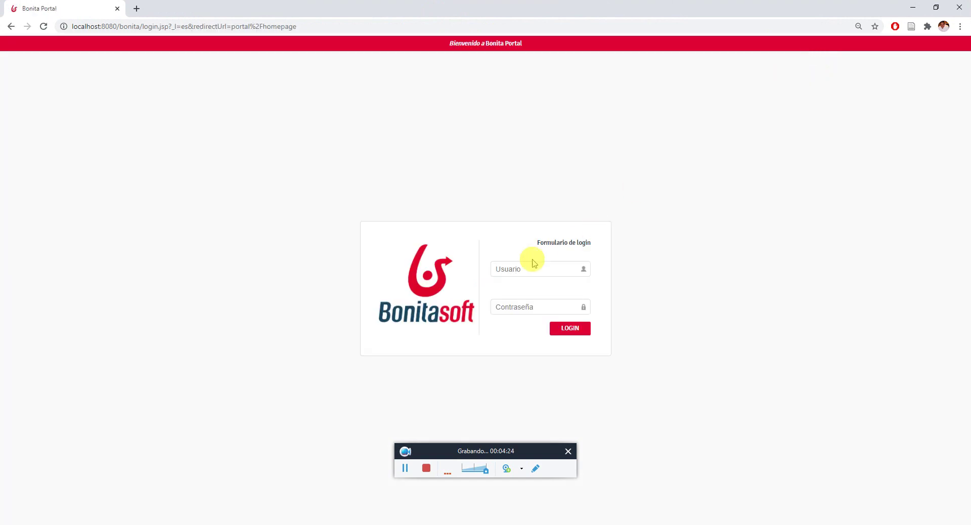
pyautogui.click(505, 266)
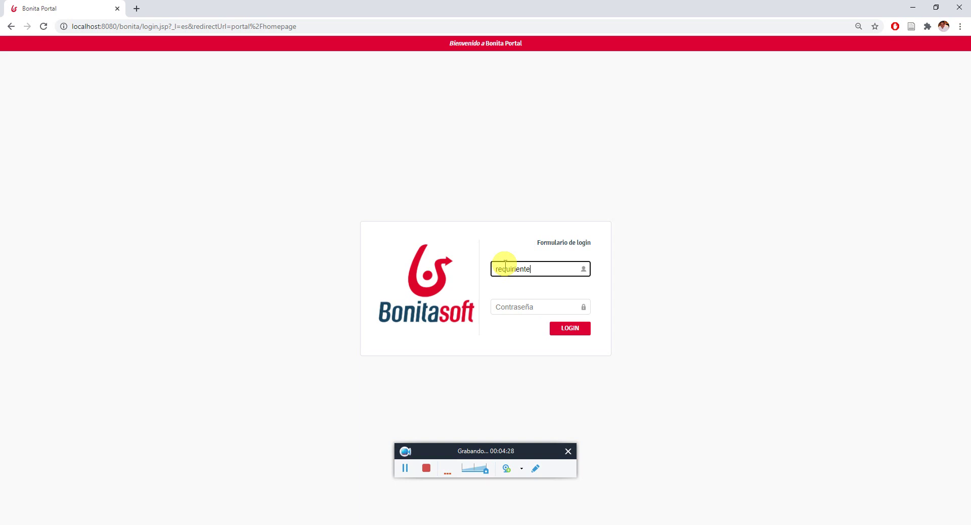
pyautogui.press('Tab')
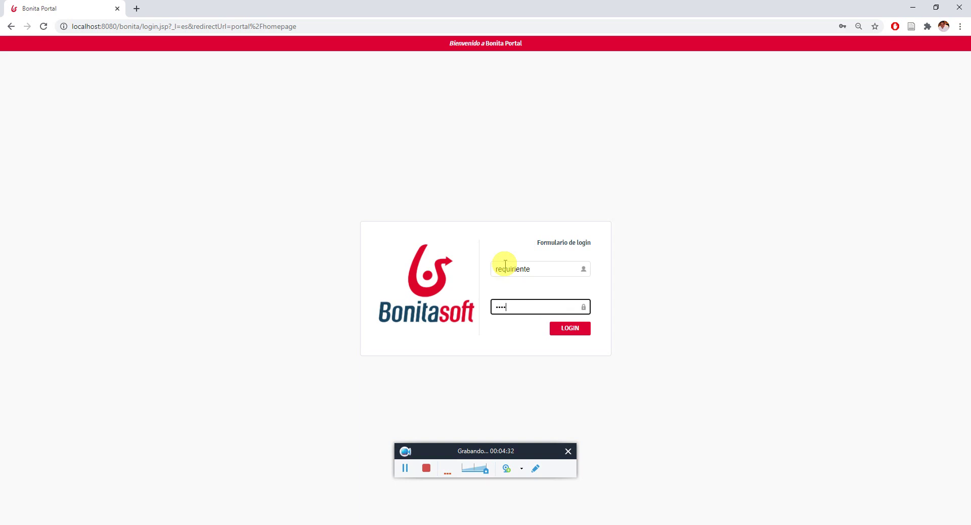
pyautogui.press('Return')
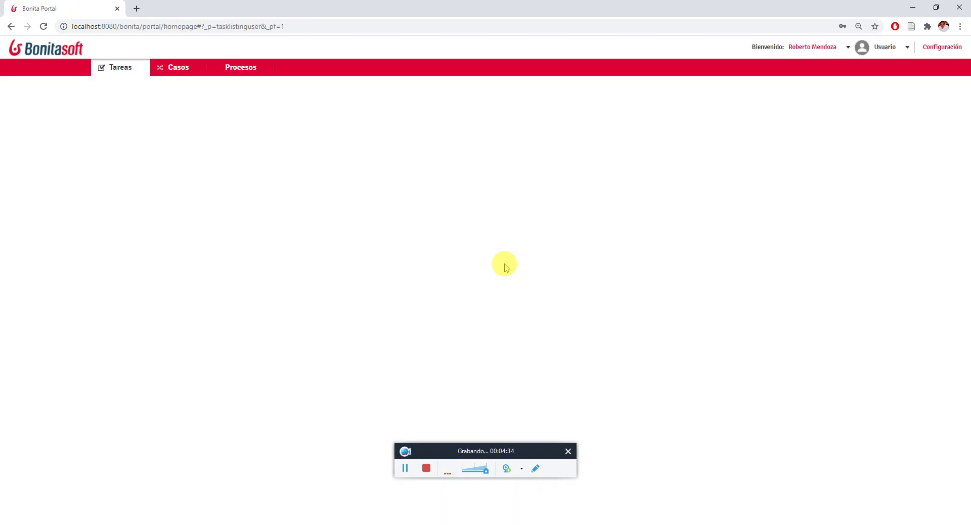
# Step: Start a new case of Proceso de Compras version 1.0 from the list of processes
pyautogui.click(233, 70)
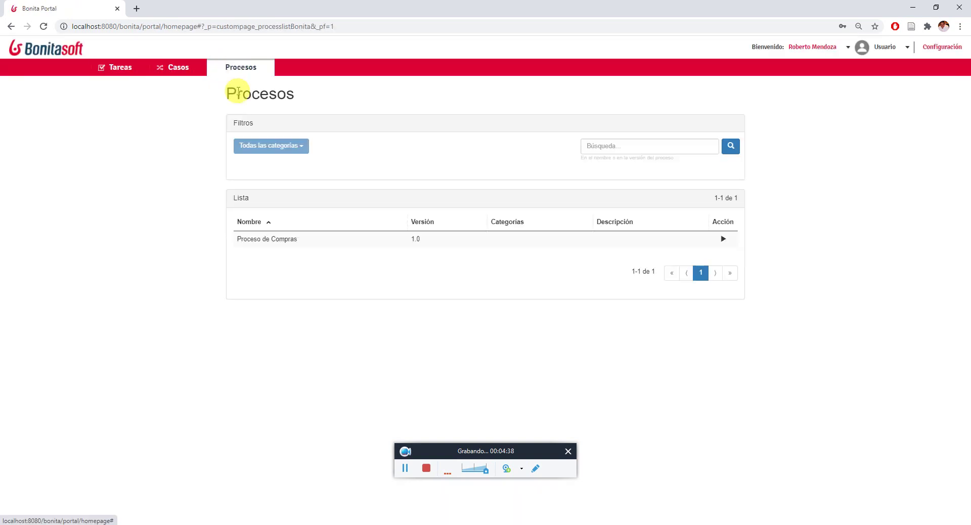
pyautogui.click(272, 245)
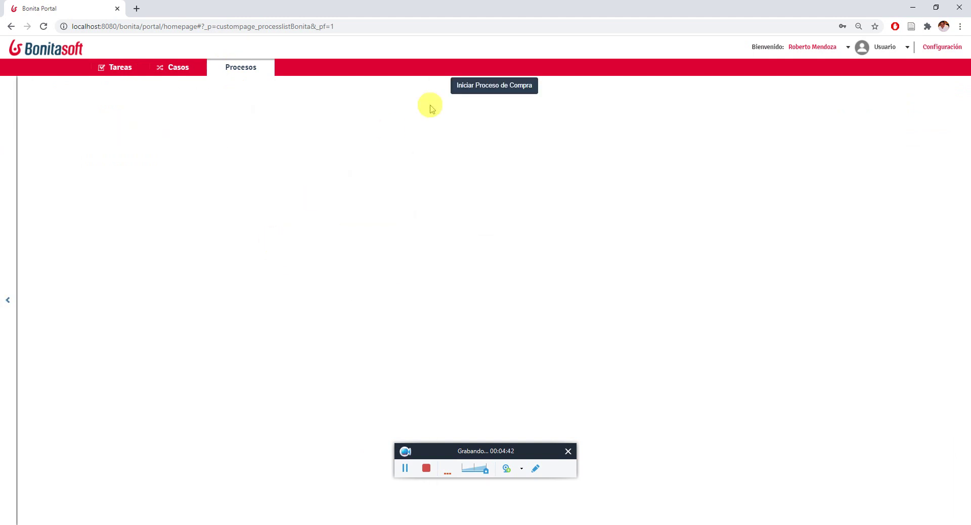
pyautogui.click(487, 87)
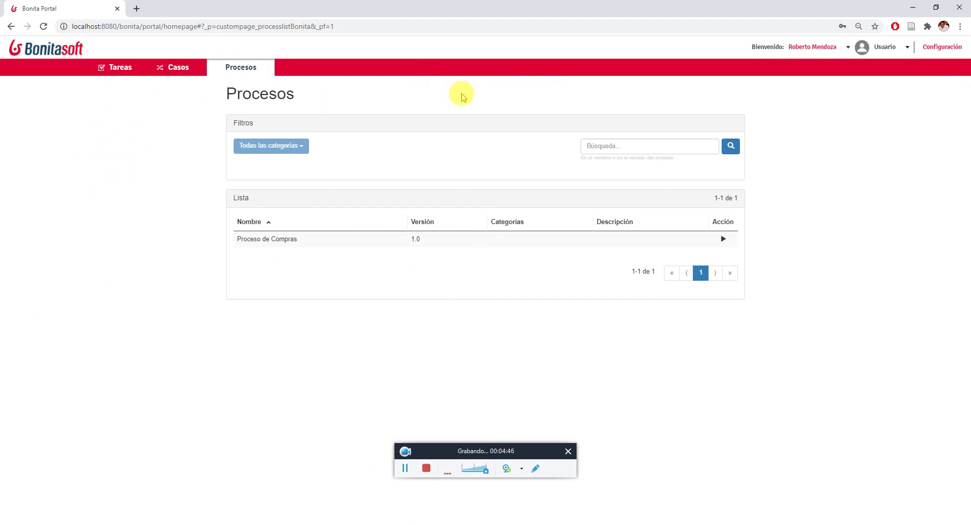
# Step: Complete the pending Registrar Solicitud task with product name Lapiz and quantity 10, leaving the supplier empty, and submit the request
pyautogui.click(129, 75)
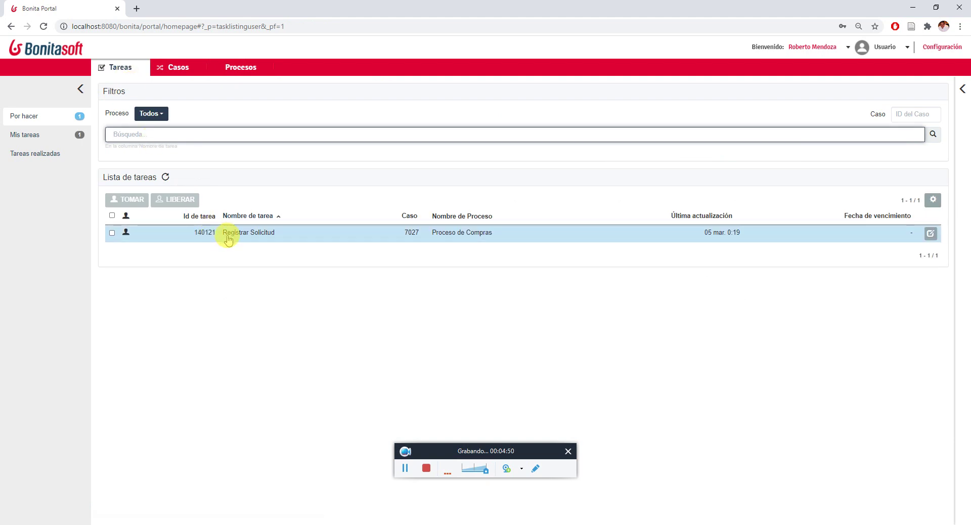
pyautogui.click(255, 233)
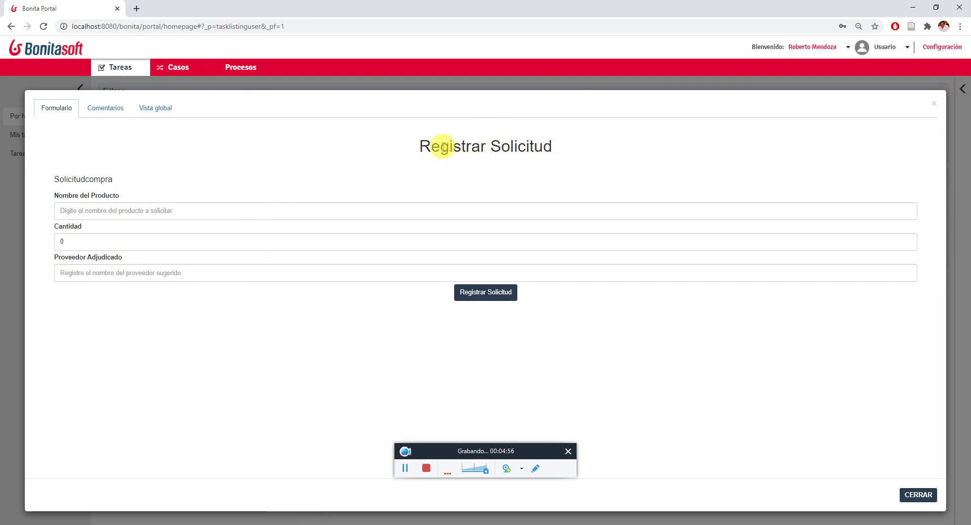
pyautogui.click(121, 214)
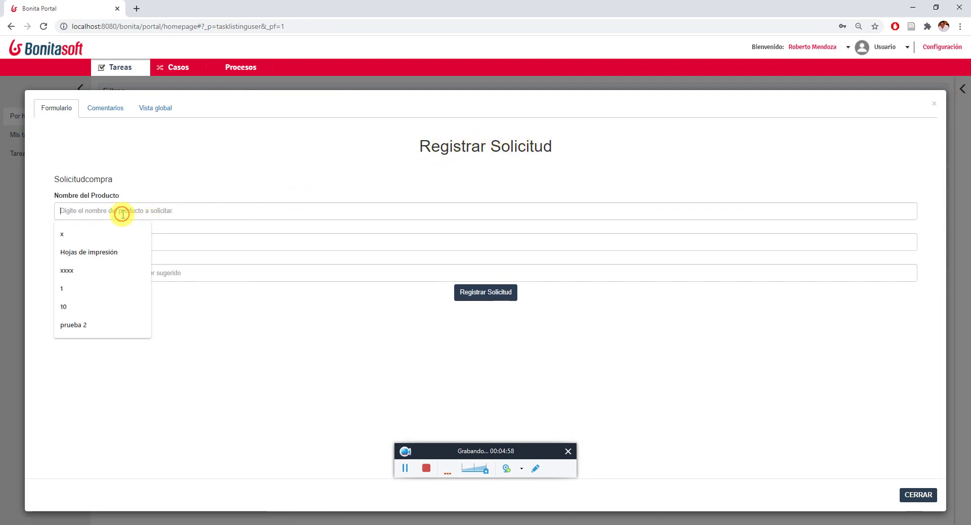
pyautogui.press('Escape')
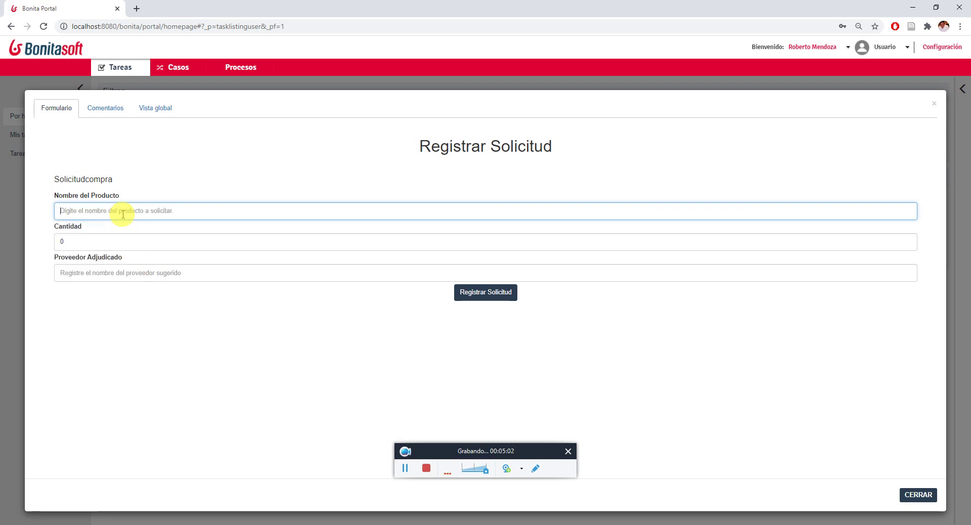
pyautogui.write('Lapiz')
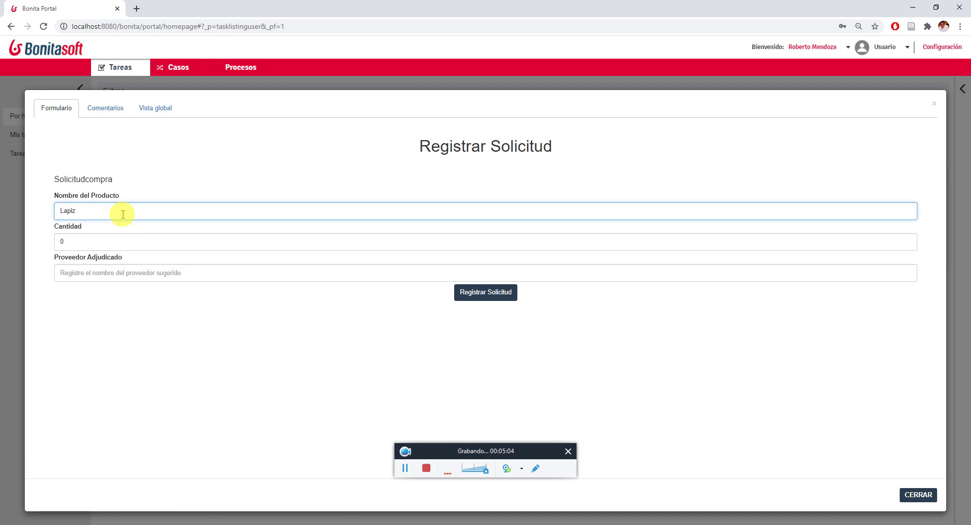
pyautogui.press('Tab')
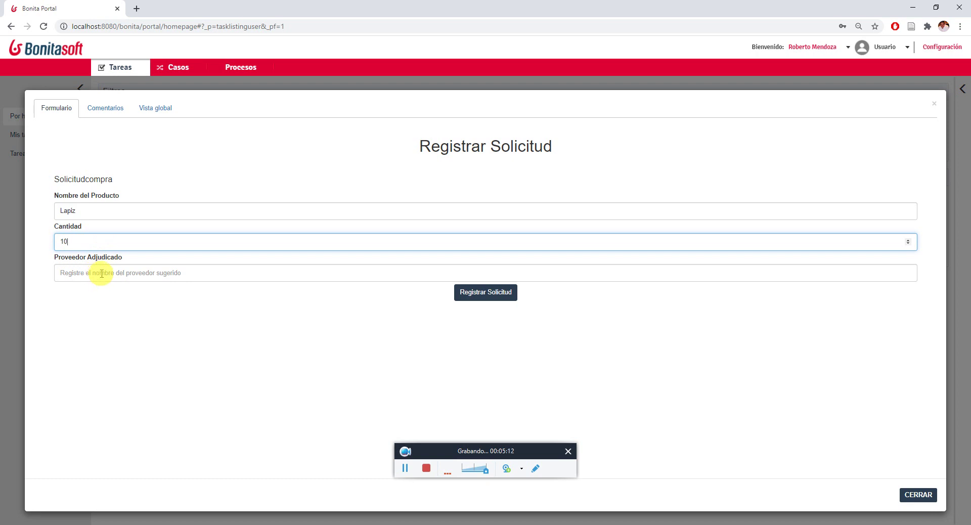
pyautogui.click(478, 298)
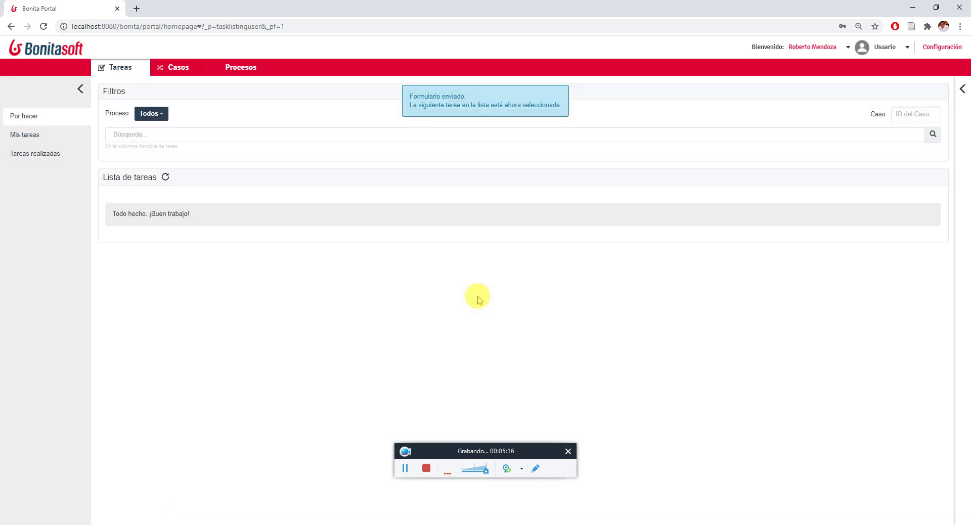
# Step: Examine the completed Registrar Solicitud task's case overview, including its business data and timeline up to Revisar Solicitud, and close it
pyautogui.click(48, 156)
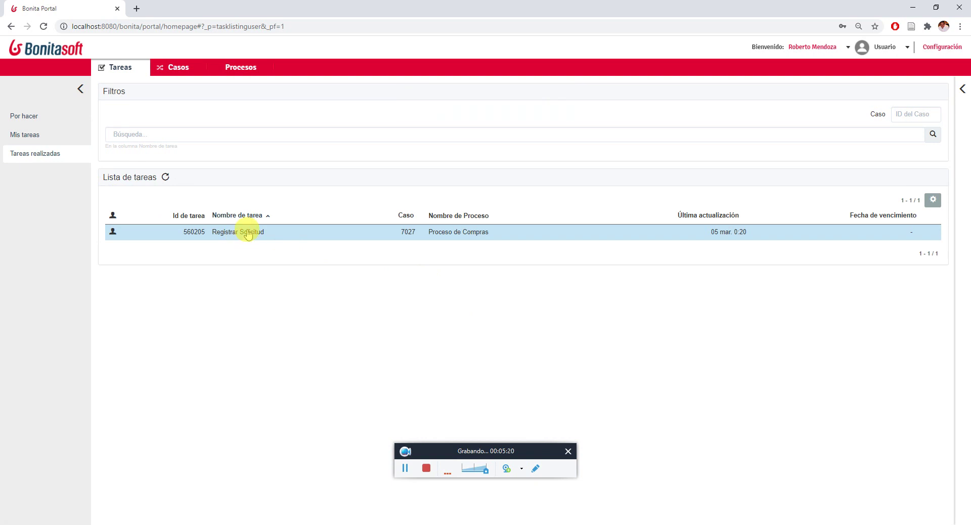
pyautogui.click(247, 235)
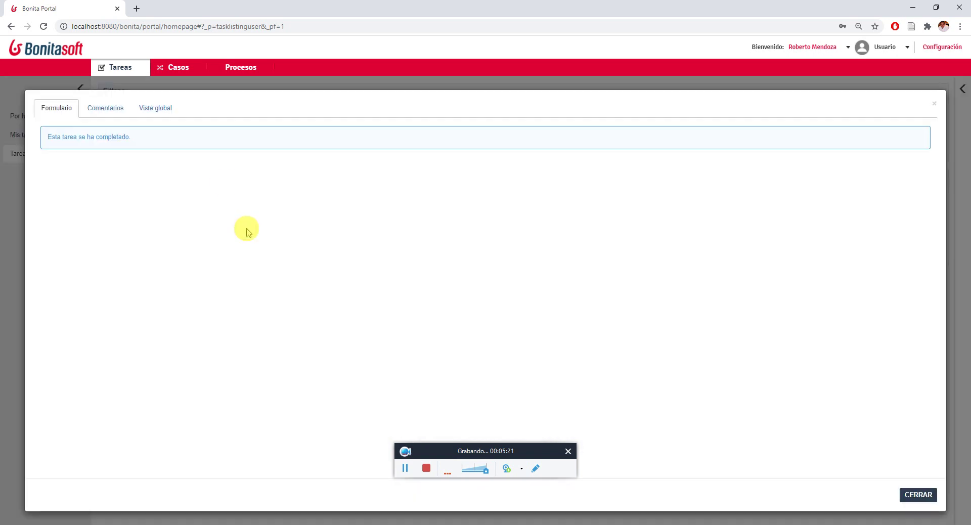
pyautogui.click(170, 110)
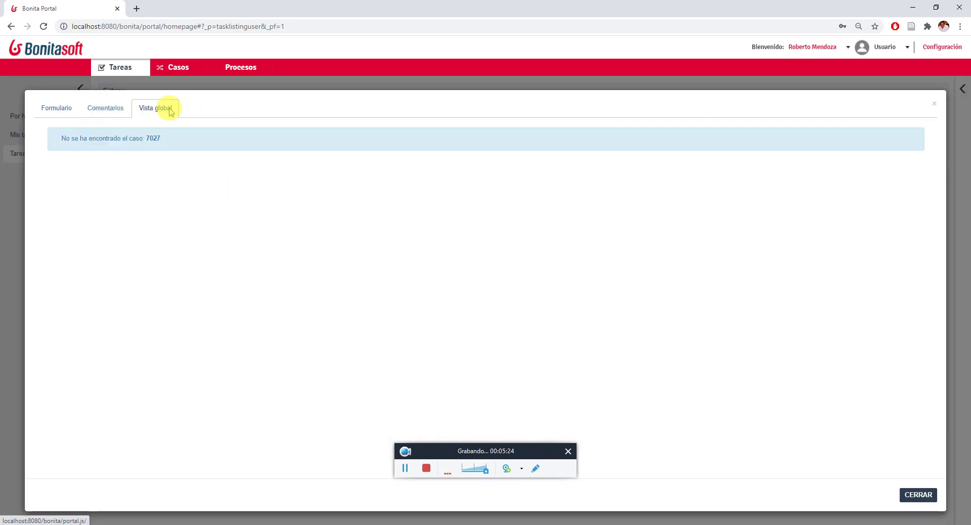
pyautogui.scroll(-1, 516, 426)
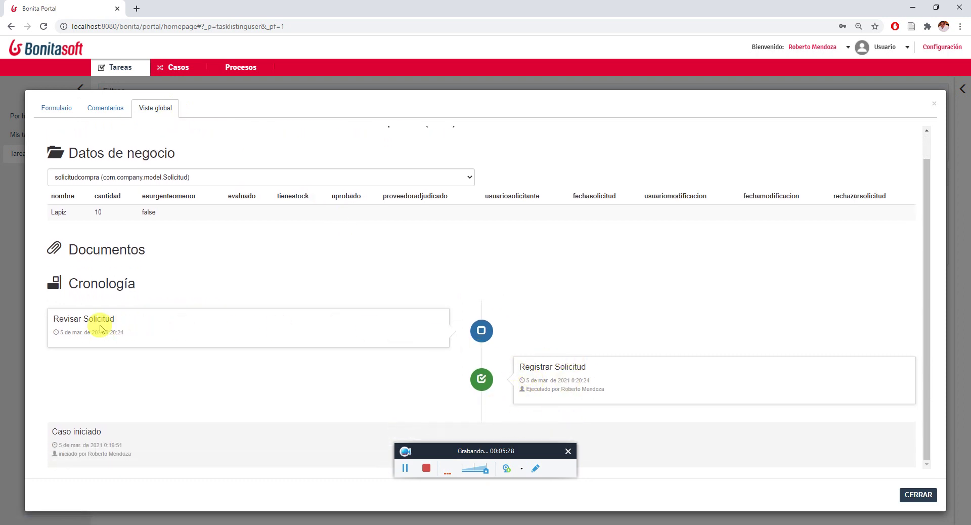
pyautogui.moveTo(53, 317); pyautogui.dragTo(133, 321)
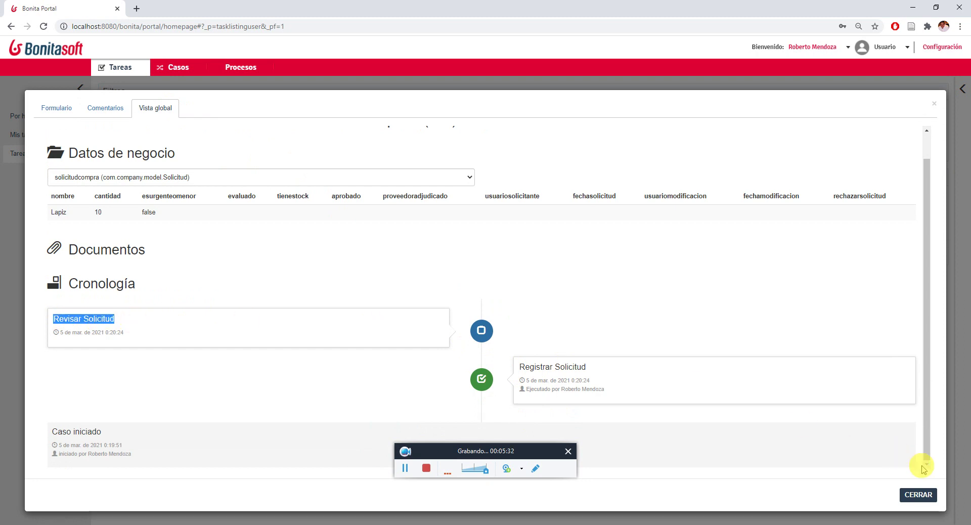
pyautogui.click(917, 495)
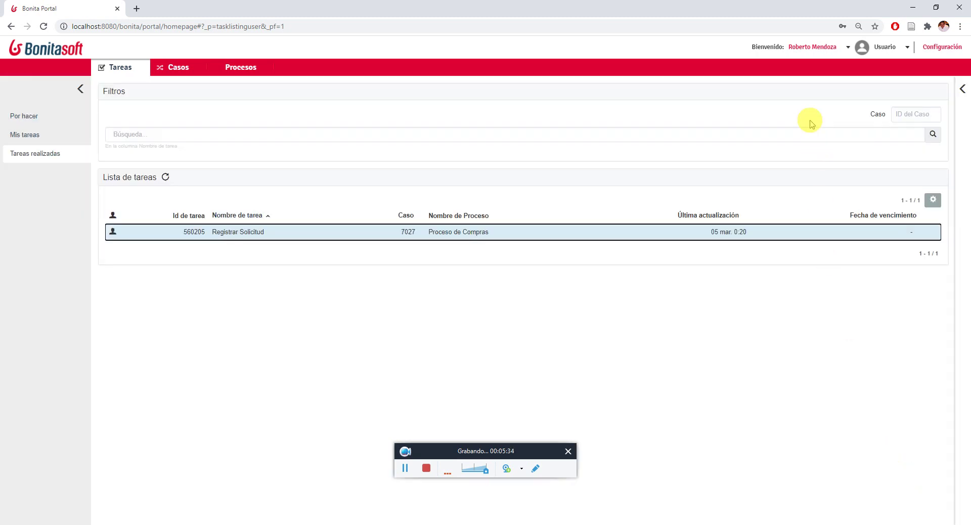
# Step: Log out and log in as analista with the account password, dismissing the browser's password warning
pyautogui.click(801, 45)
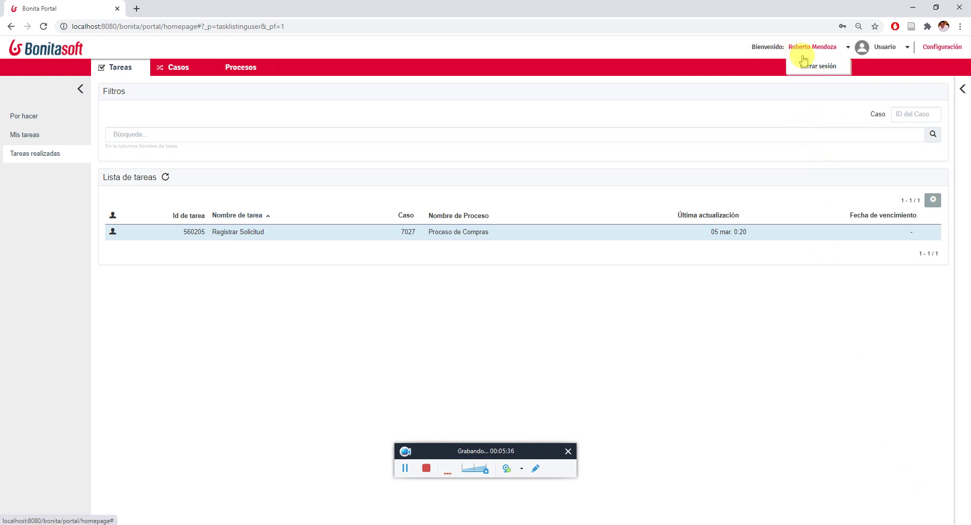
pyautogui.click(809, 69)
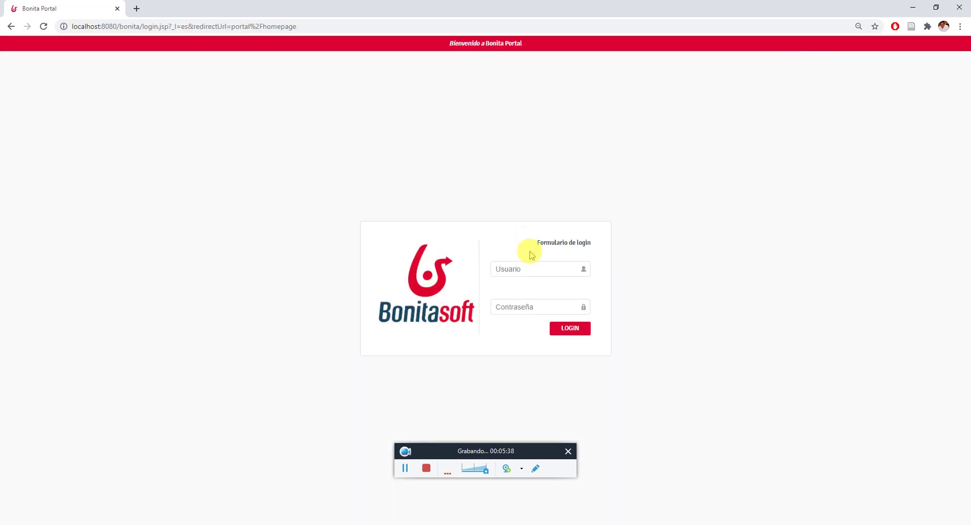
pyautogui.click(530, 267)
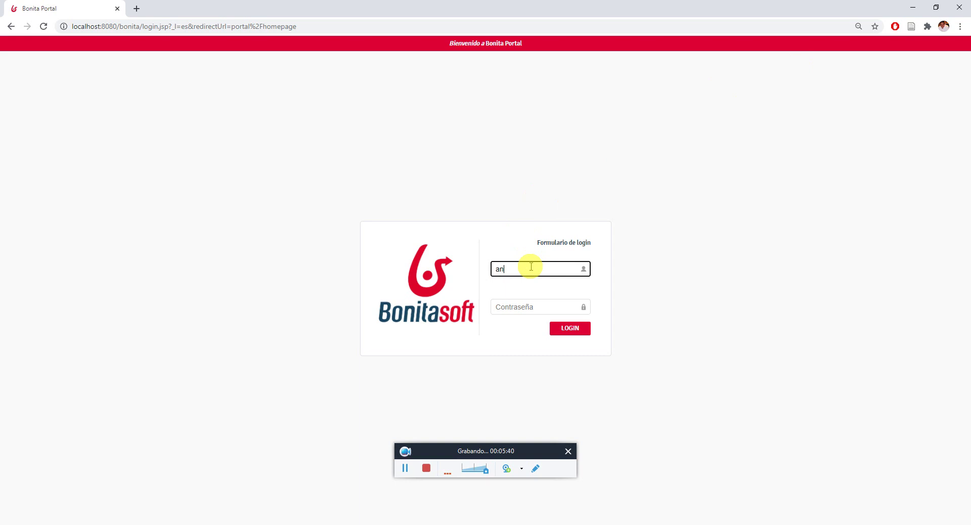
pyautogui.write('analista')
pyautogui.press('Tab')
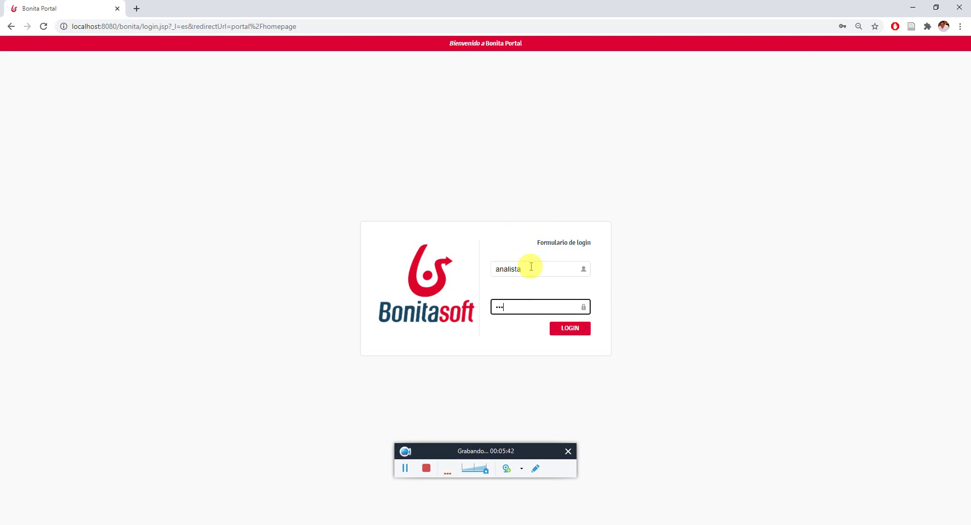
pyautogui.click(575, 329)
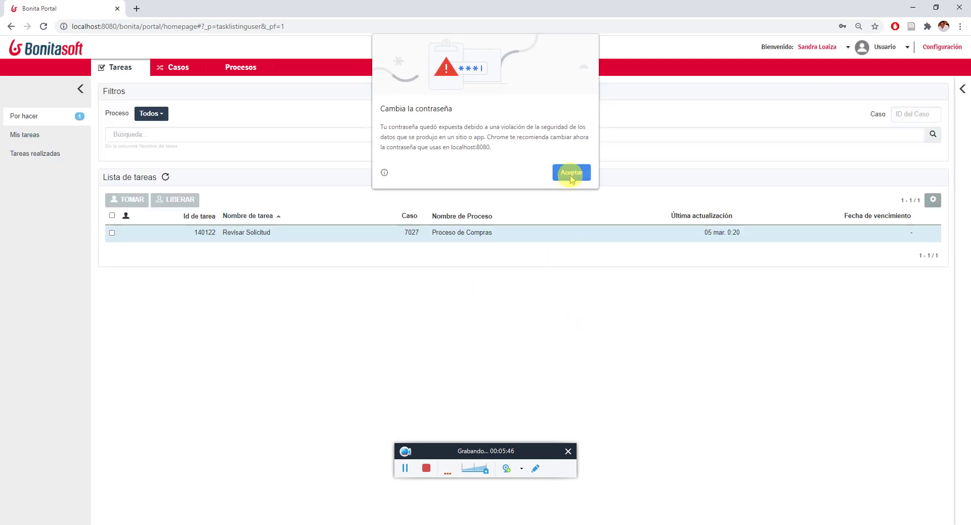
pyautogui.click(571, 170)
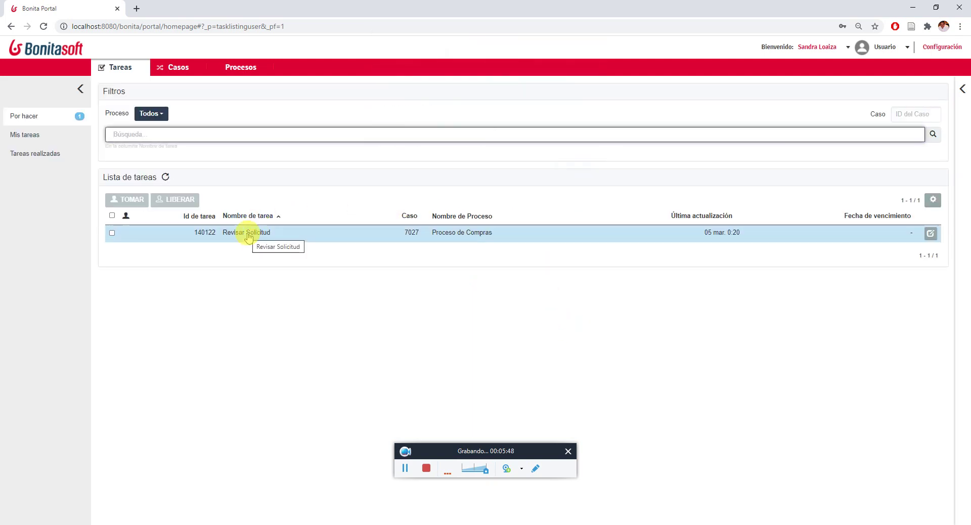
# Step: Open and claim the Revisar Solicitud task, review the requested product and quantity, and mark the request as having stock (Tiene Stock?)
pyautogui.click(246, 233)
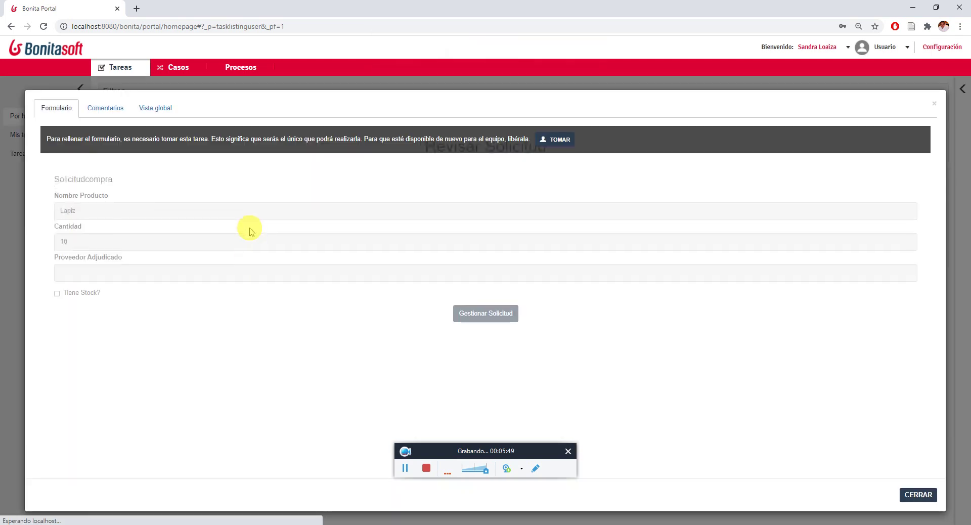
pyautogui.click(556, 141)
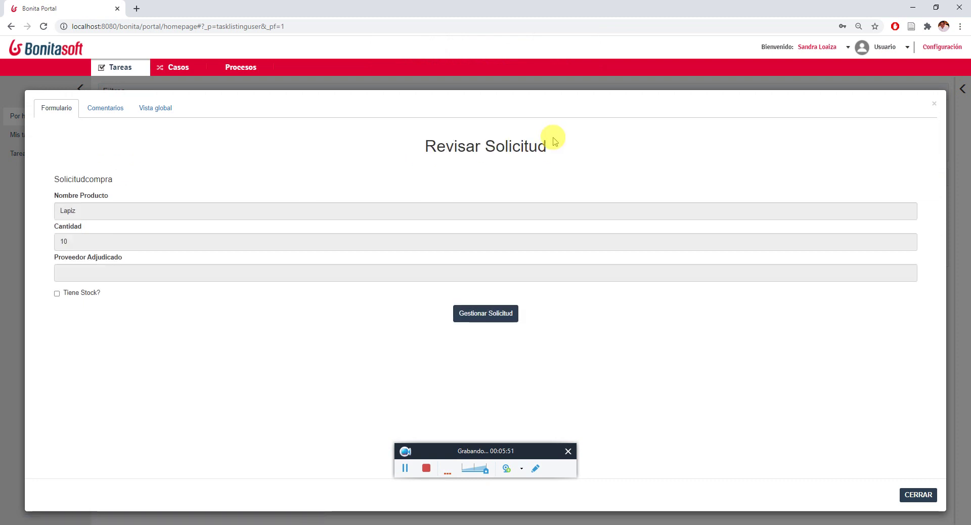
pyautogui.doubleClick(66, 209)
pyautogui.doubleClick(64, 240)
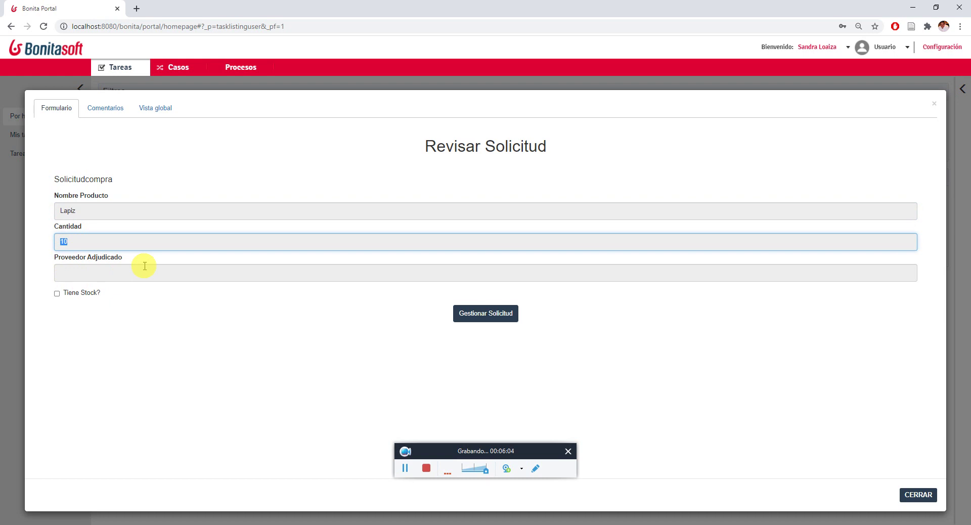
pyautogui.click(57, 294)
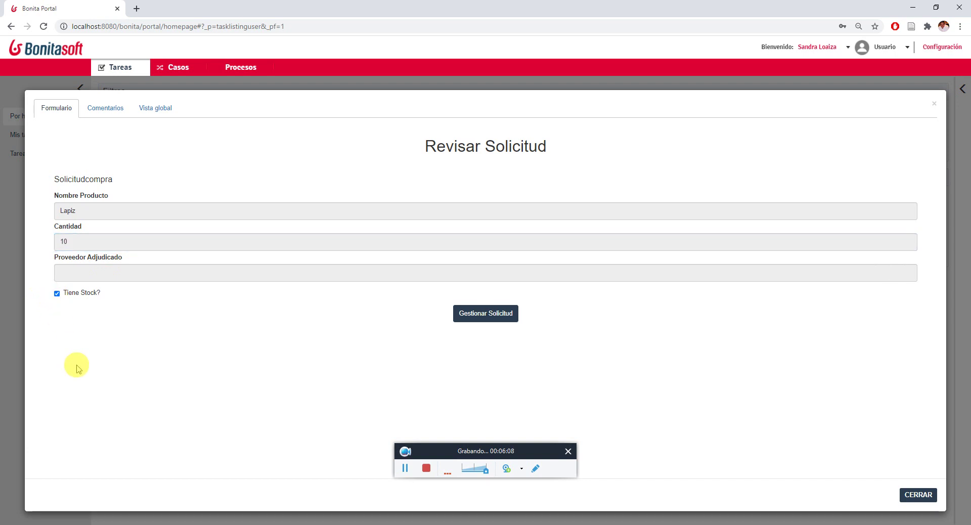
# Step: Check the stock gateway's Si path in the Bonita Studio diagram, return to the portal and submit the Revisar Solicitud form
pyautogui.hotkey('alt', 'Tab')
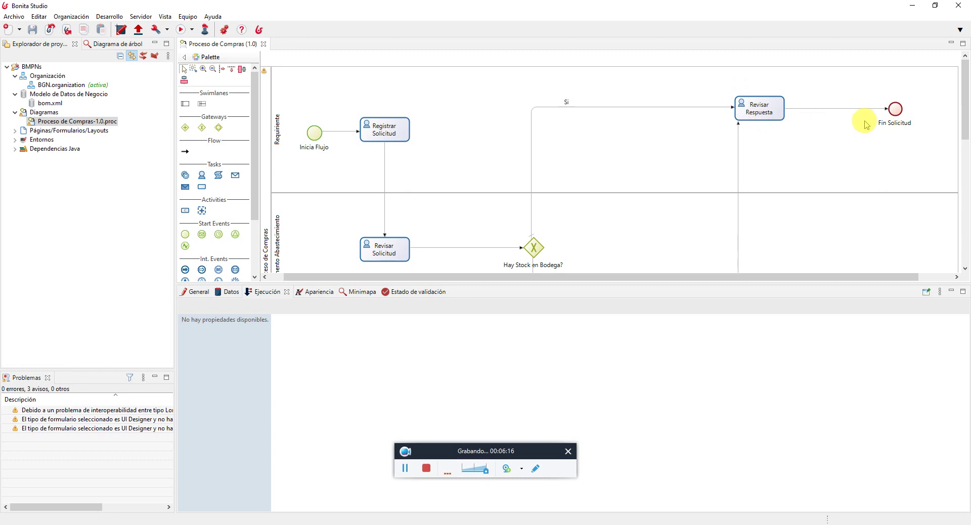
pyautogui.hotkey('alt', 'Tab')
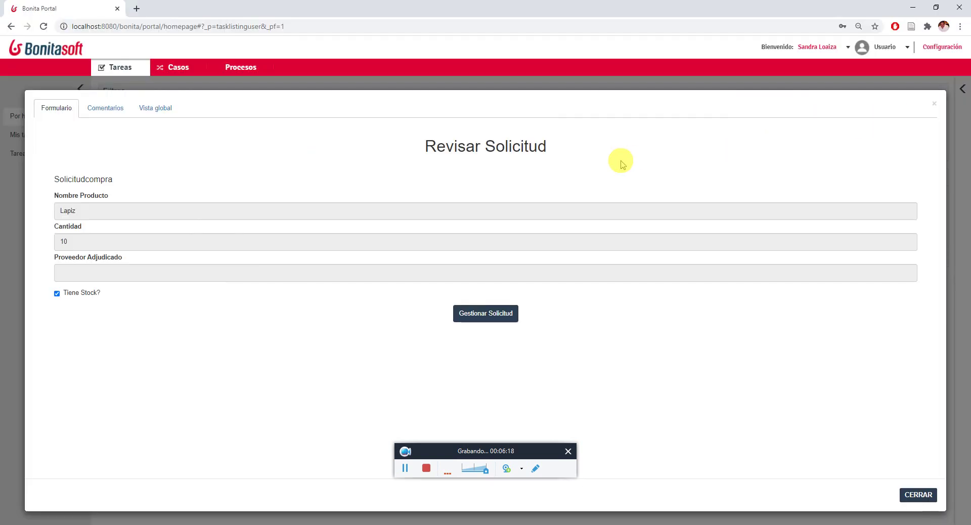
pyautogui.click(497, 313)
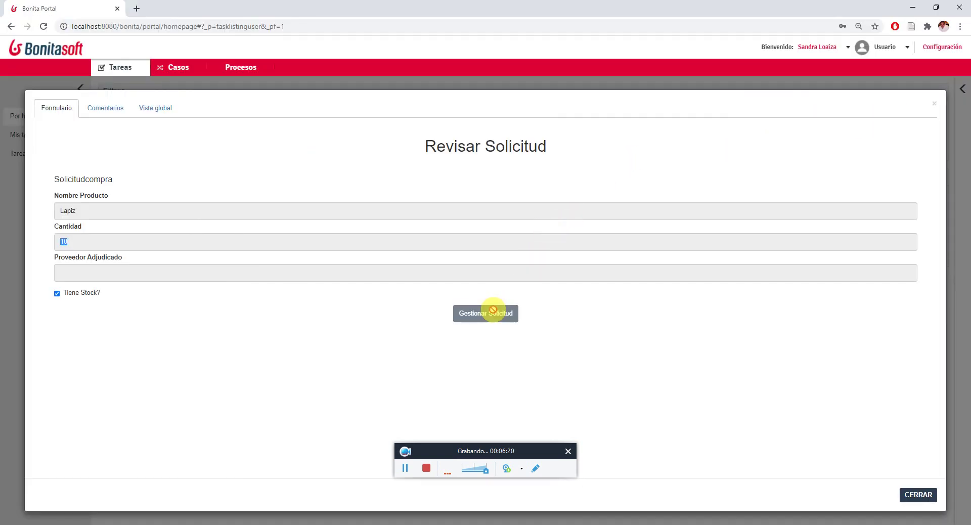
# Step: Examine the completed Revisar Solicitud task's global overview, including its business data and timeline up to Revisar Respuesta, and close it
pyautogui.click(50, 154)
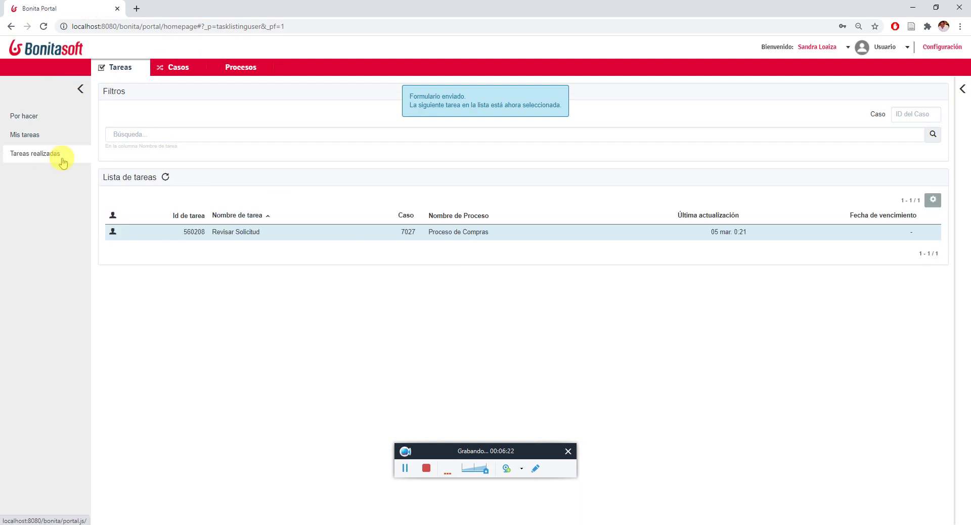
pyautogui.click(521, 236)
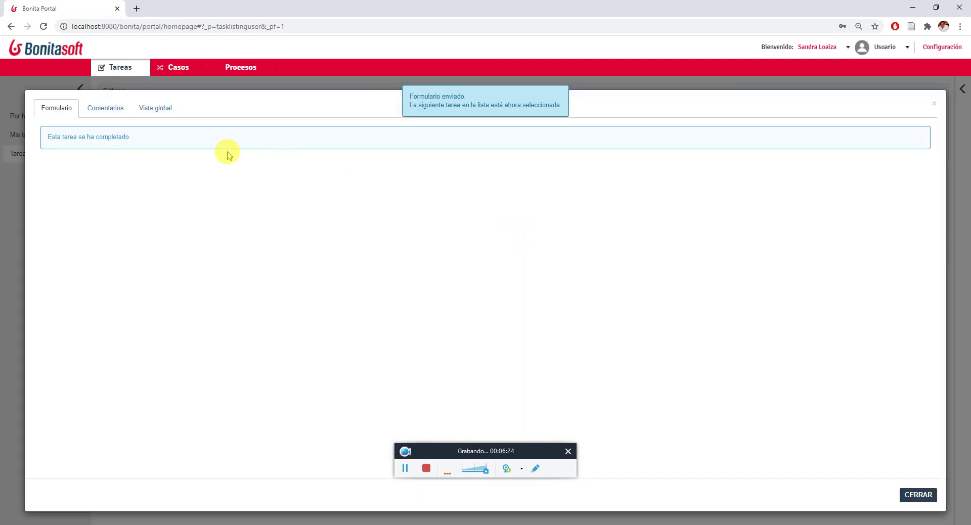
pyautogui.click(170, 112)
pyautogui.scroll(-2, 295, 205)
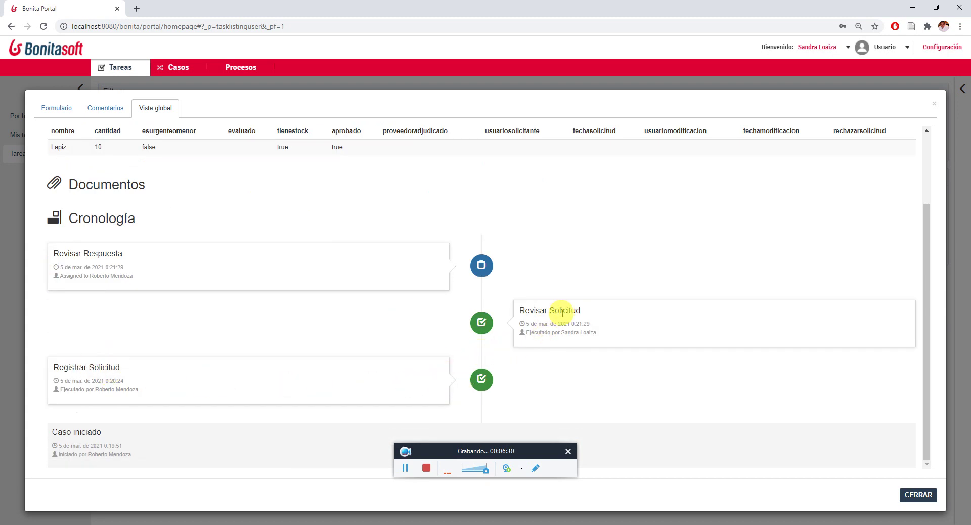
pyautogui.moveTo(54, 253); pyautogui.dragTo(131, 255)
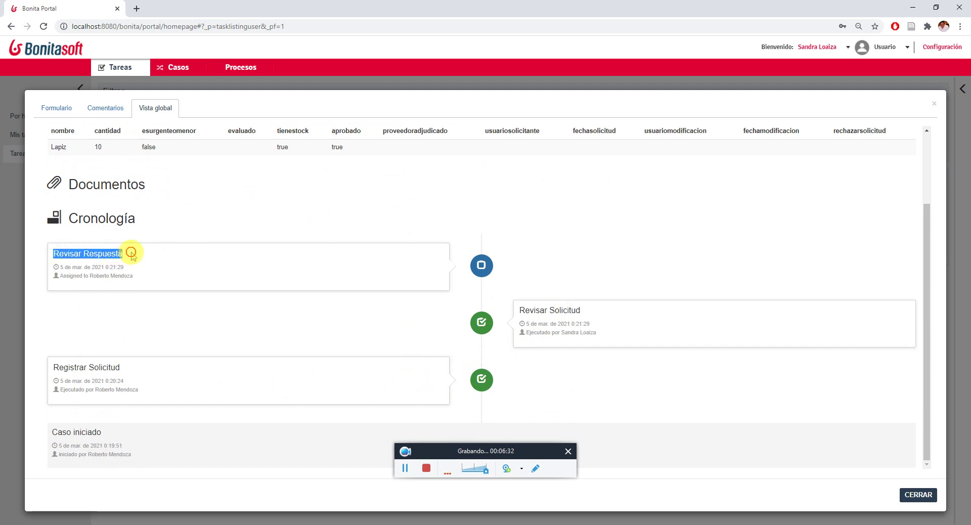
pyautogui.click(912, 494)
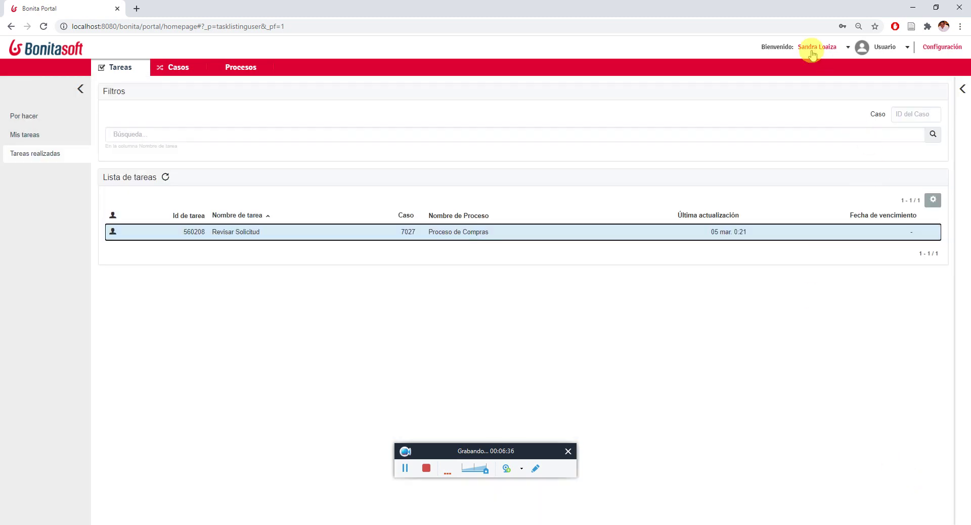
# Step: Log out and log in as requiriente with the account password, re-entering the credentials if the first attempt is rejected
pyautogui.click(814, 47)
pyautogui.click(810, 67)
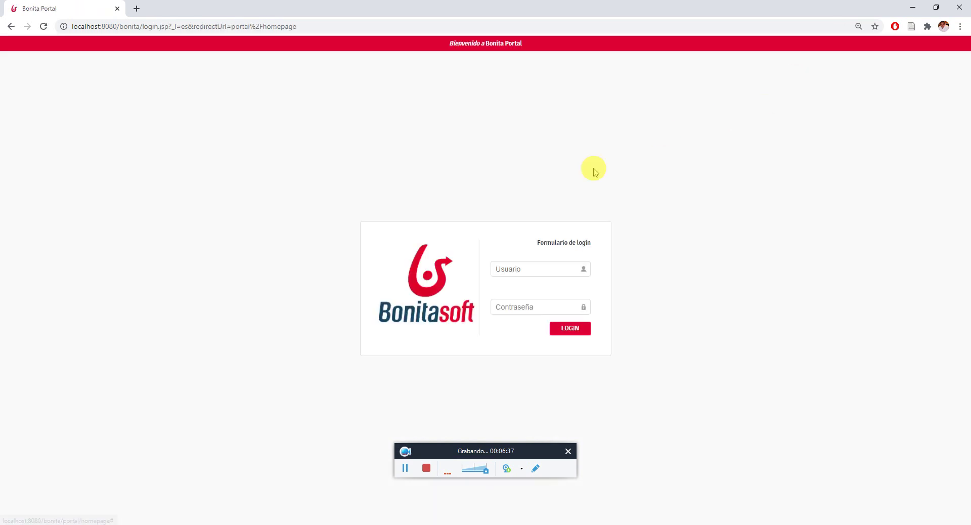
pyautogui.click(529, 267)
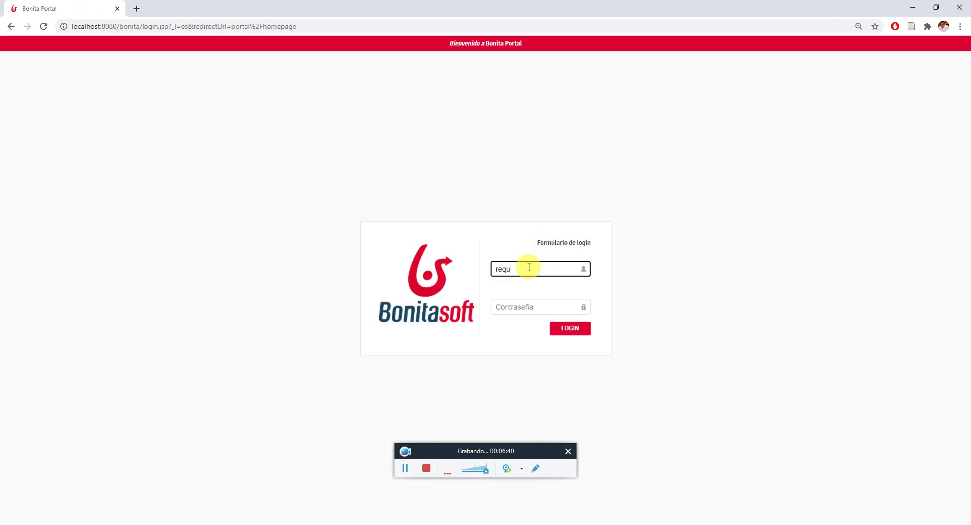
pyautogui.press('Tab')
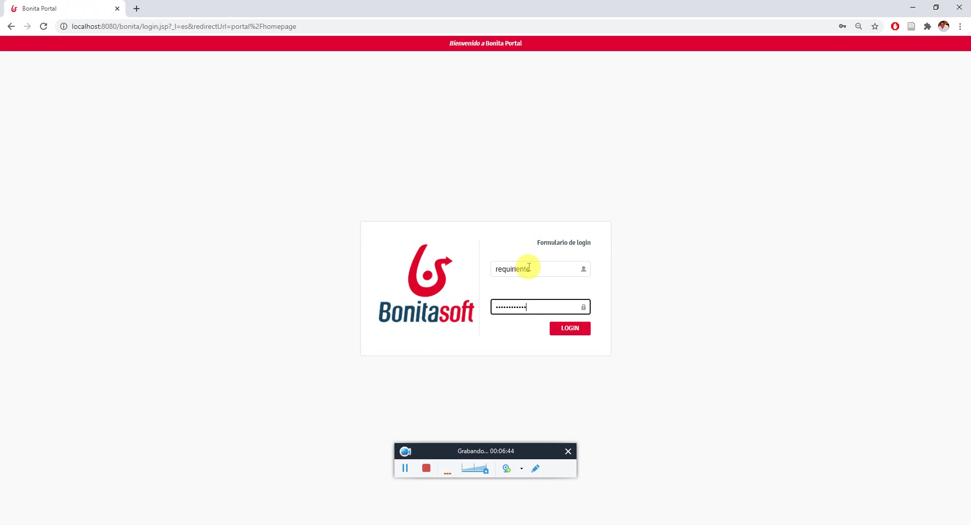
pyautogui.click(569, 331)
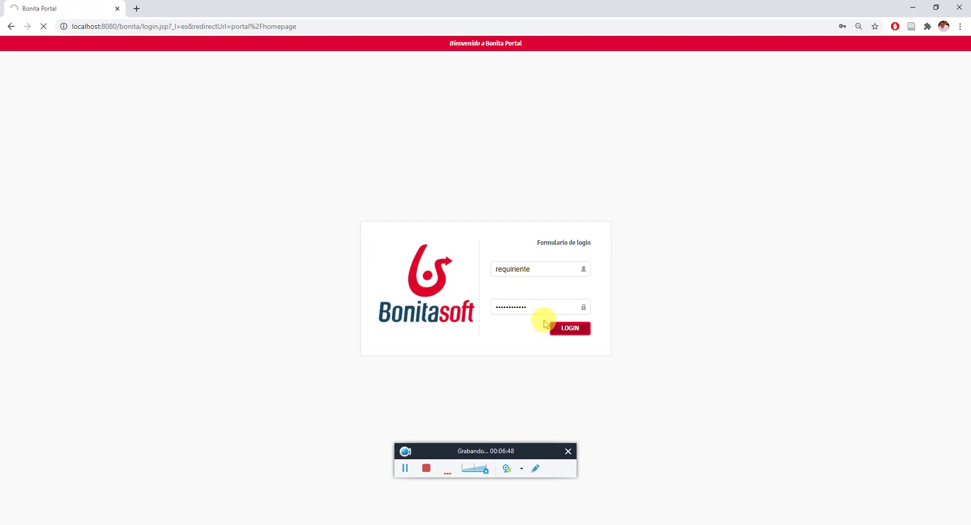
pyautogui.click(527, 275)
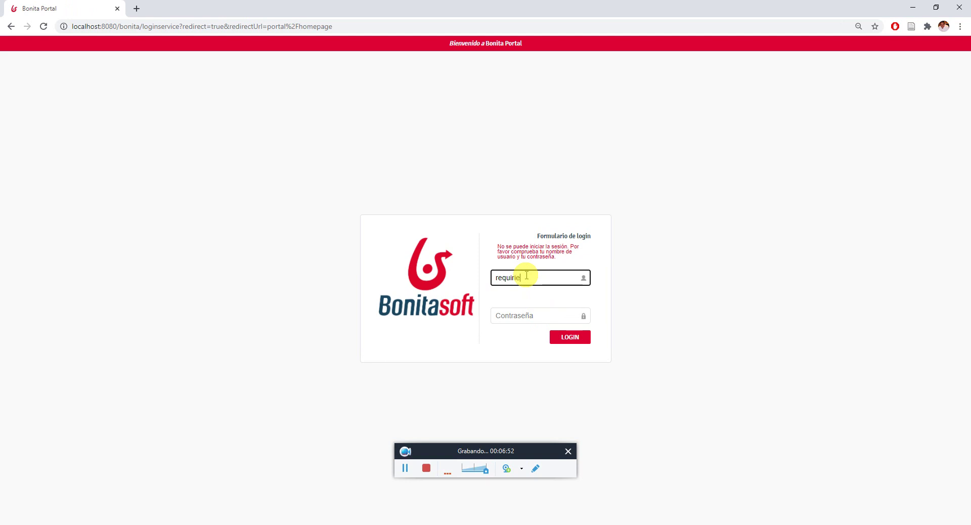
pyautogui.press('Tab')
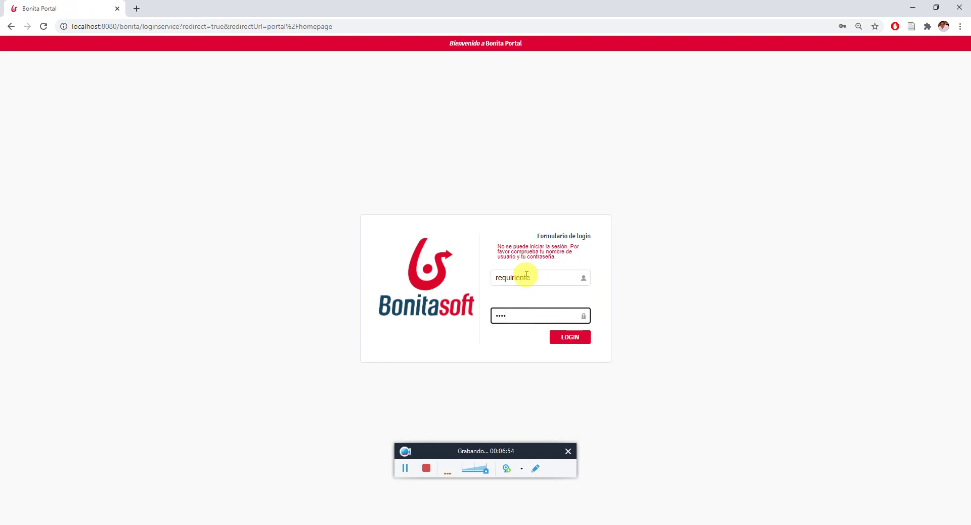
pyautogui.press('Return')
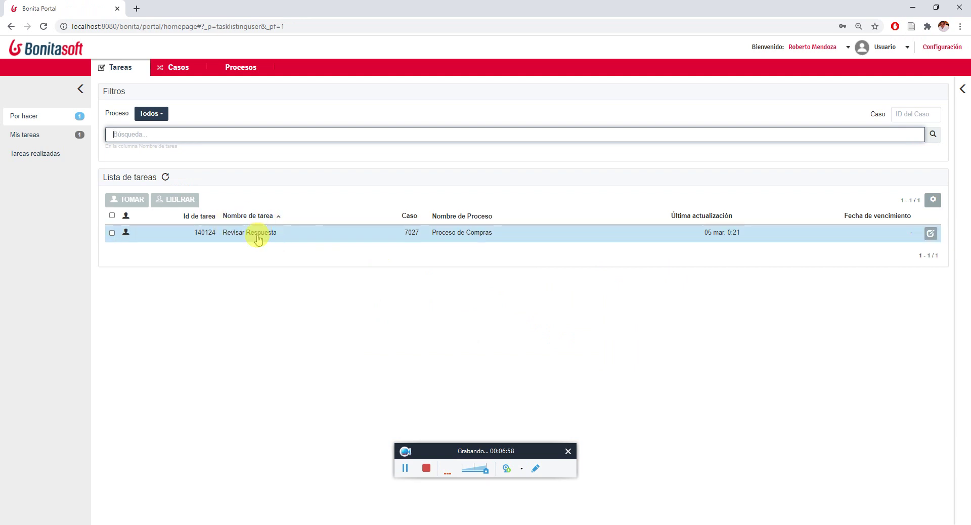
# Step: Open the Revisar Respuesta task, review the requested product and quantity, and finalize the purchase request process
pyautogui.doubleClick(254, 235)
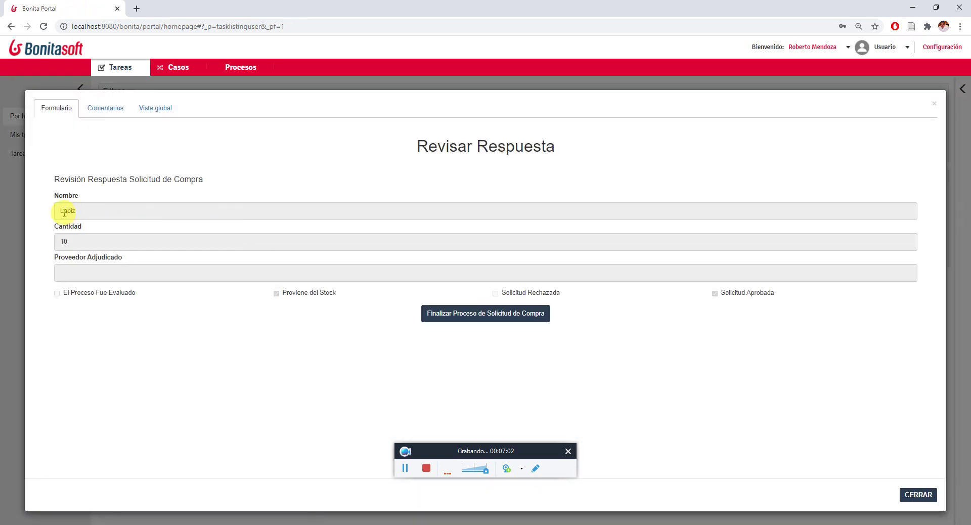
pyautogui.doubleClick(65, 211)
pyautogui.doubleClick(64, 242)
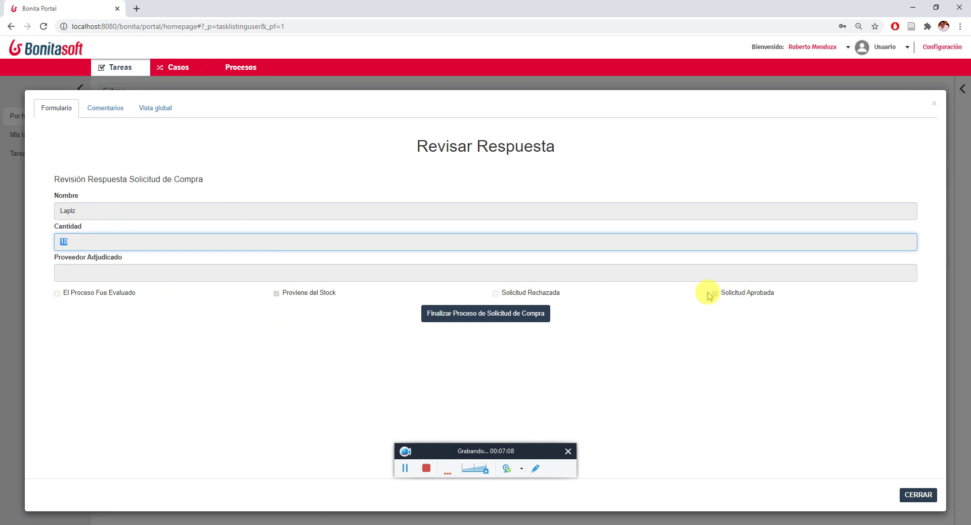
pyautogui.click(502, 319)
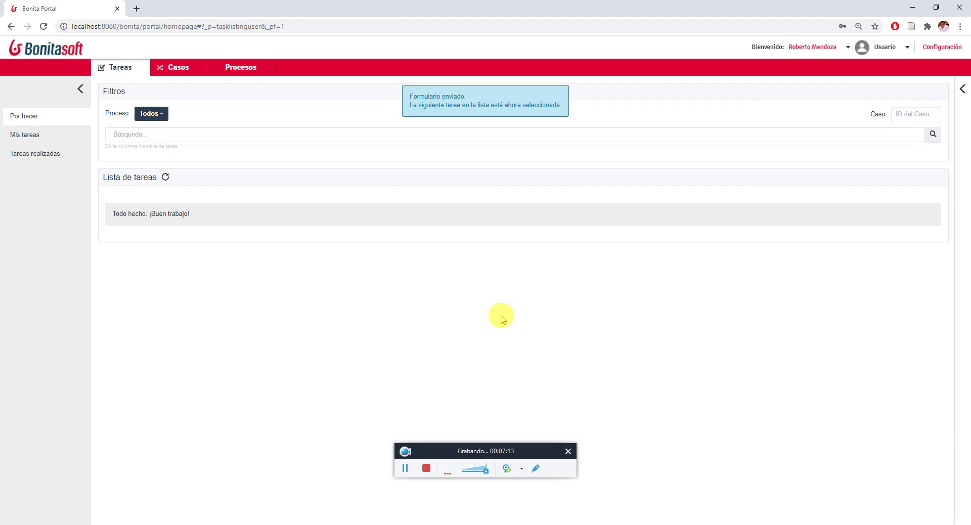
# Step: Switch to Bonita Studio and examine the stock gateway's No path through Evaluar Solicitud and the evaluation subprocess down to its provider gateway
pyautogui.click(126, 522)
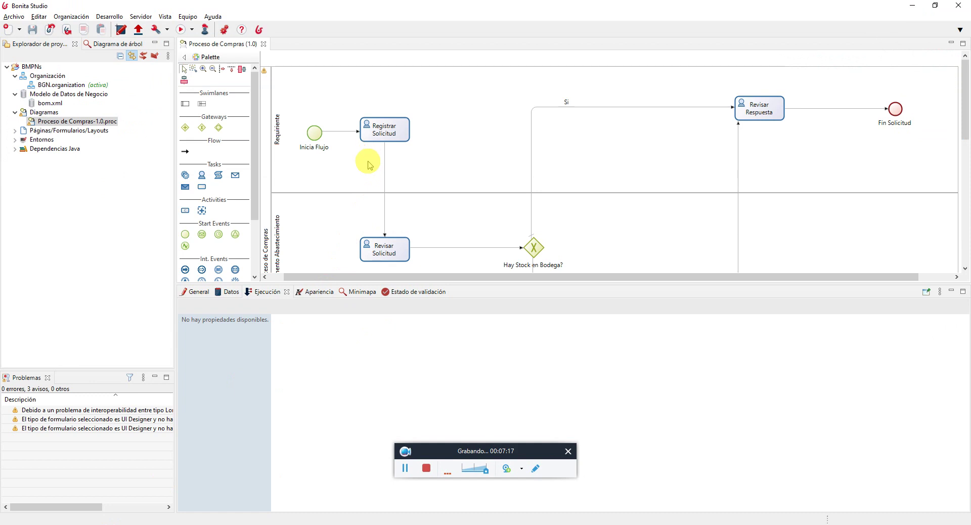
pyautogui.scroll(-1, 368, 159)
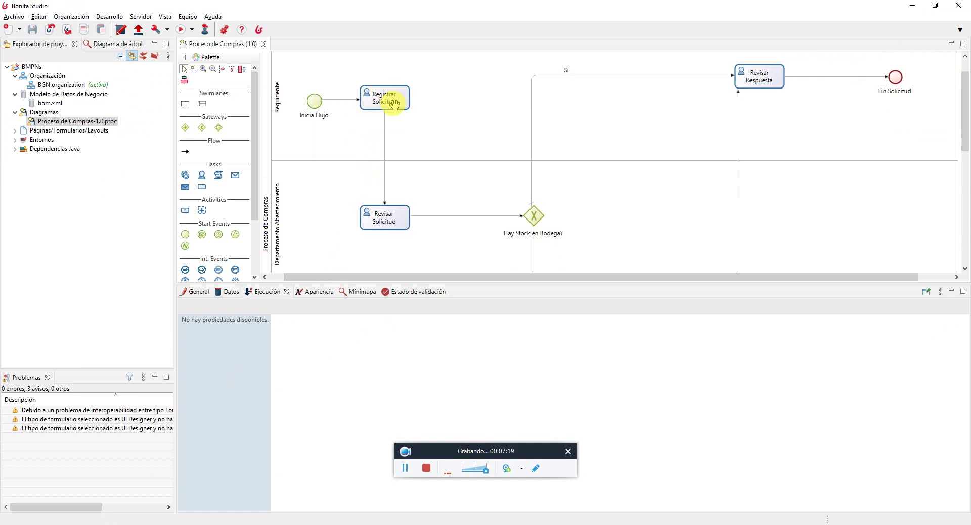
pyautogui.scroll(-1, 400, 159)
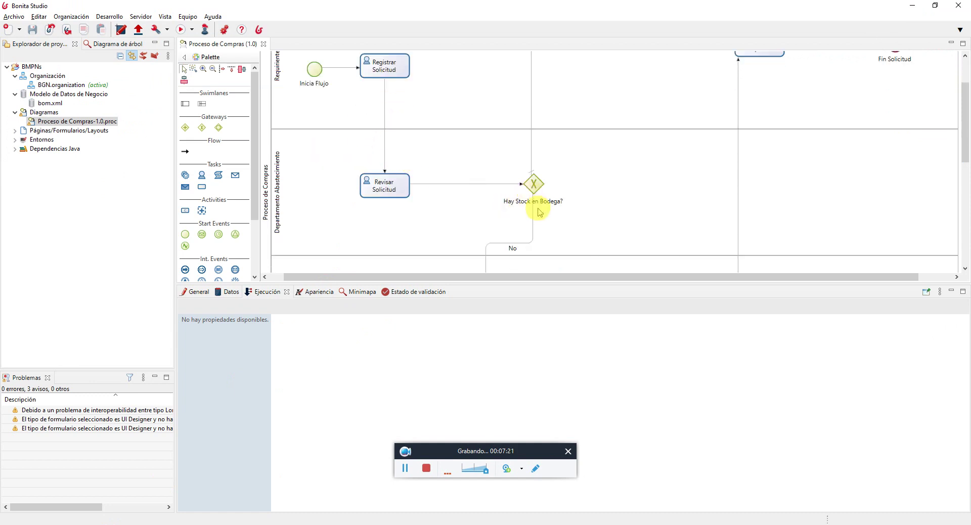
pyautogui.scroll(-1, 525, 205)
pyautogui.scroll(-1, 505, 205)
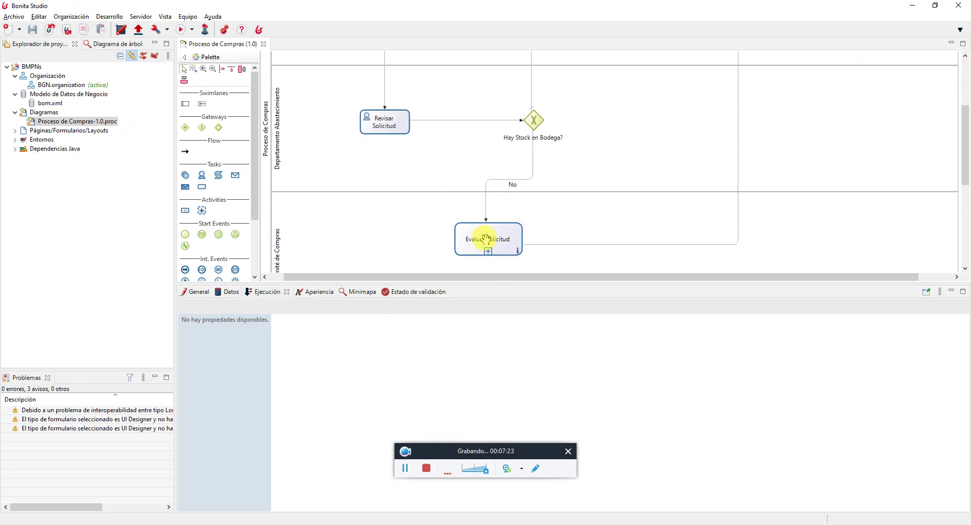
pyautogui.scroll(-5, 485, 238)
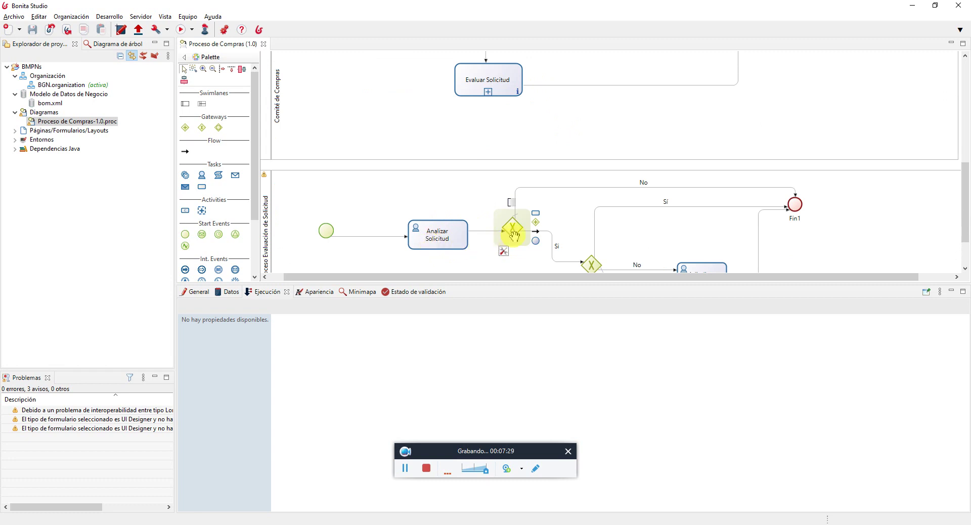
pyautogui.scroll(-2, 559, 252)
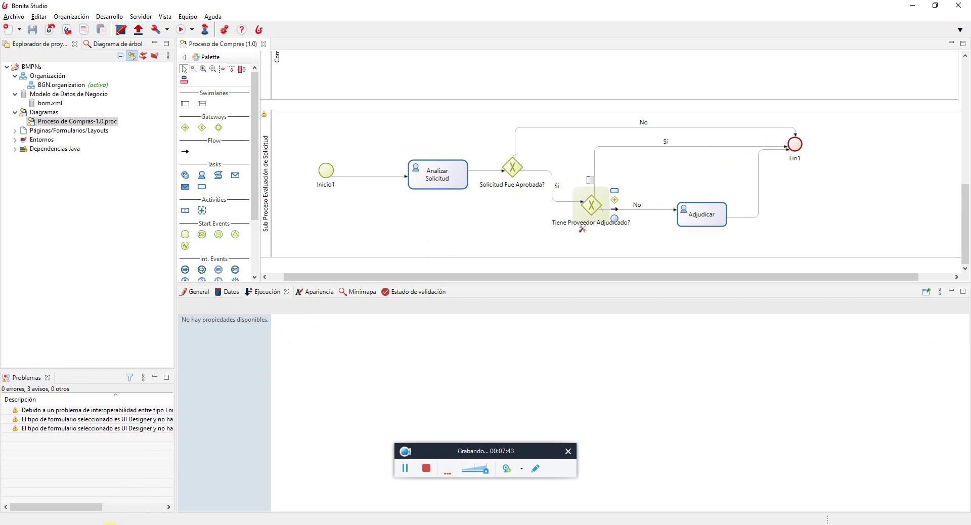
# Step: Return to the portal in the browser and start a new case of Proceso de Compras from the process list
pyautogui.moveTo(111, 522)
pyautogui.click(136, 491)
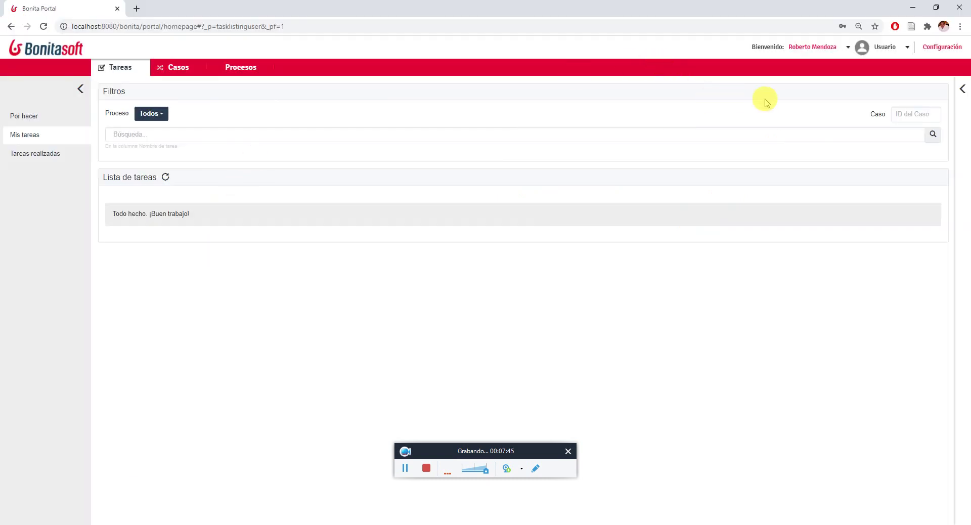
pyautogui.click(254, 68)
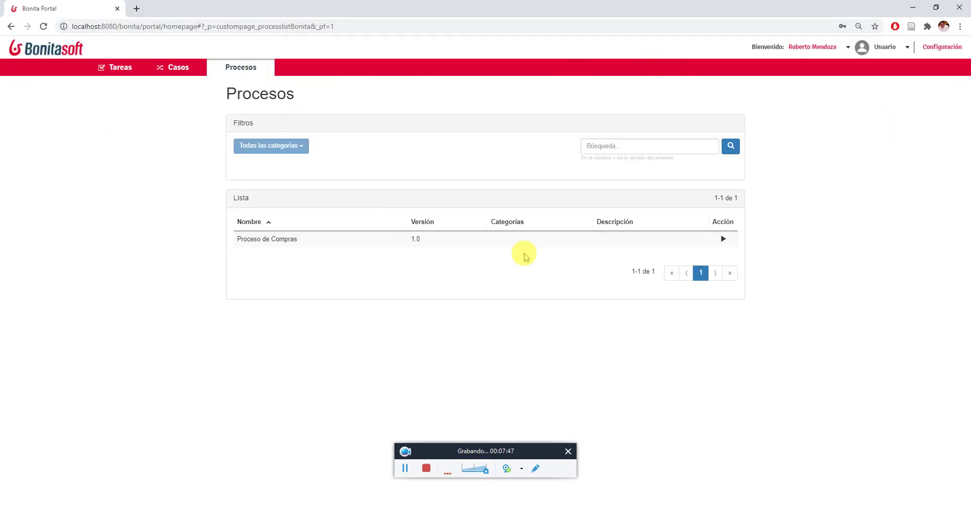
pyautogui.click(302, 238)
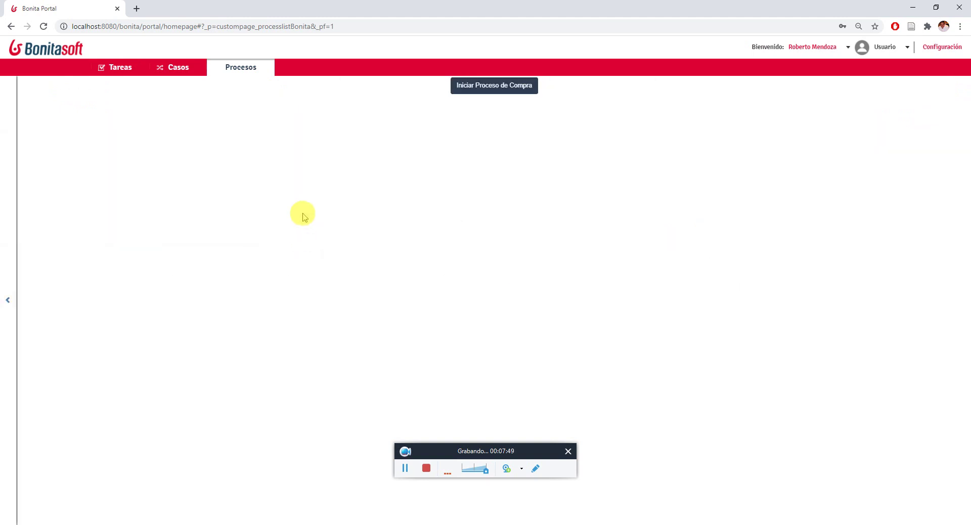
pyautogui.click(496, 86)
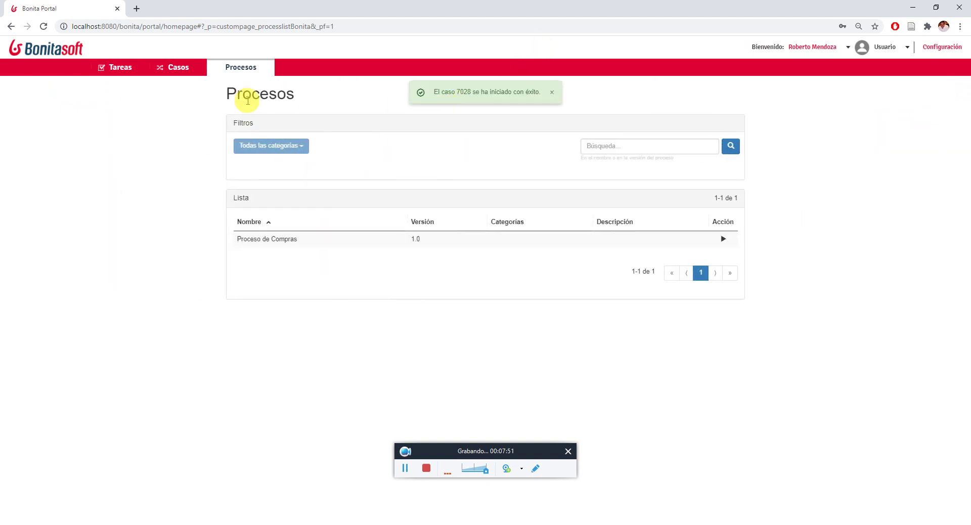
# Step: Open the new case's Registrar Solicitud task and enter Lapiceros as the product name
pyautogui.click(122, 67)
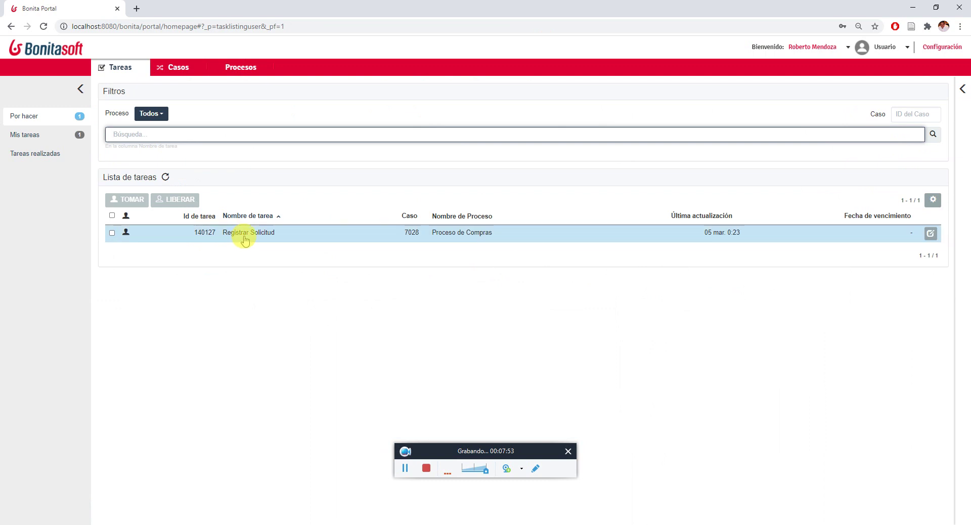
pyautogui.click(245, 240)
pyautogui.click(213, 208)
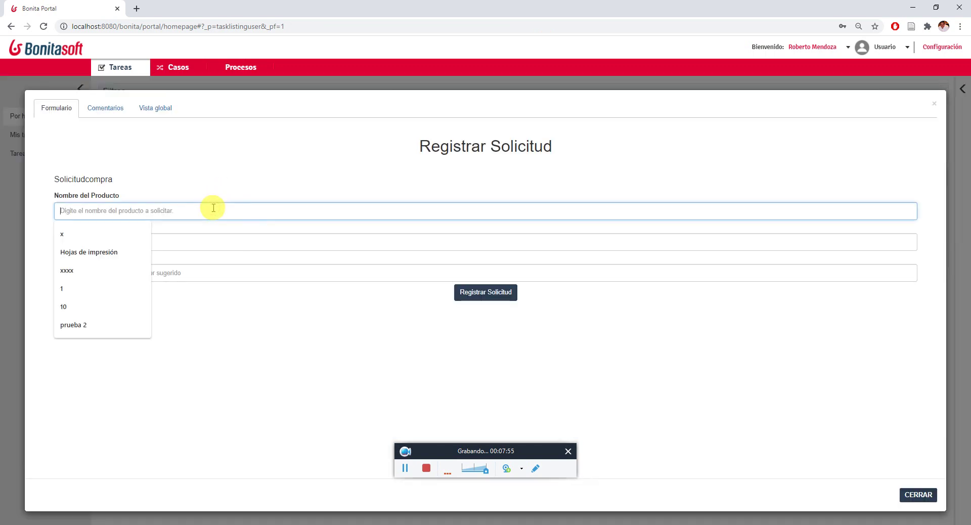
pyautogui.press('Escape')
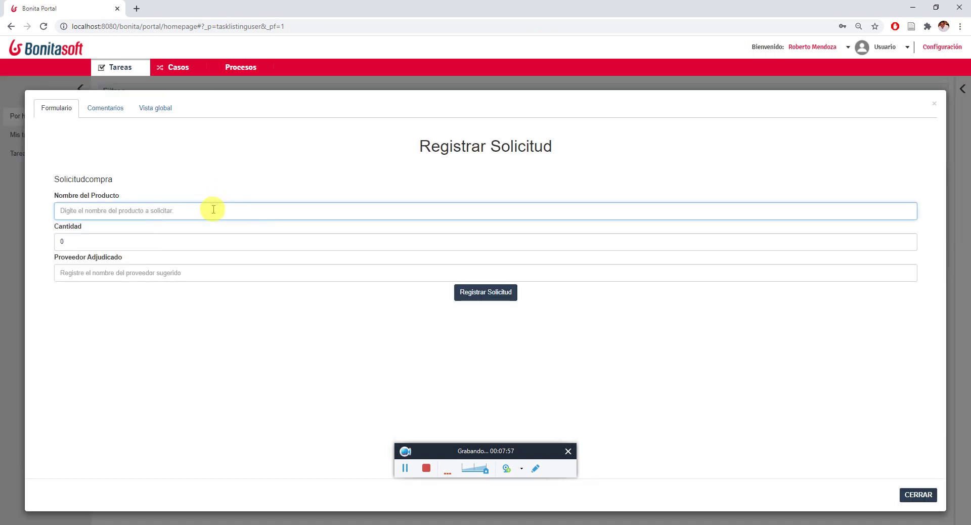
pyautogui.write('Lapiceros')
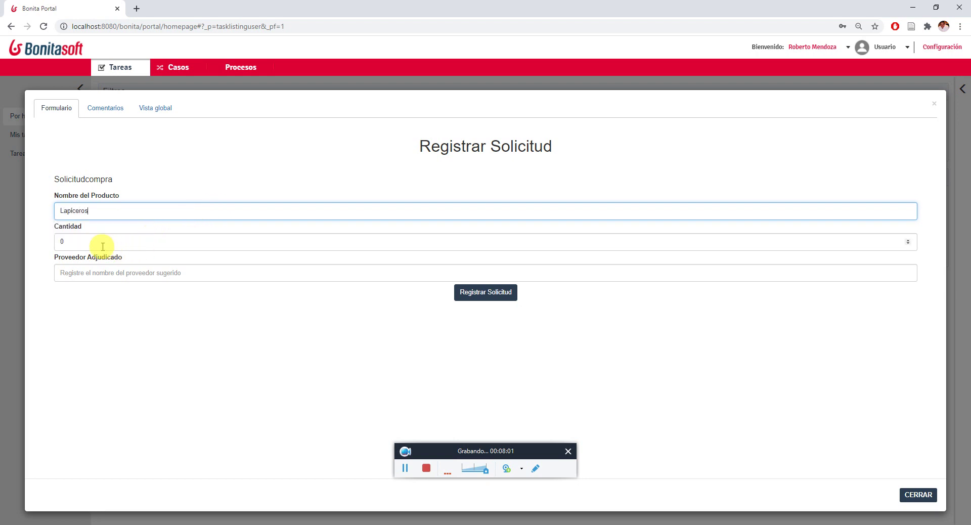
# Step: Test the Cantidad field's validation with 1000 and -10, and clear the field
pyautogui.moveTo(101, 245); pyautogui.dragTo(1, 242)
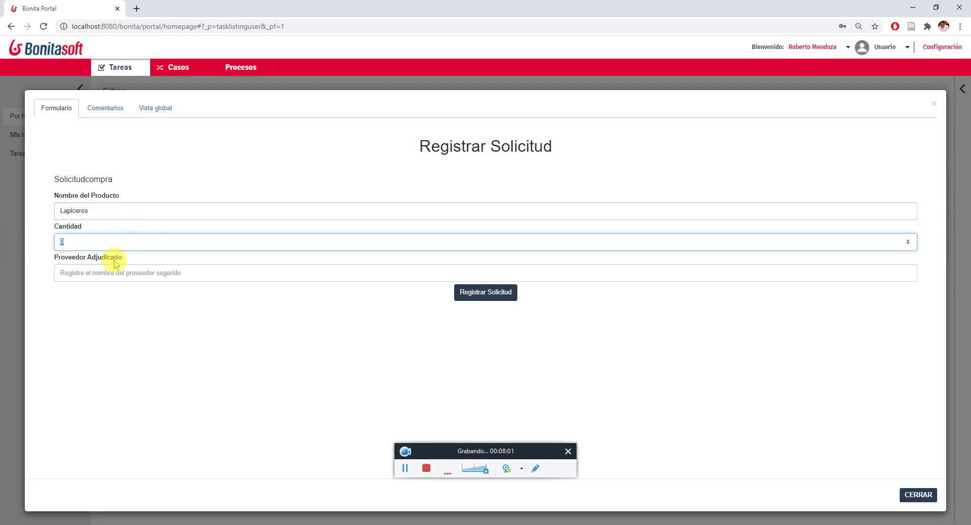
pyautogui.write('1000')
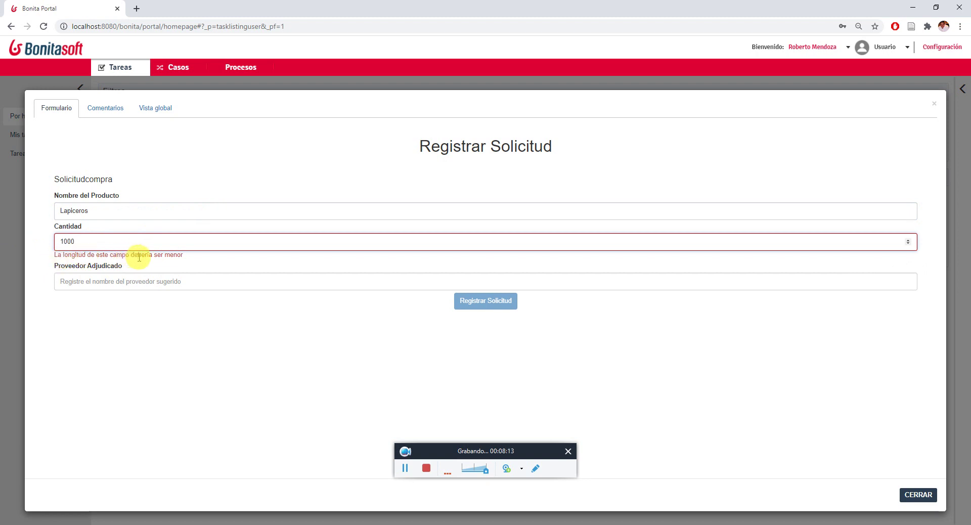
pyautogui.press('BackSpace')
pyautogui.press('BackSpace')
pyautogui.press('BackSpace')
pyautogui.press('BackSpace')
pyautogui.write('-10')
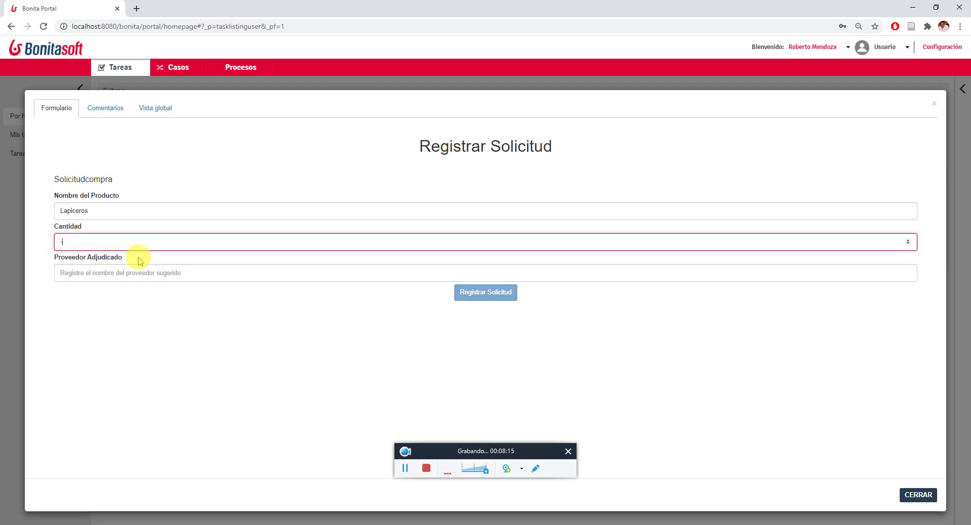
pyautogui.press('BackSpace')
pyautogui.press('BackSpace')
pyautogui.press('BackSpace')
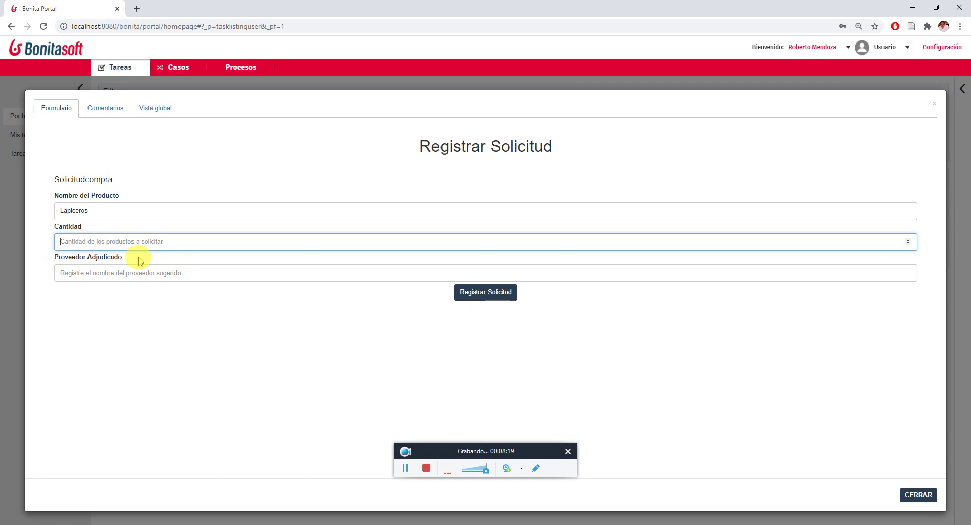
# Step: Set Cantidad to 15 and Proveedor Adjudicado to Proveedor A, and submit the Registrar Solicitud form
pyautogui.write('15')
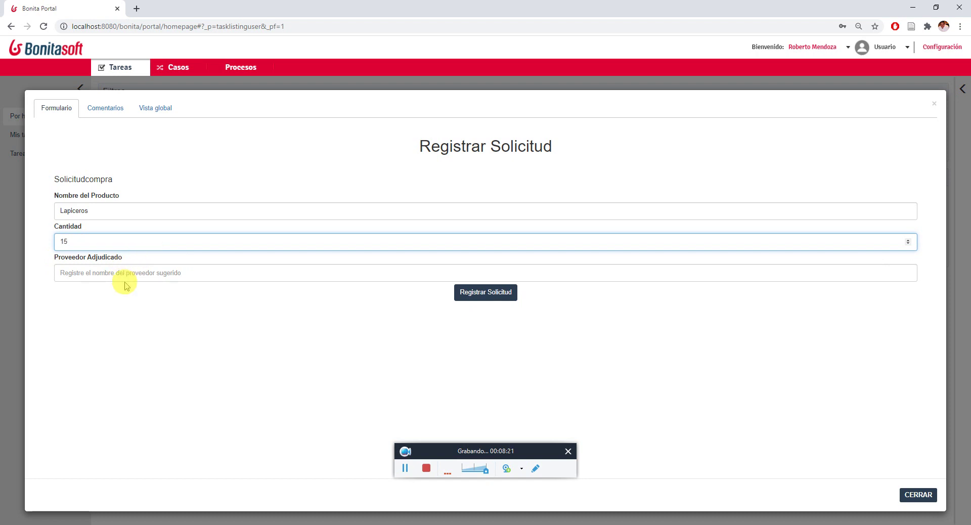
pyautogui.click(95, 276)
pyautogui.click(94, 276)
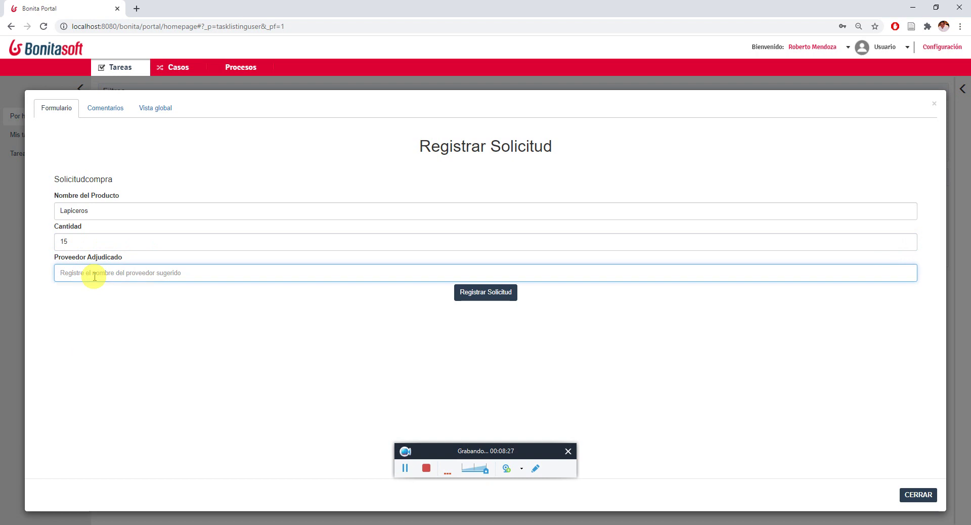
pyautogui.write('Provee')
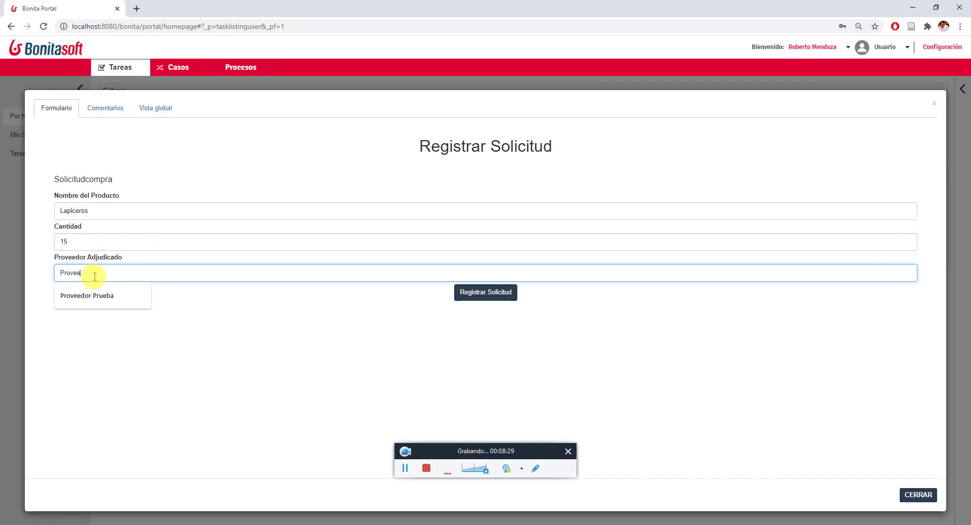
pyautogui.write('dor A')
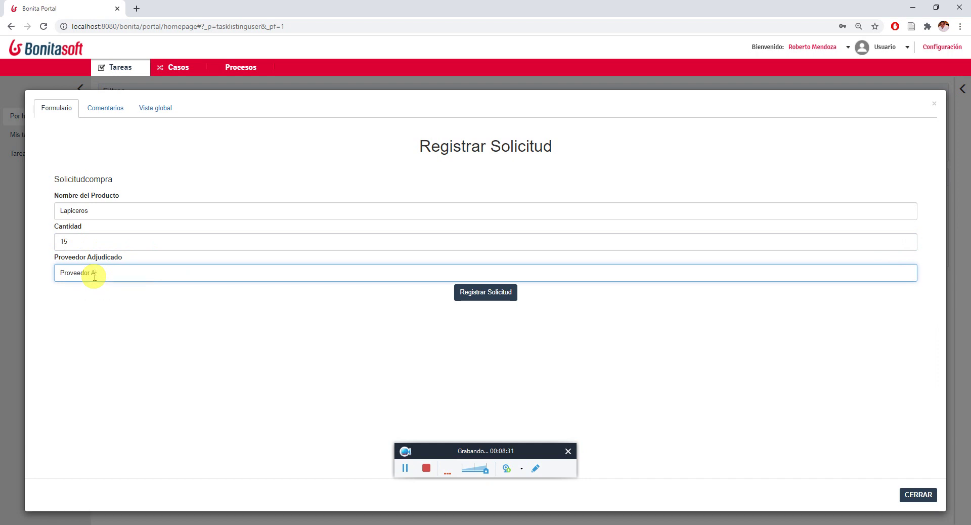
pyautogui.click(473, 292)
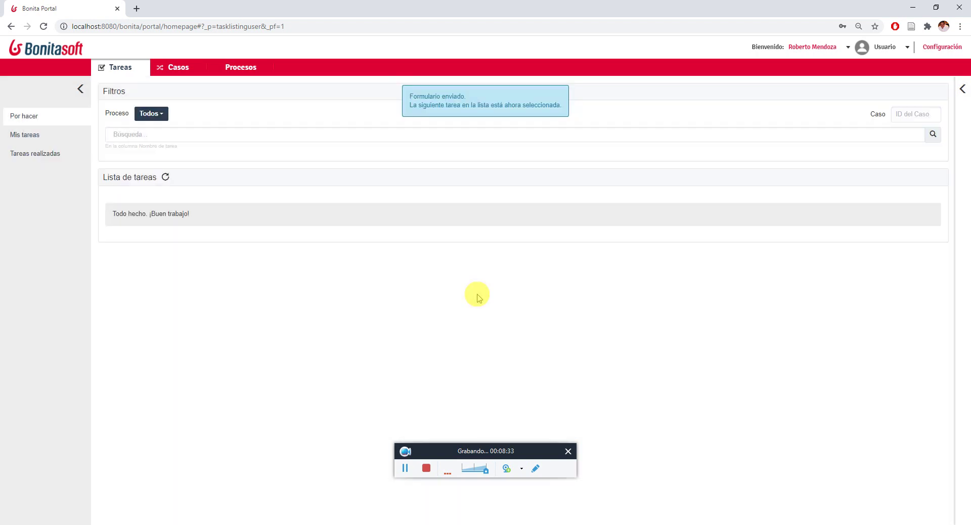
# Step: Log out and log in as analista with the account password, dismissing the browser's password warning
pyautogui.click(809, 47)
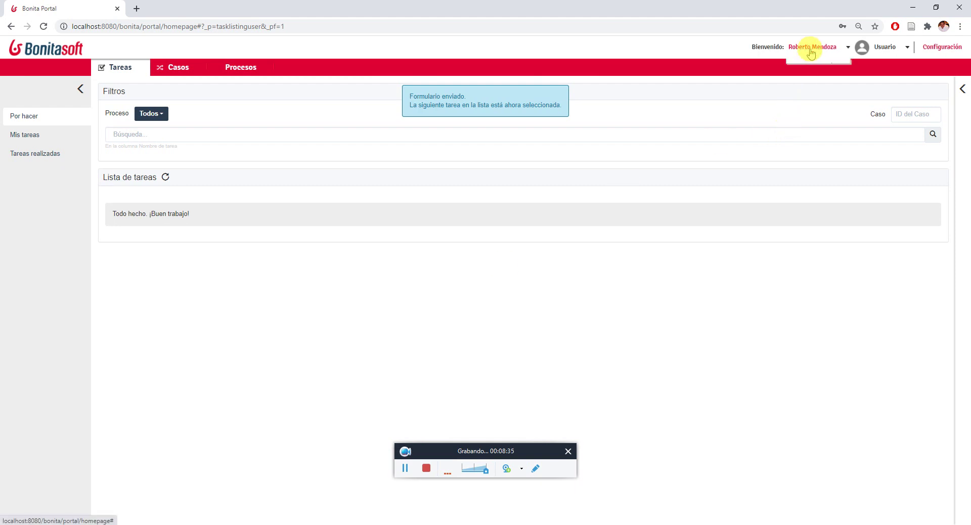
pyautogui.click(806, 72)
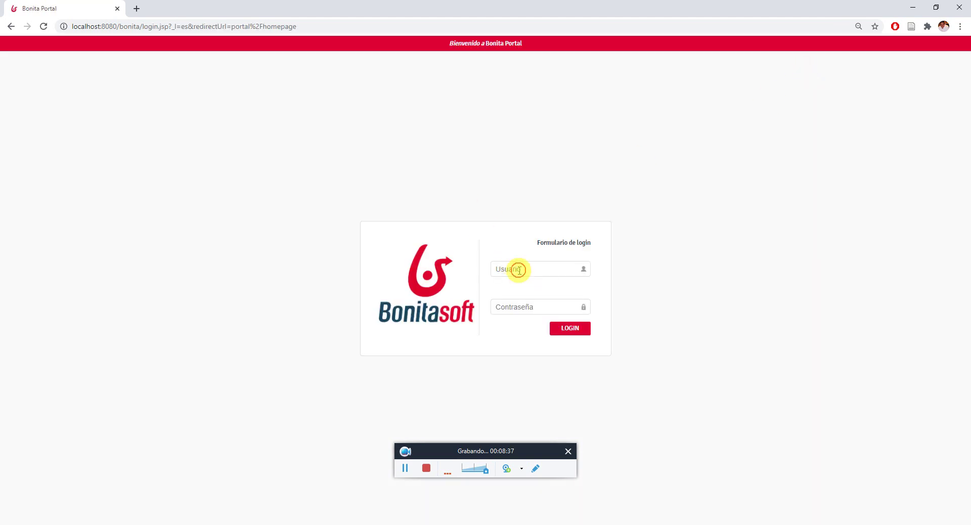
pyautogui.click(518, 270)
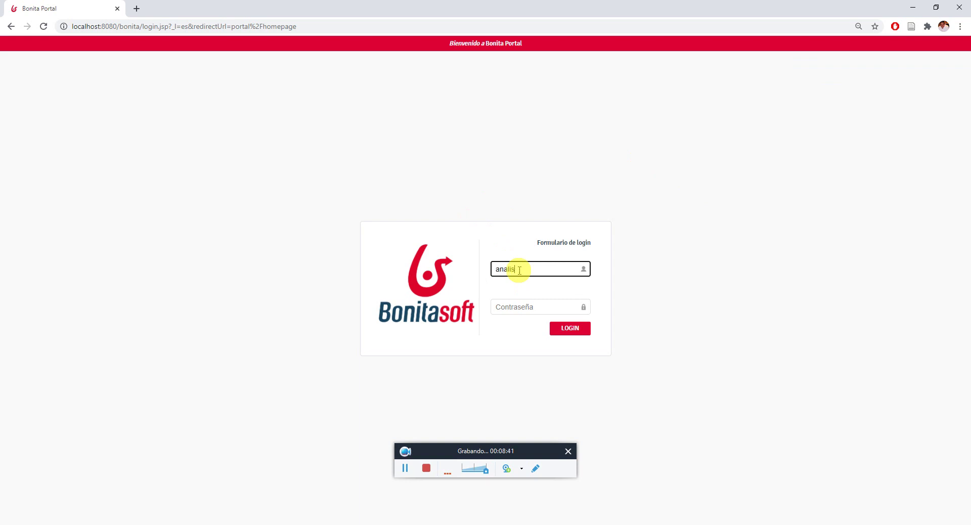
pyautogui.press('Tab')
pyautogui.write('b')
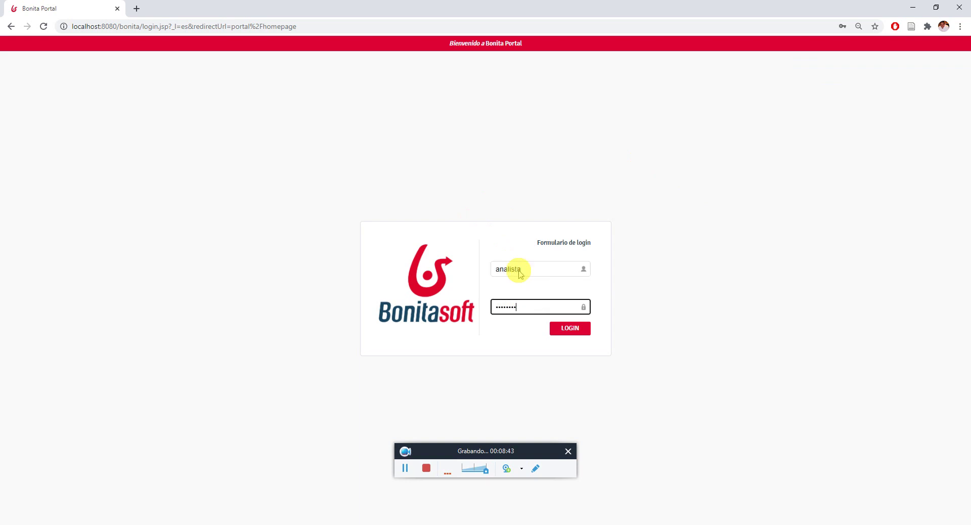
pyautogui.press('Return')
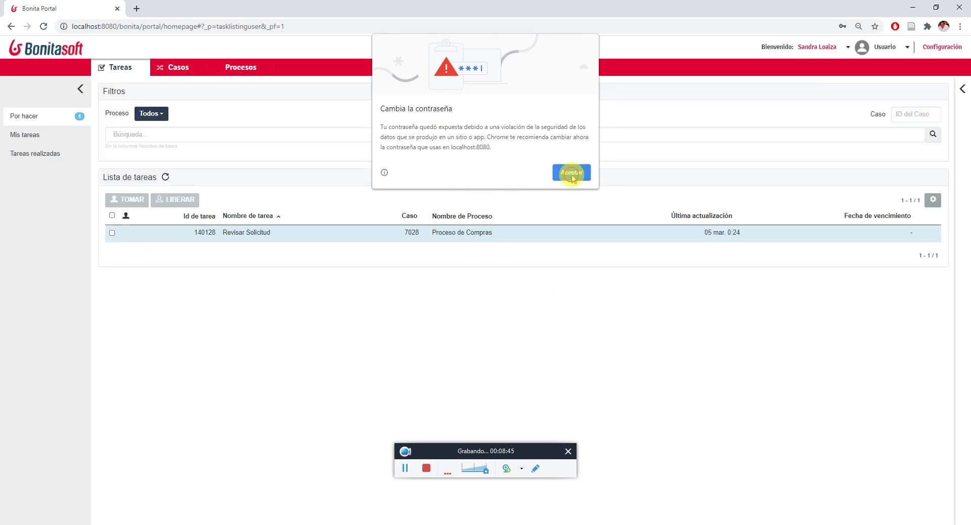
pyautogui.click(571, 173)
# Step: Take the Lapiceros request's Revisar Solicitud task and submit it with Tiene Stock? left unchecked
pyautogui.doubleClick(347, 226)
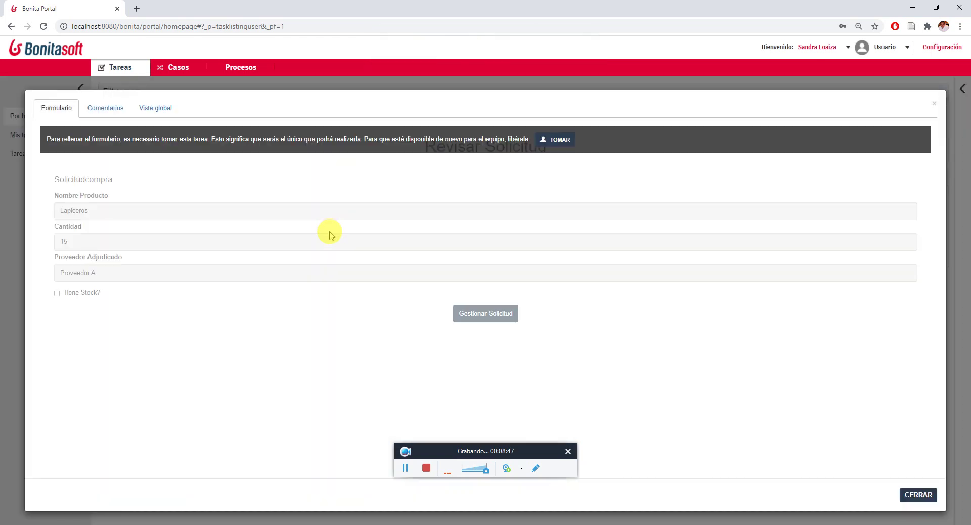
pyautogui.click(555, 139)
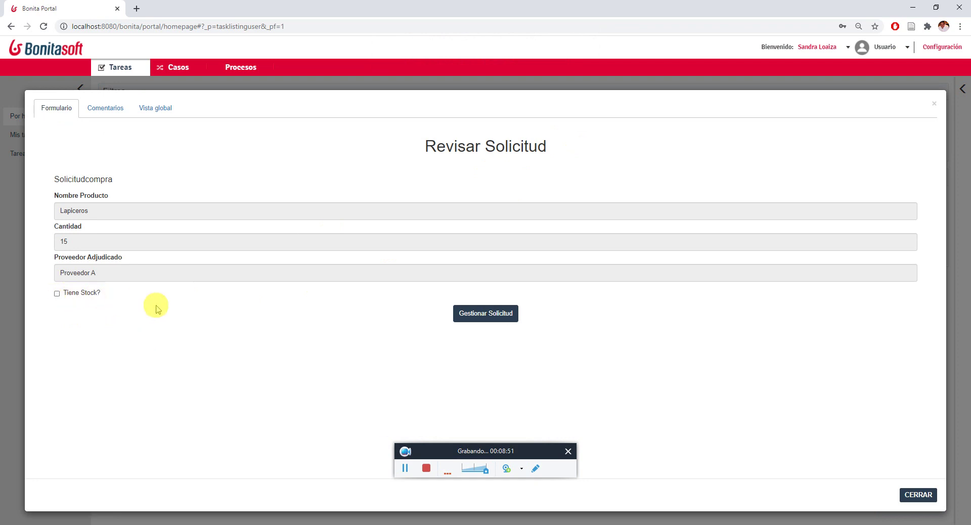
pyautogui.click(477, 317)
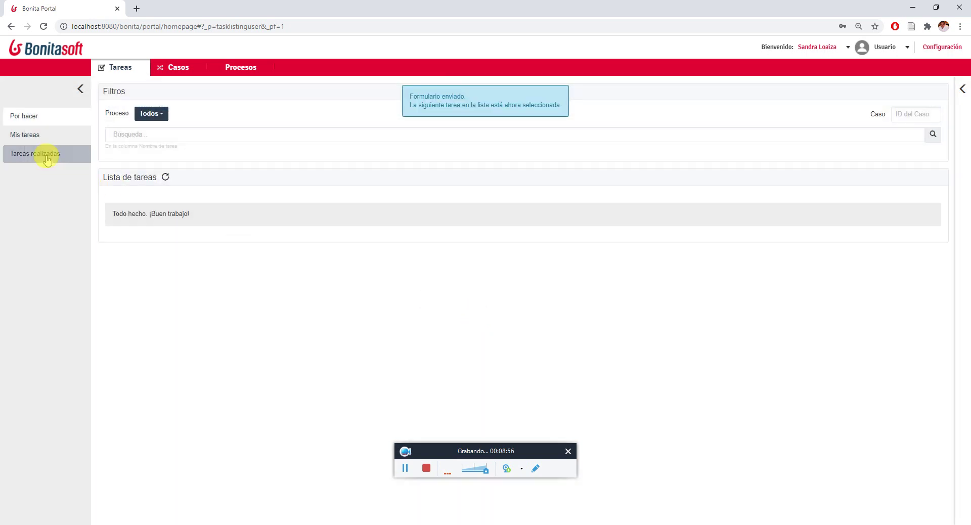
# Step: Review the global view of case 7027 from its completed Revisar Solicitud task, including business data and timeline
pyautogui.click(46, 158)
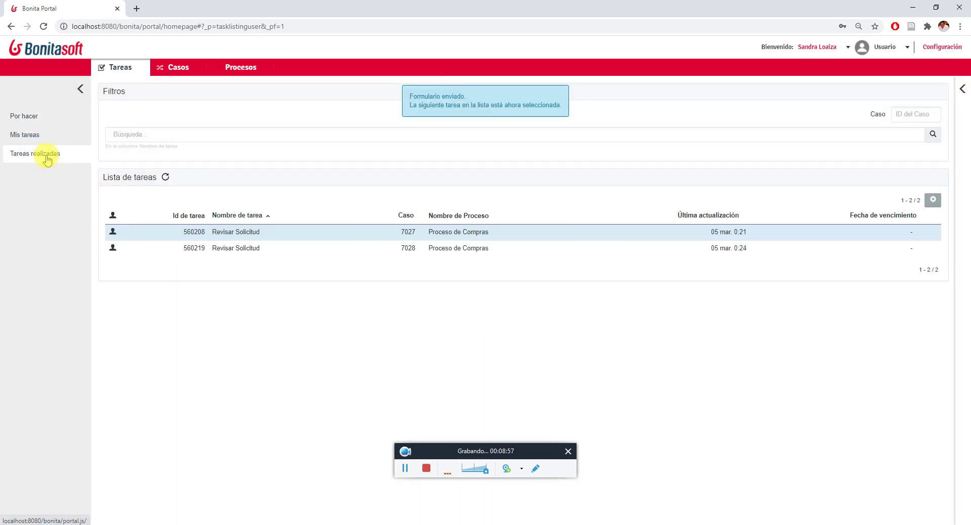
pyautogui.click(282, 232)
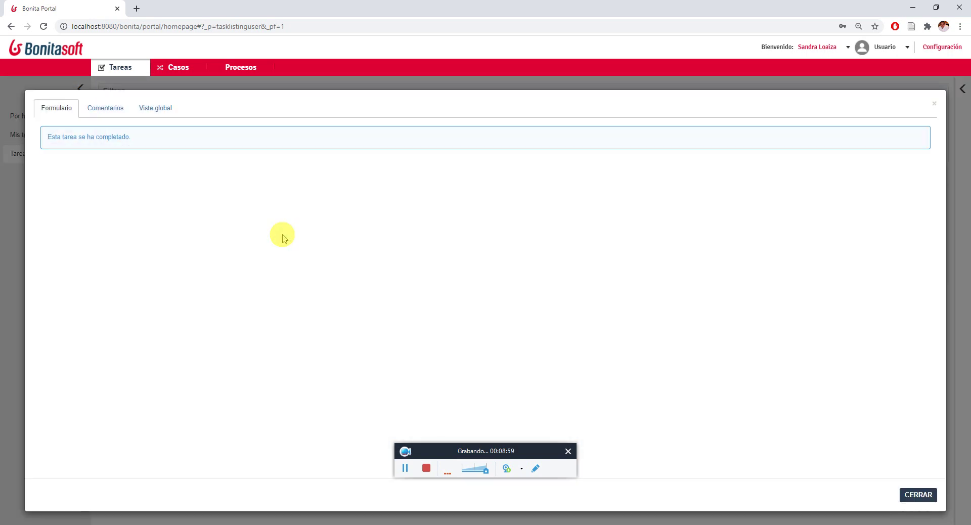
pyautogui.click(158, 110)
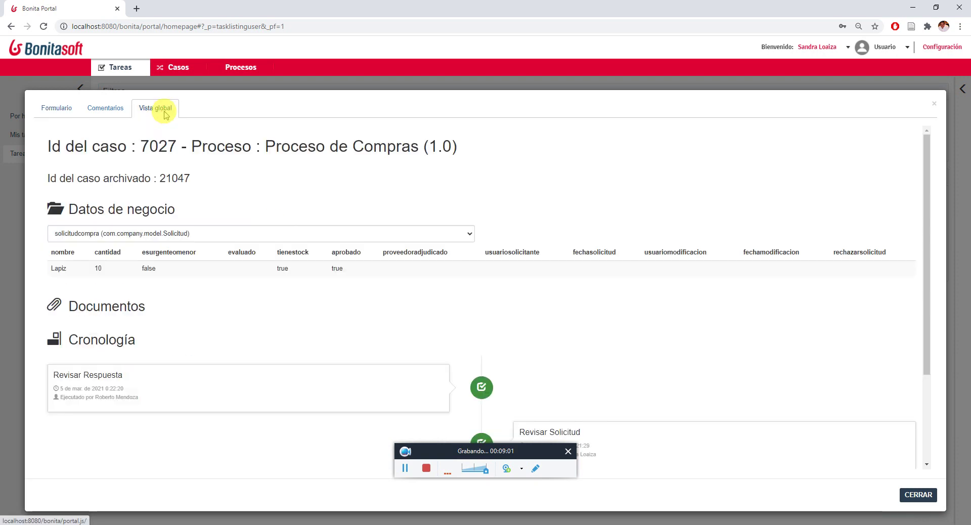
pyautogui.scroll(-3, 348, 326)
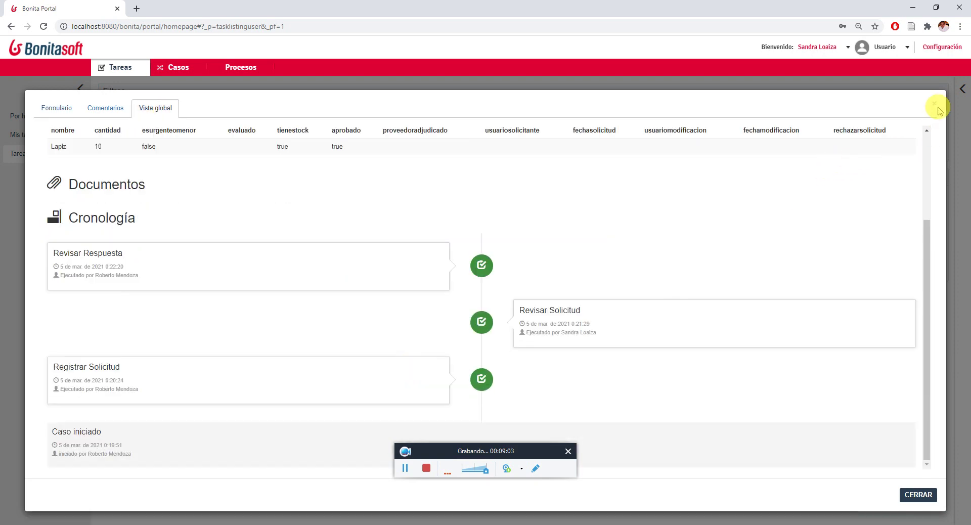
pyautogui.tripleClick(923, 109)
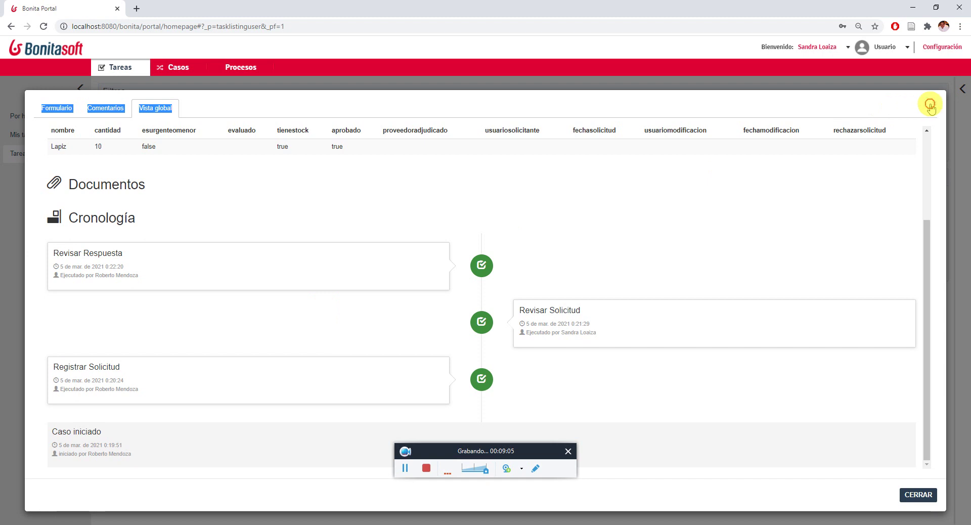
pyautogui.click(927, 105)
# Step: Examine the business data and timeline of case 7028 in the global view of its completed Revisar Solicitud task
pyautogui.click(245, 251)
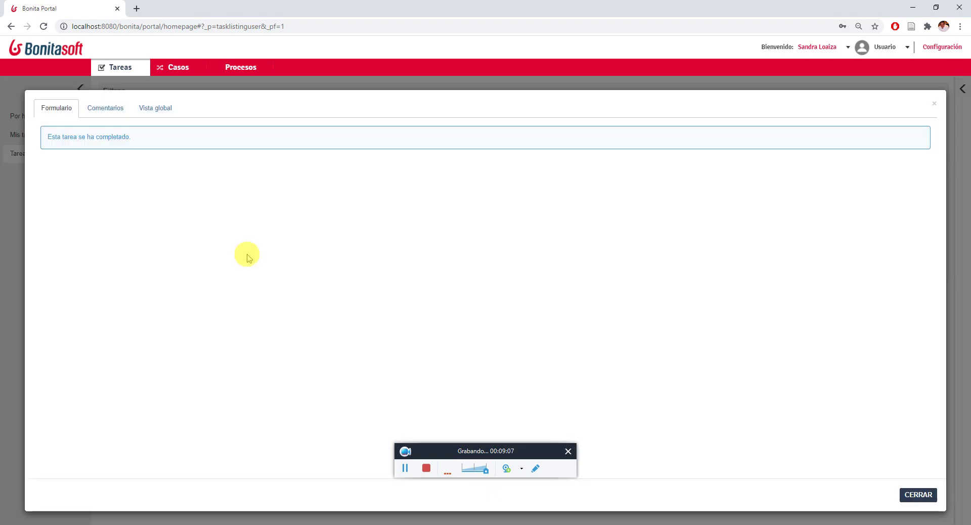
pyautogui.click(155, 109)
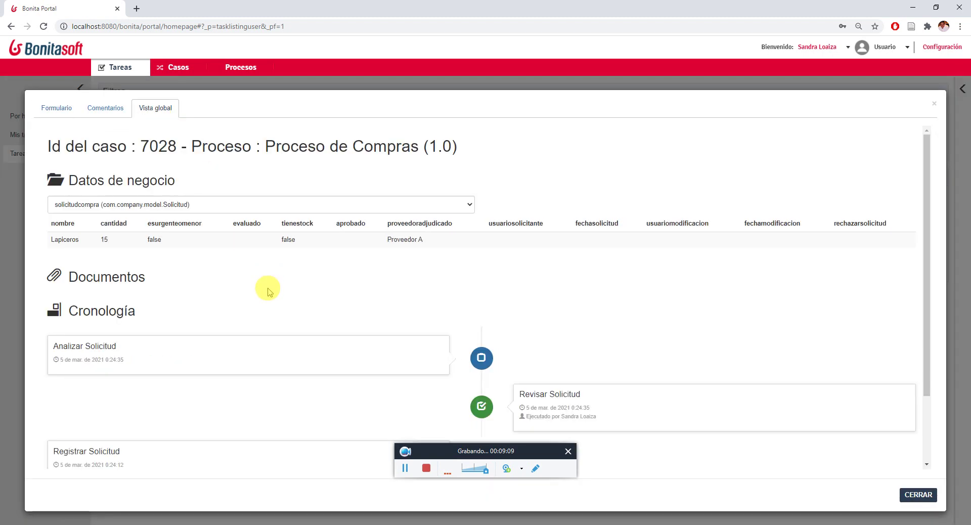
pyautogui.scroll(-3, 258, 303)
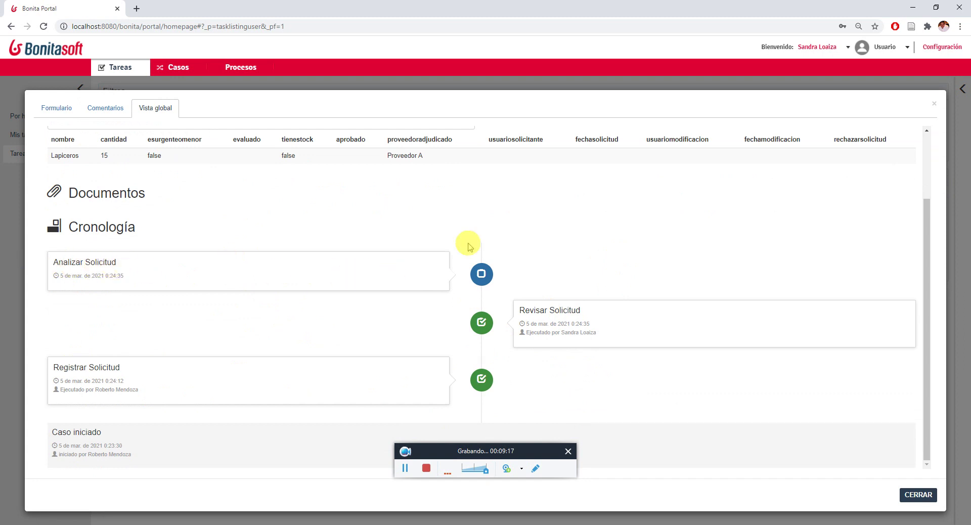
pyautogui.click(934, 104)
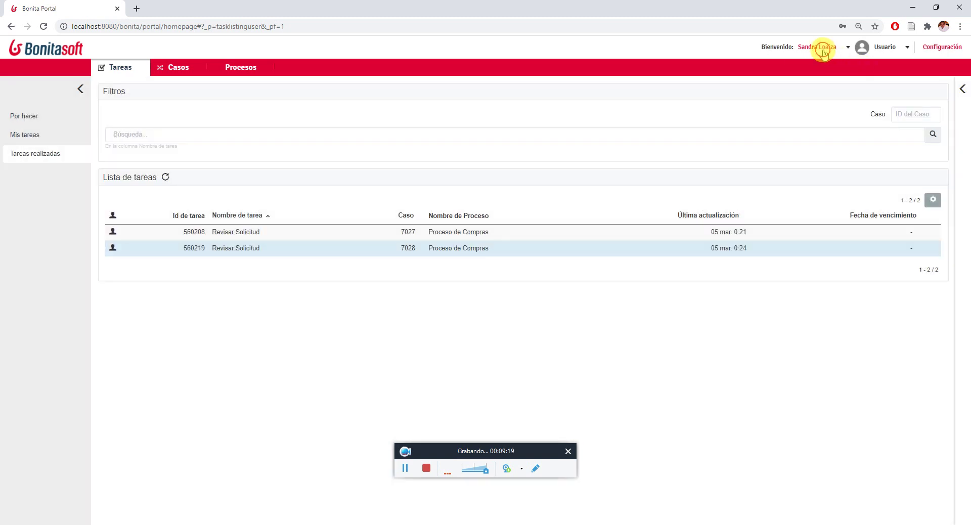
# Step: Log out and log in as director with the account password, dismissing the browser's password warning
pyautogui.click(823, 51)
pyautogui.click(779, 75)
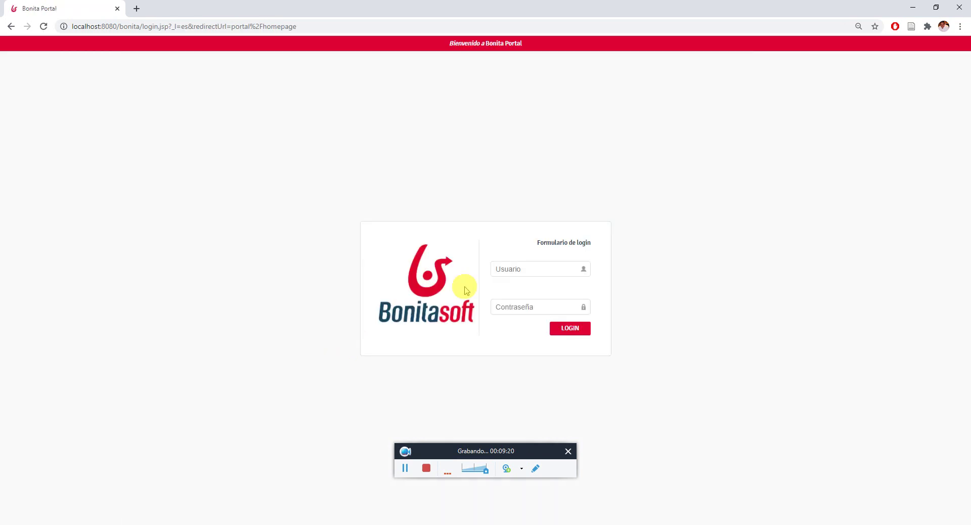
pyautogui.click(510, 275)
pyautogui.write('director')
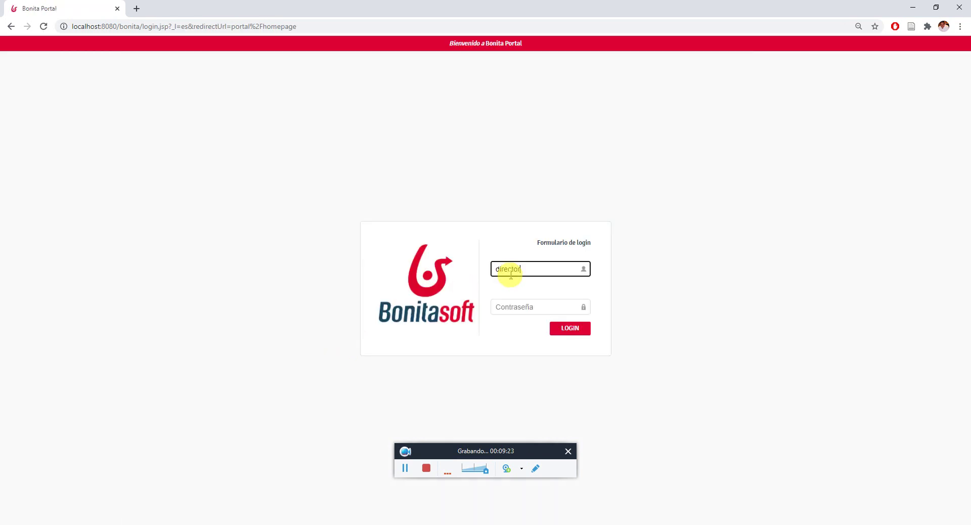
pyautogui.press('Tab')
pyautogui.press('Return')
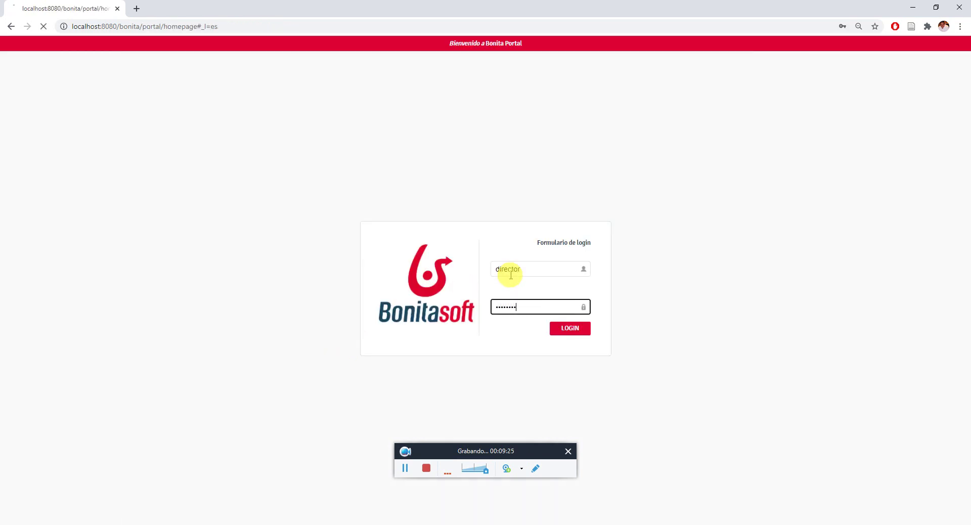
pyautogui.click(570, 172)
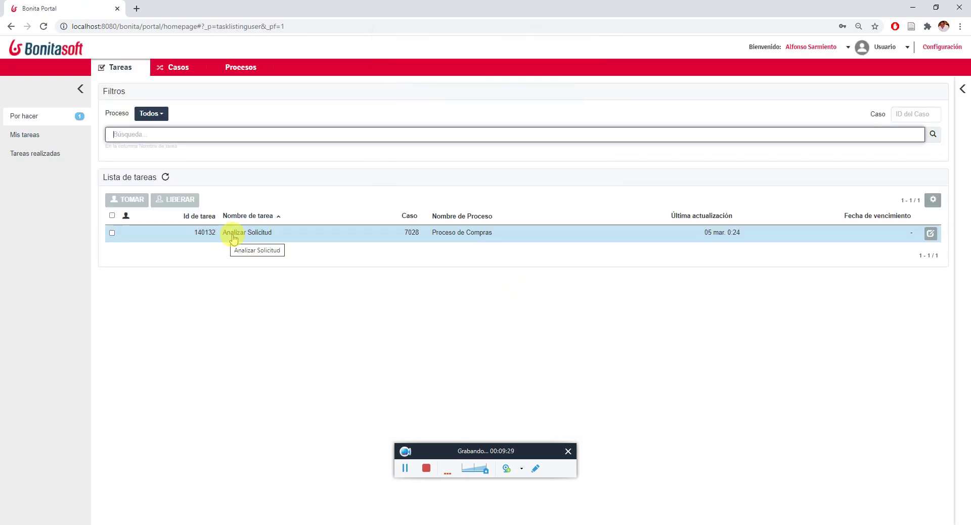
# Step: Switch to Bonita Studio to examine the evaluation subprocess gateways and the Revisar Respuesta task, and return to the portal
pyautogui.hotkey('alt', 'Tab')
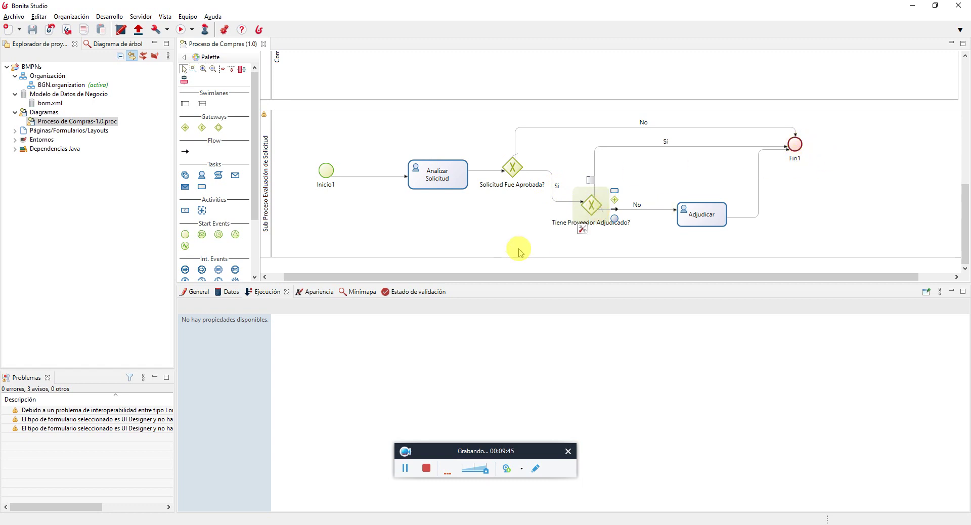
pyautogui.scroll(5, 515, 246)
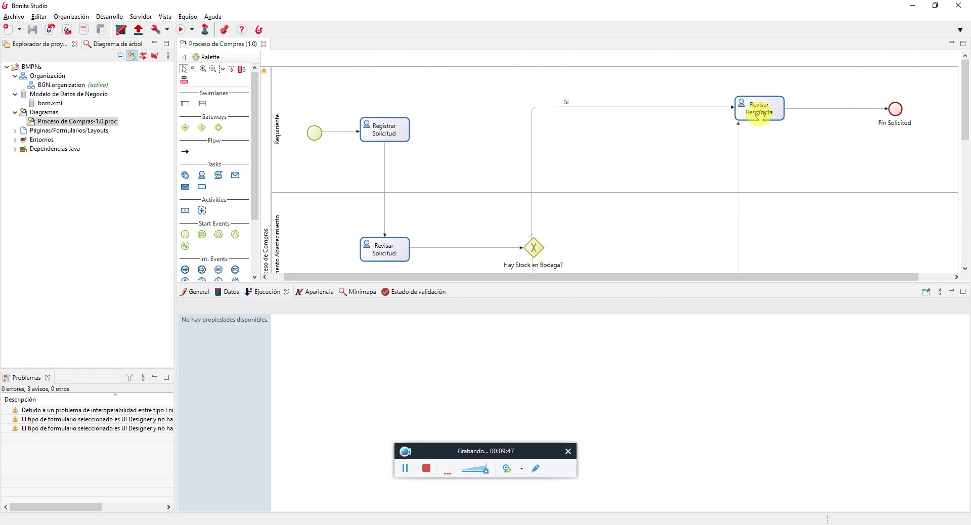
pyautogui.hotkey('alt', 'Tab')
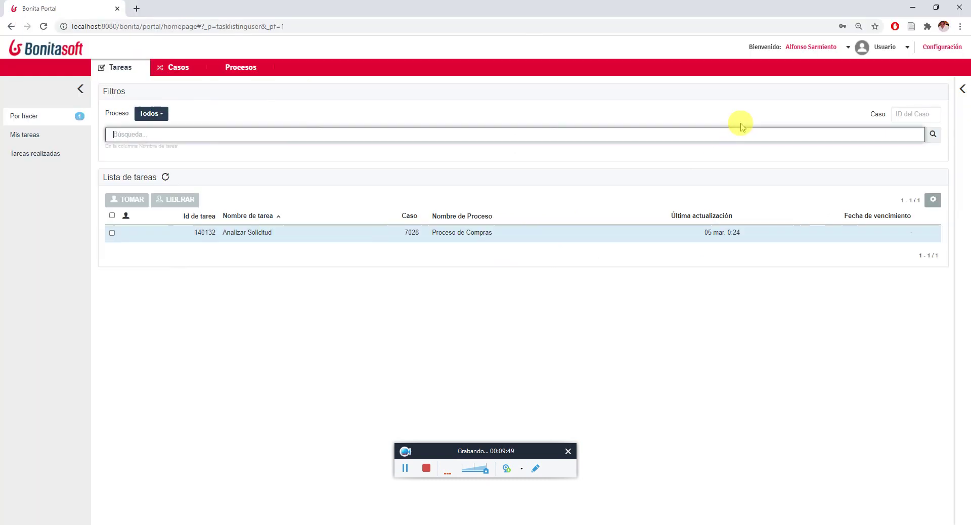
# Step: Take the Analizar Solicitud task of case 7028, mark Aprobar Solicitud, and process the evaluation
pyautogui.click(257, 238)
pyautogui.doubleClick(258, 239)
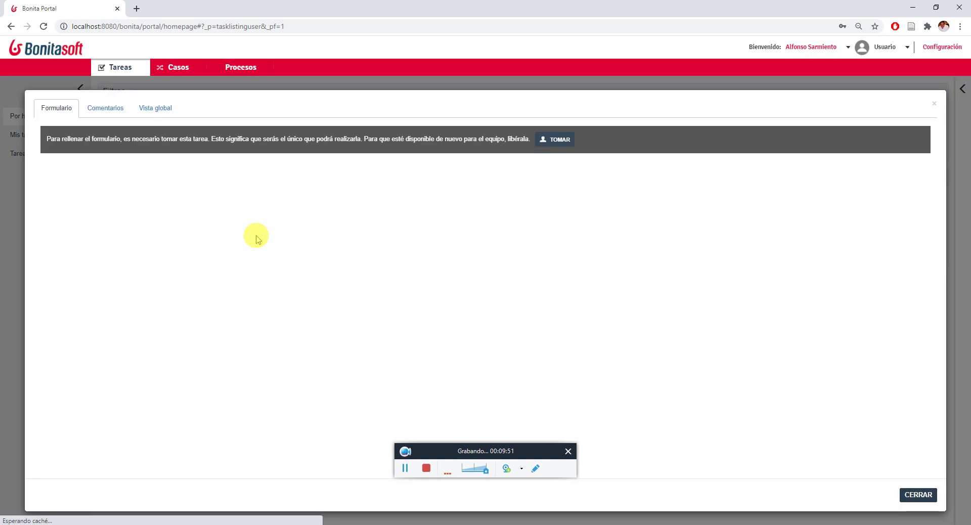
pyautogui.click(553, 135)
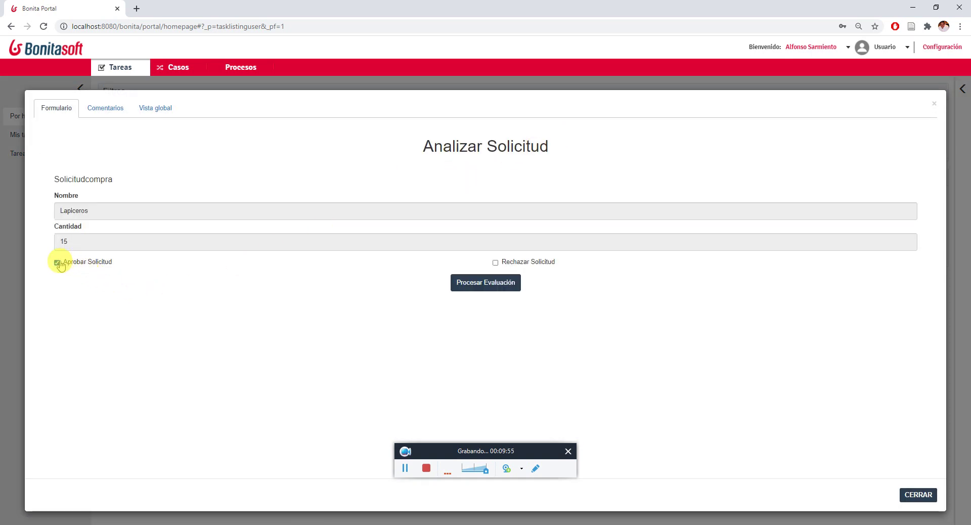
pyautogui.click(474, 286)
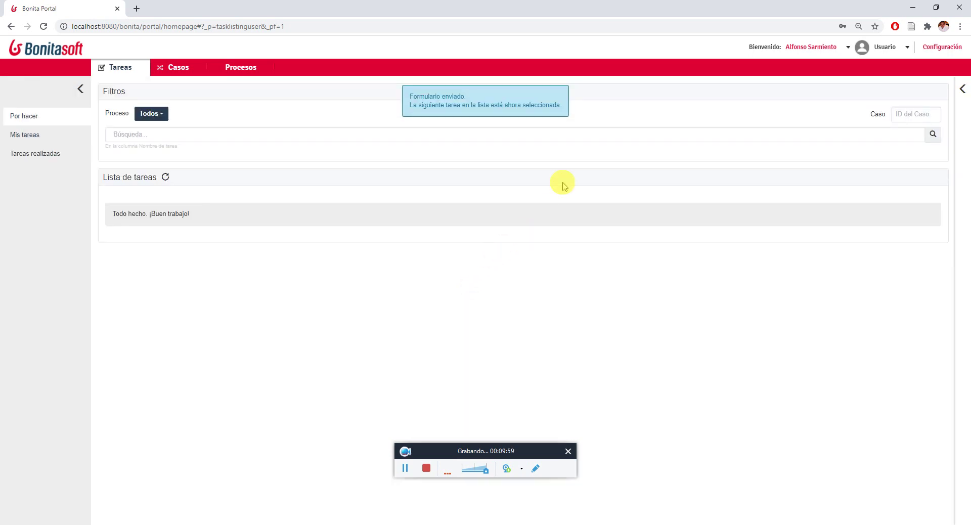
# Step: Review the case timeline in the global view of the completed Analizar Solicitud task, and close it
pyautogui.click(48, 155)
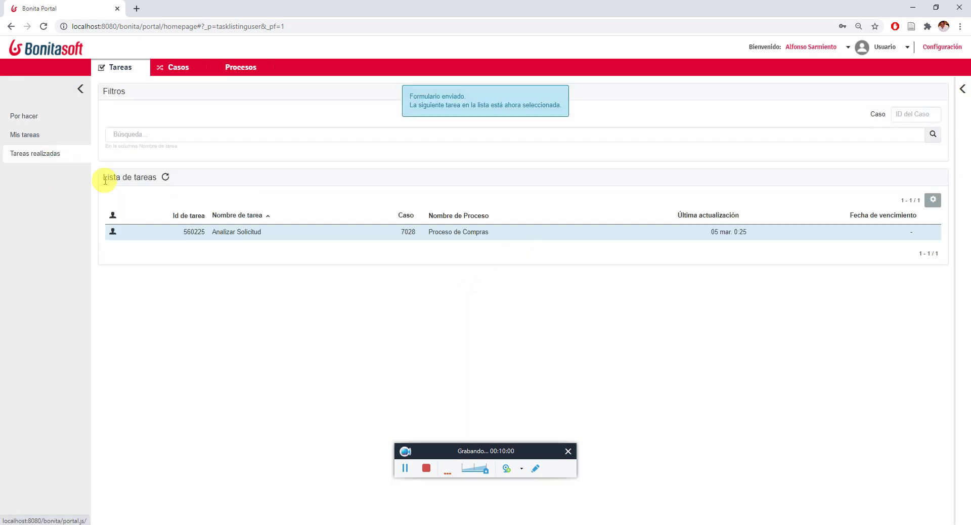
pyautogui.click(288, 230)
pyautogui.click(165, 108)
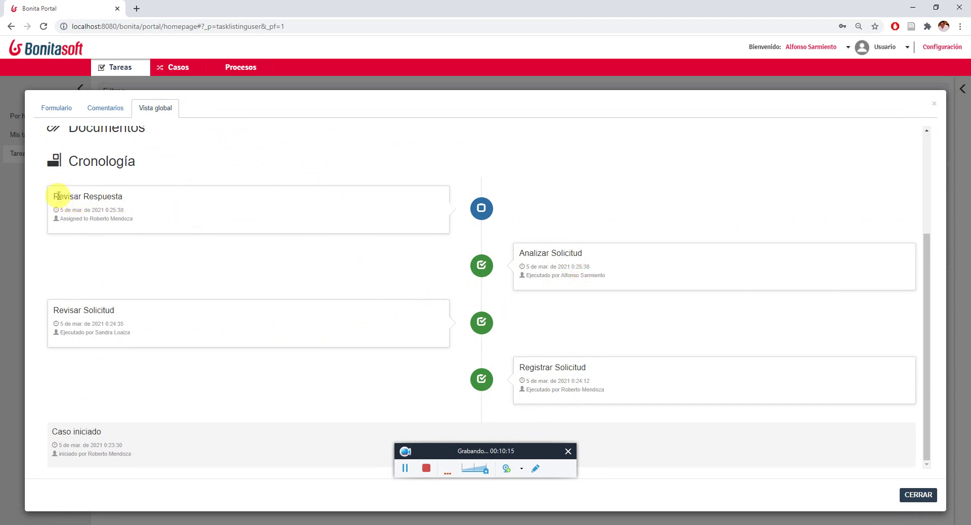
pyautogui.click(918, 495)
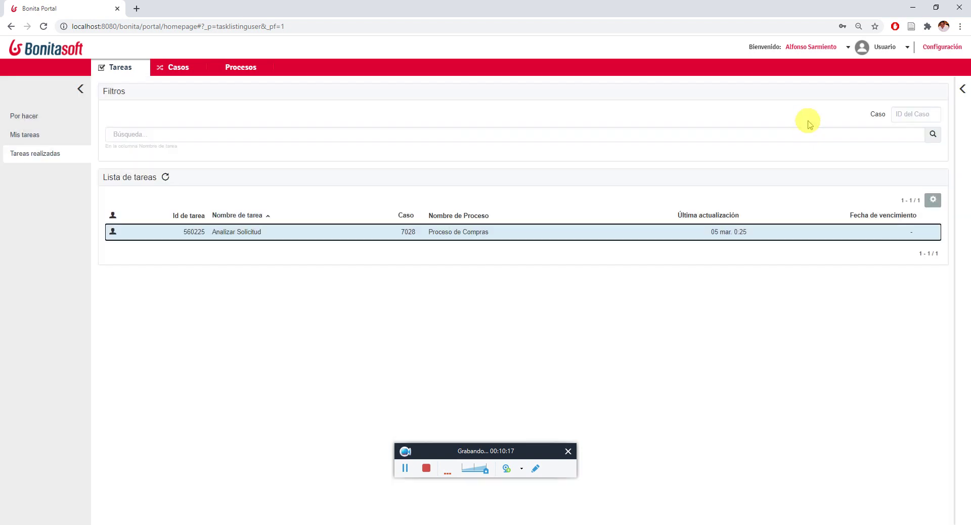
# Step: Log out and log in as requirente with the account password
pyautogui.click(814, 47)
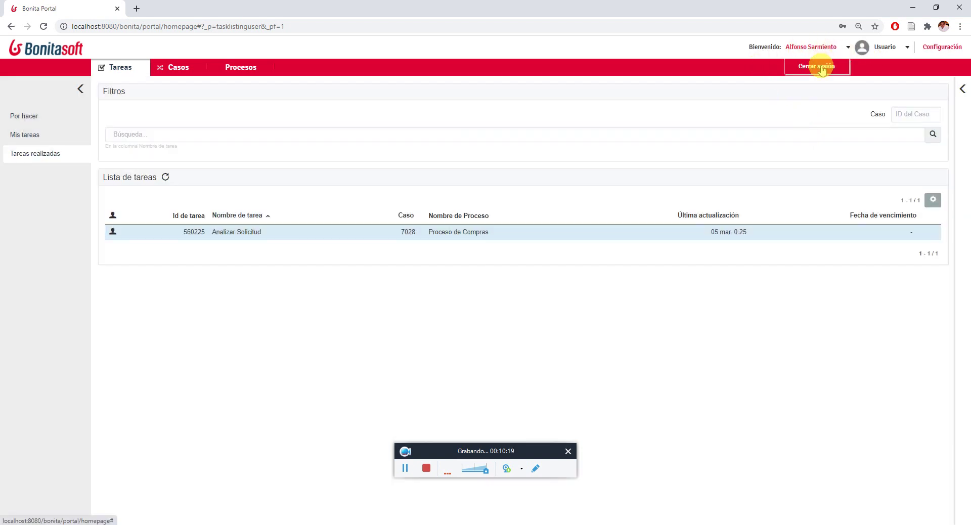
pyautogui.click(819, 67)
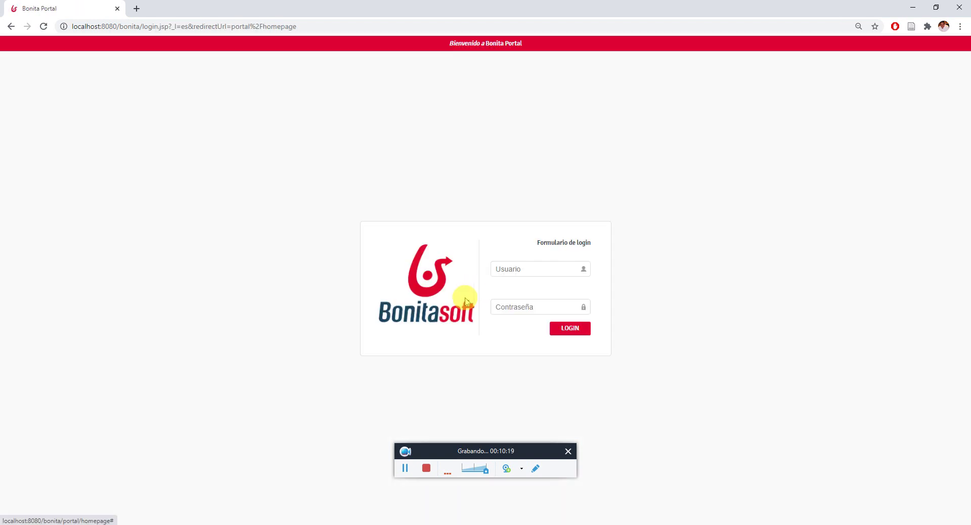
pyautogui.click(515, 273)
pyautogui.write('requirente')
pyautogui.press('Tab')
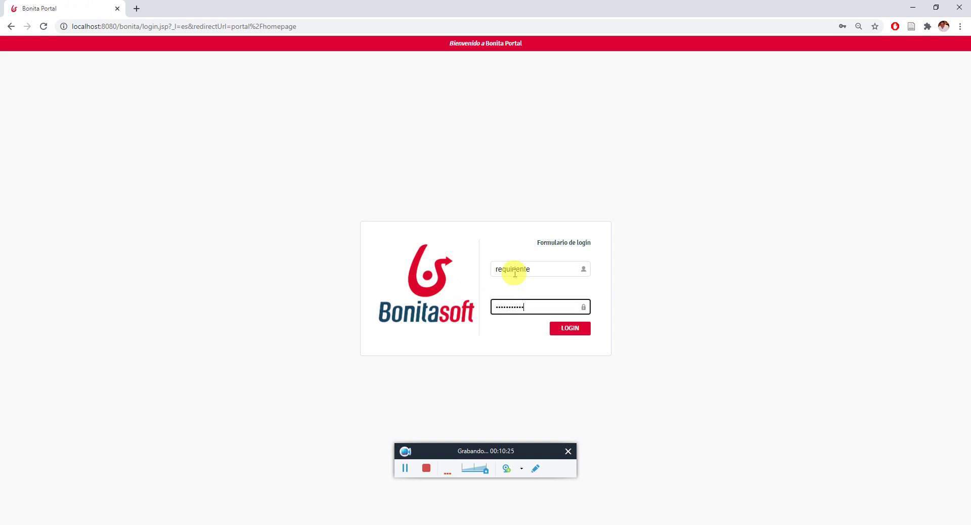
pyautogui.click(569, 328)
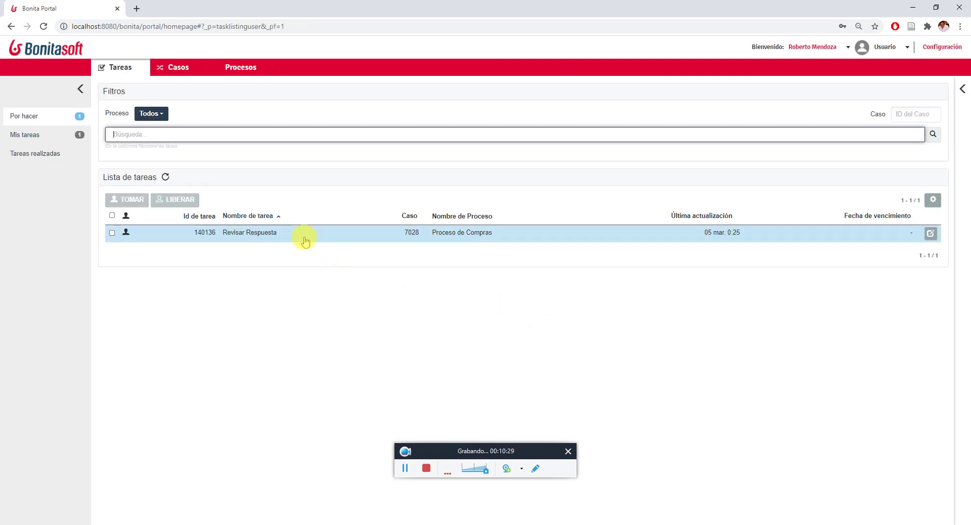
# Step: Finalize the purchase request in the Revisar Respuesta task of case 7028, and start a new case of Proceso de Compras
pyautogui.doubleClick(305, 239)
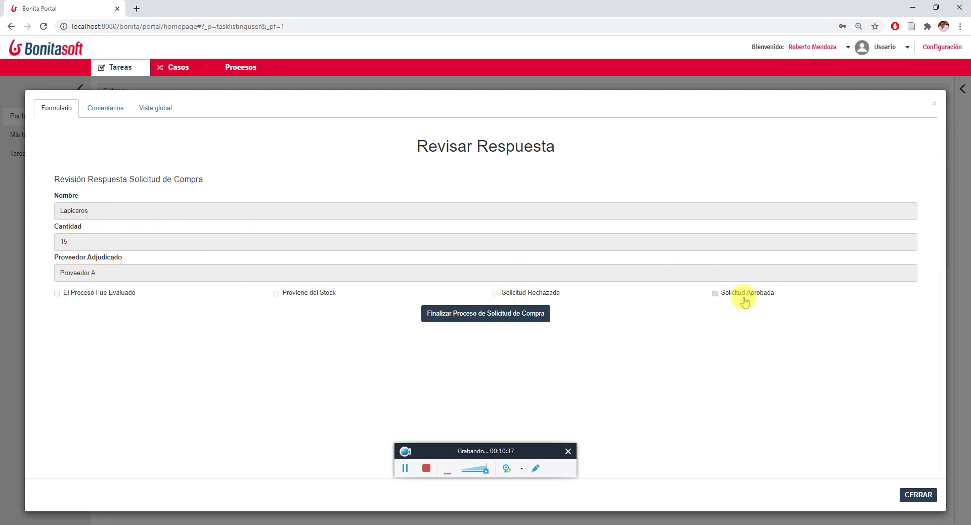
pyautogui.click(482, 317)
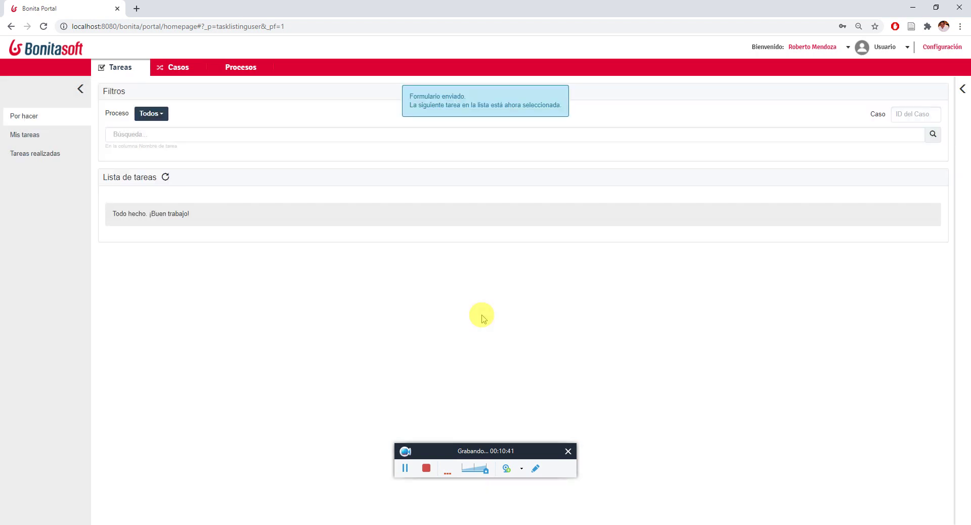
pyautogui.click(241, 69)
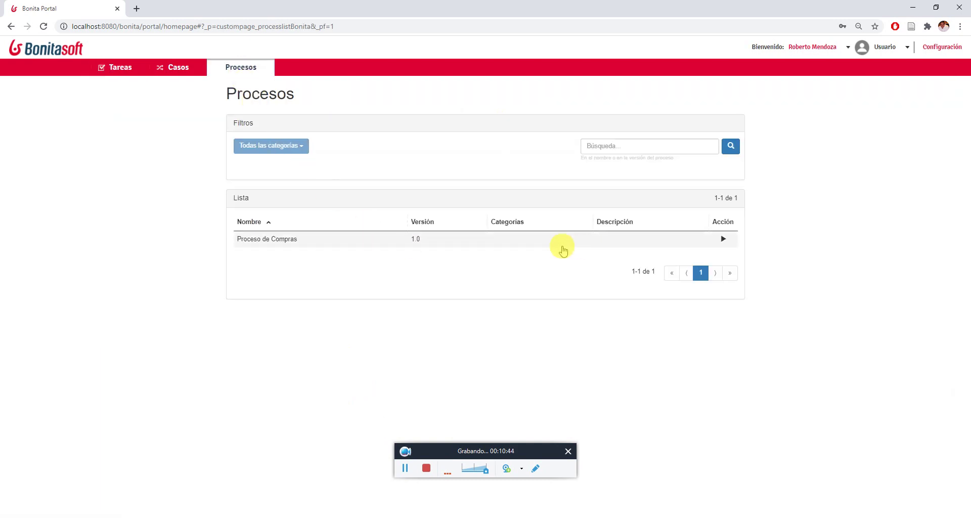
pyautogui.click(563, 249)
pyautogui.click(475, 83)
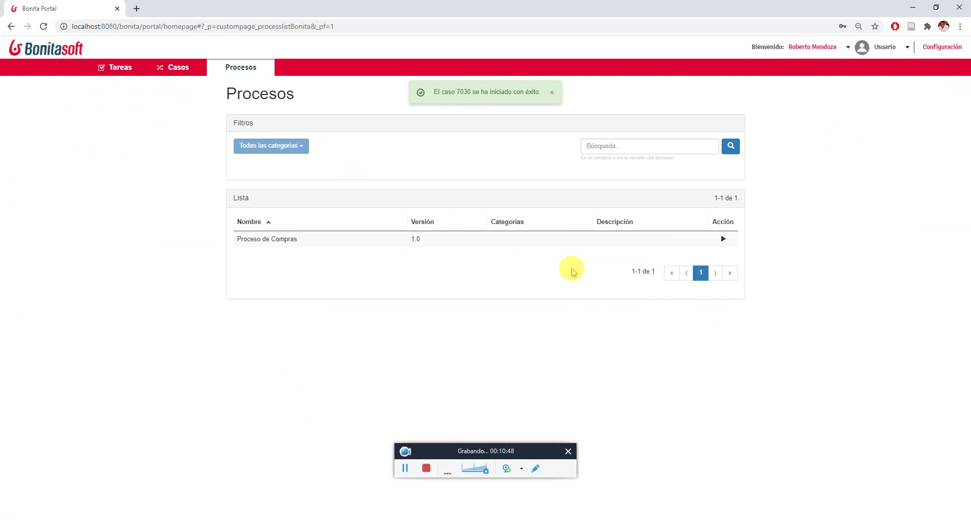
# Step: Complete the Registrar Solicitud task of the new case with product cuadernos and quantity 3, leaving the supplier empty, and register the request
pyautogui.click(120, 68)
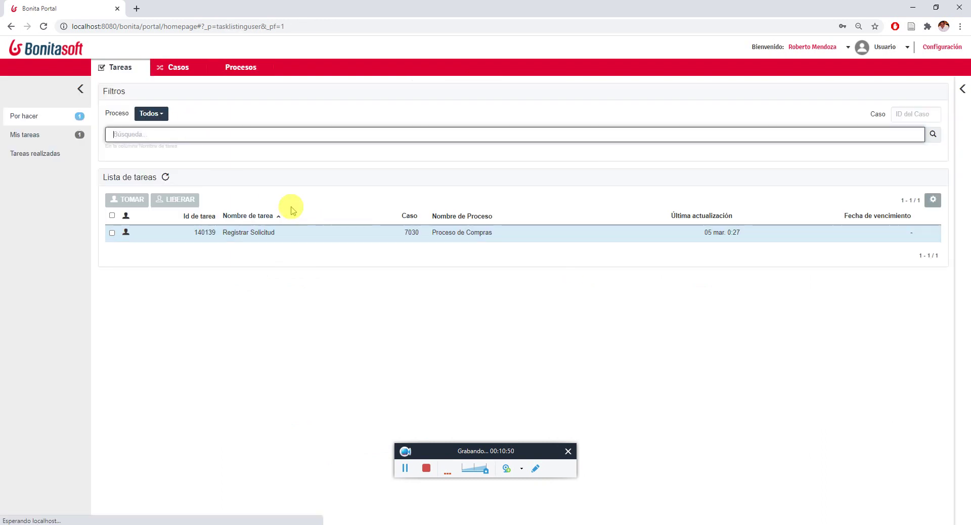
pyautogui.doubleClick(260, 236)
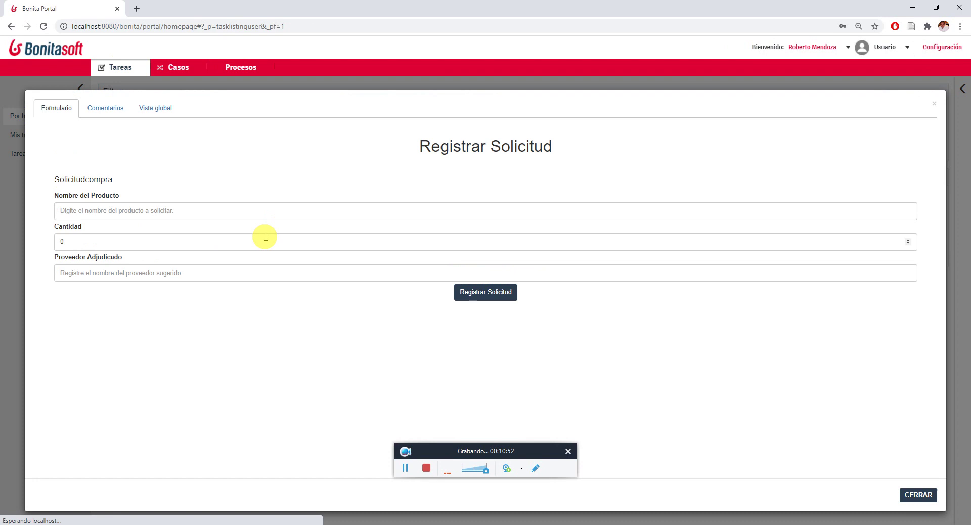
pyautogui.click(228, 204)
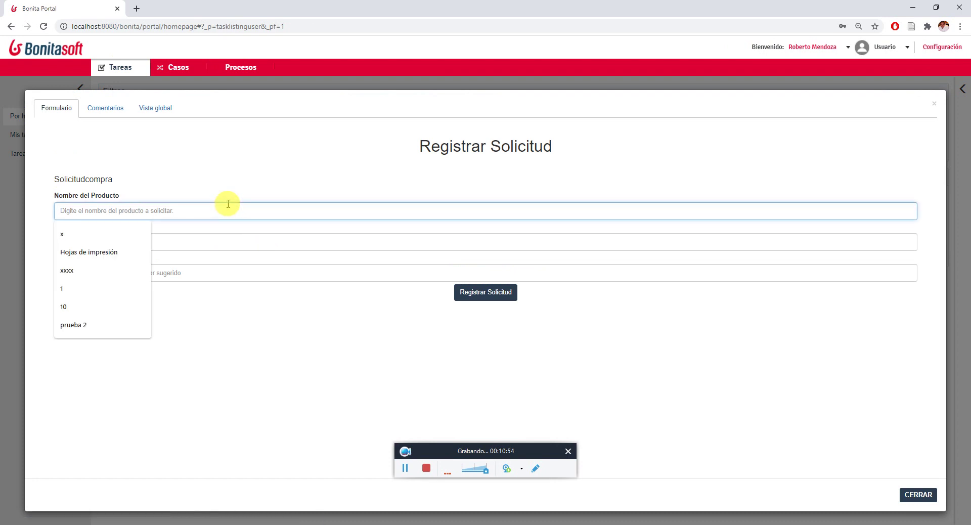
pyautogui.write('cuad')
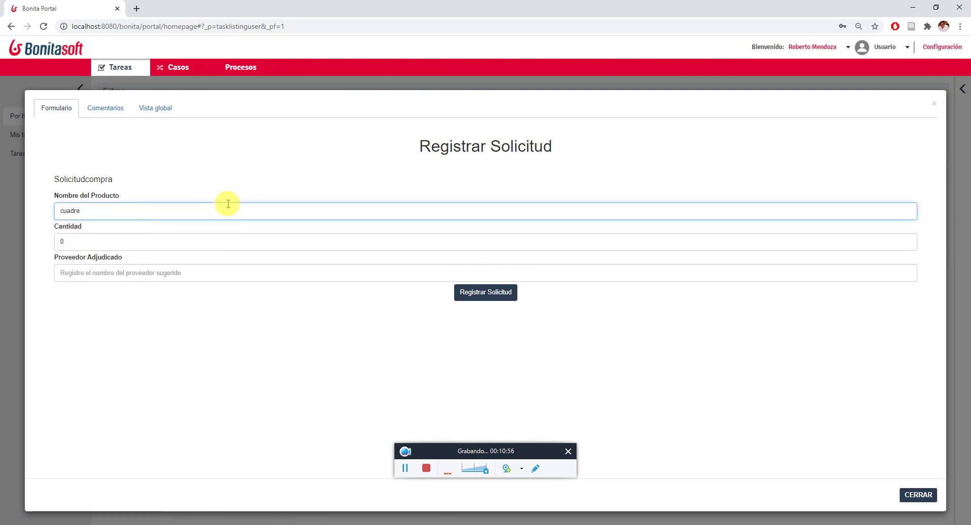
pyautogui.write('ernos')
pyautogui.press('Tab')
pyautogui.write('3')
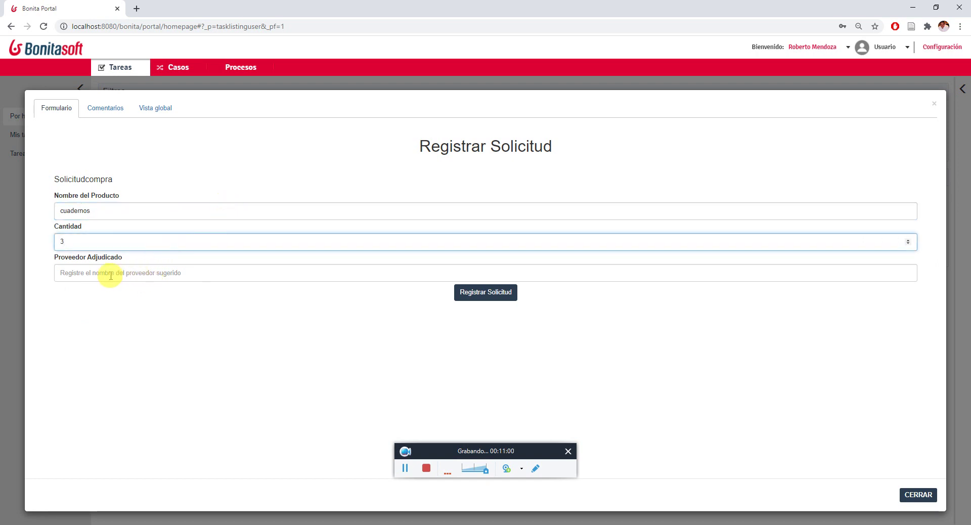
pyautogui.click(478, 296)
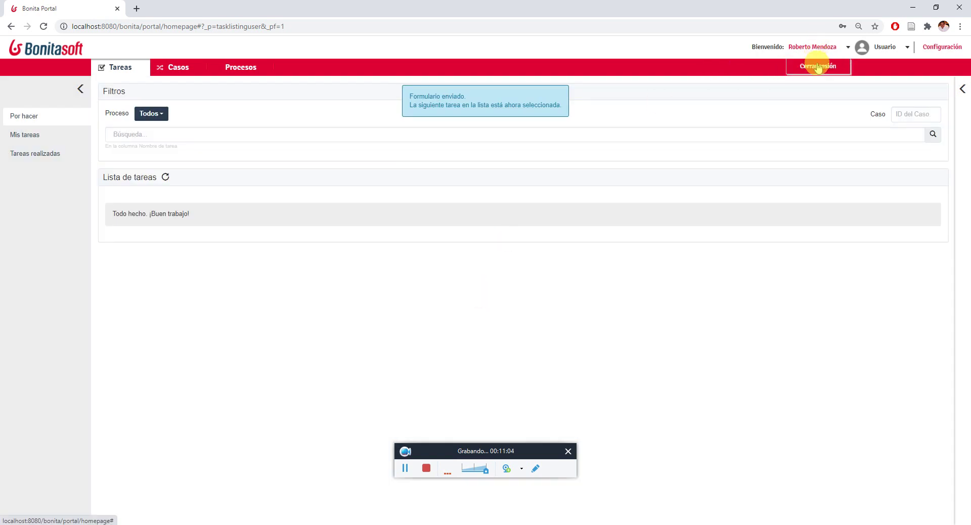
# Step: Log out and log in as analista with the account password, dismissing the browser's password warning
pyautogui.click(819, 65)
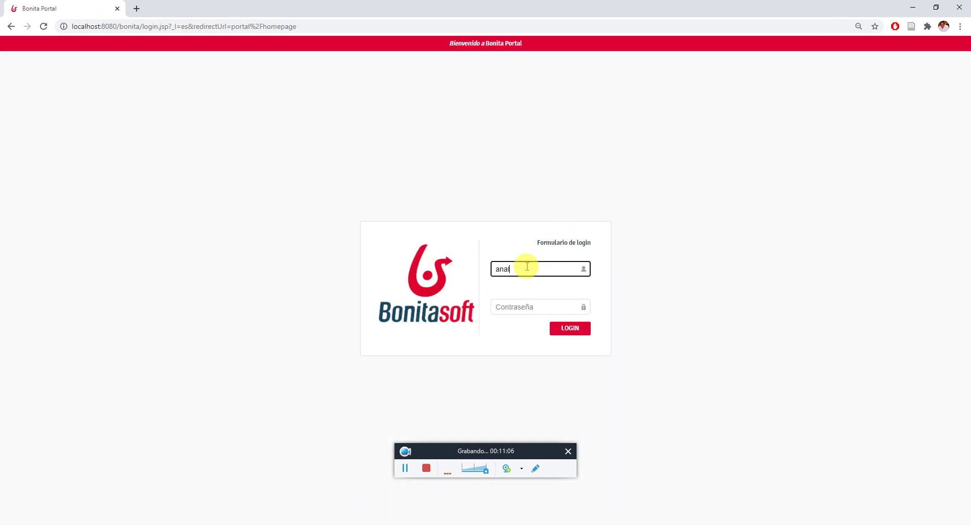
pyautogui.press('Tab')
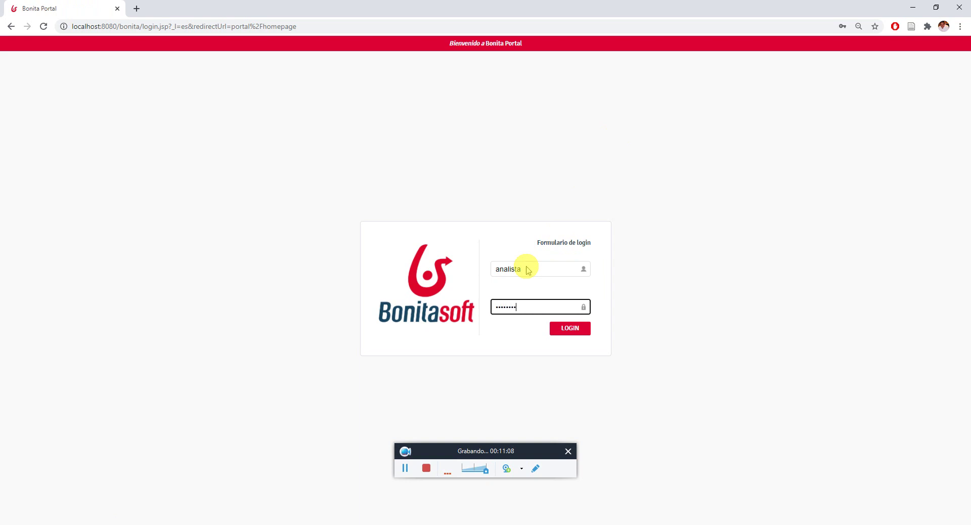
pyautogui.press('Return')
pyautogui.click(570, 171)
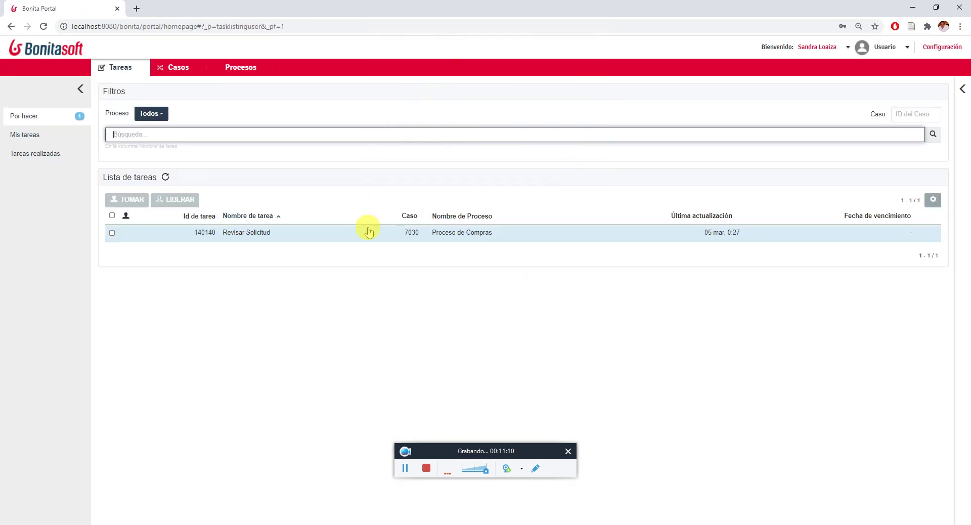
# Step: Take the Revisar Solicitud task of case 7030 and submit it with Tiene Stock? left unmarked
pyautogui.doubleClick(368, 232)
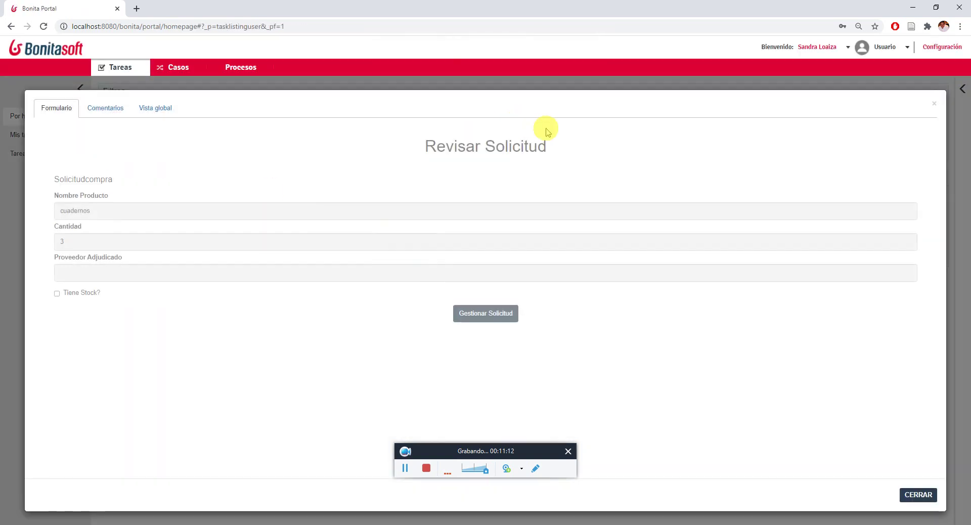
pyautogui.click(550, 139)
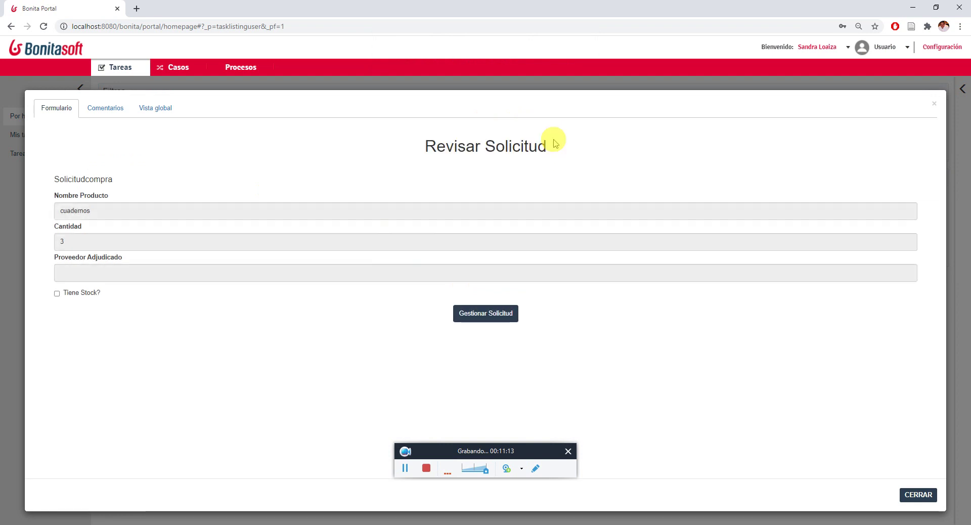
pyautogui.click(486, 313)
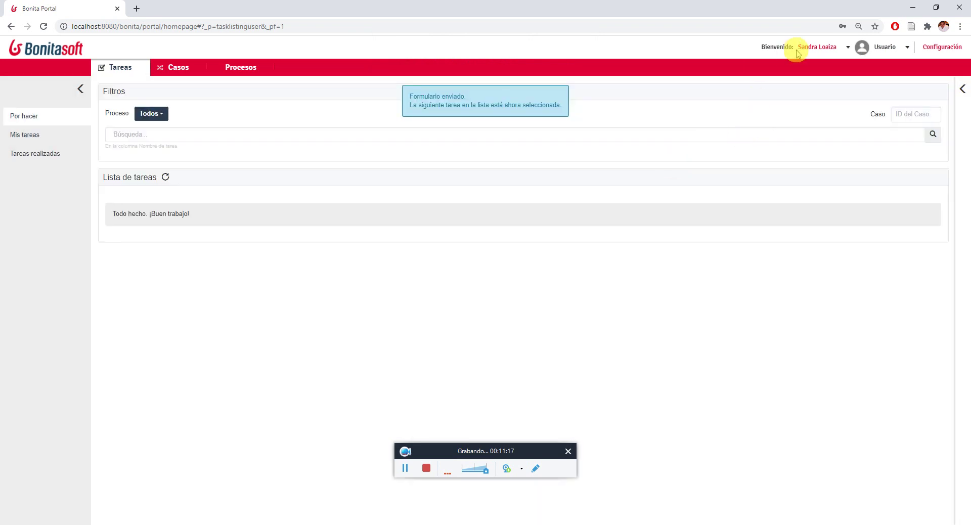
# Step: Log out of the analyst account and log in as director with the account password, dismissing the browser's password warning
pyautogui.click(815, 47)
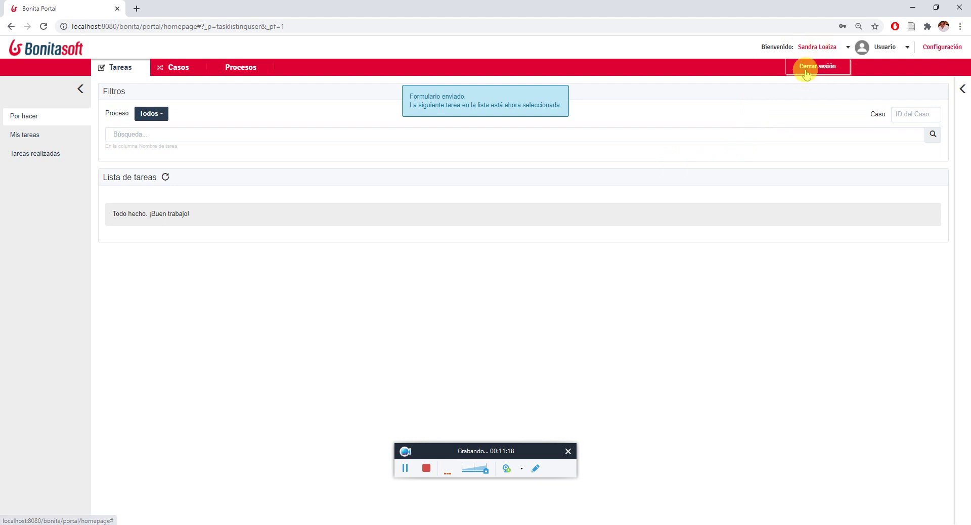
pyautogui.click(806, 73)
pyautogui.click(515, 269)
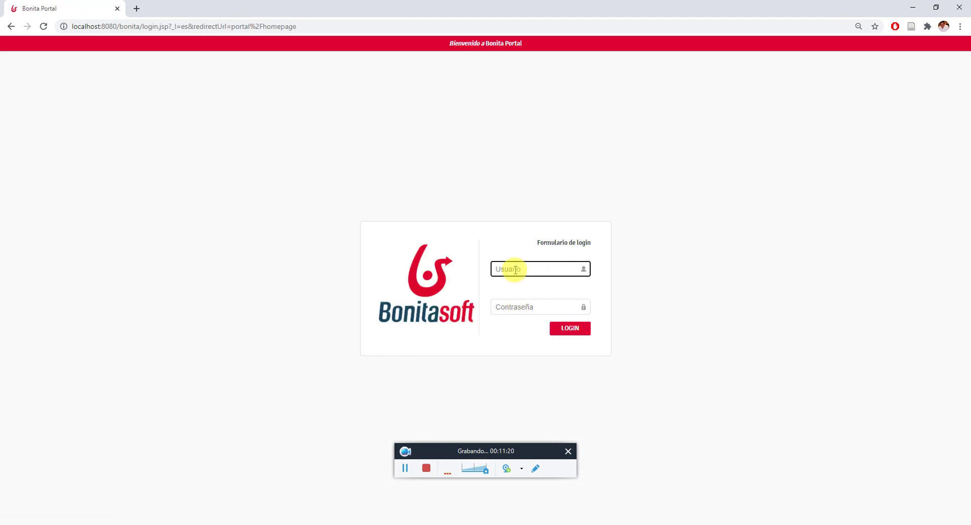
pyautogui.click(510, 305)
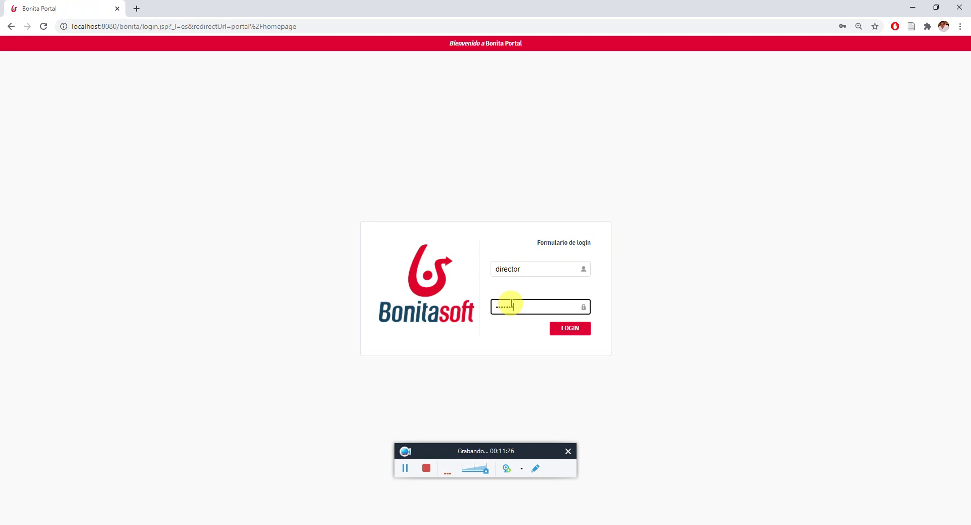
pyautogui.click(568, 329)
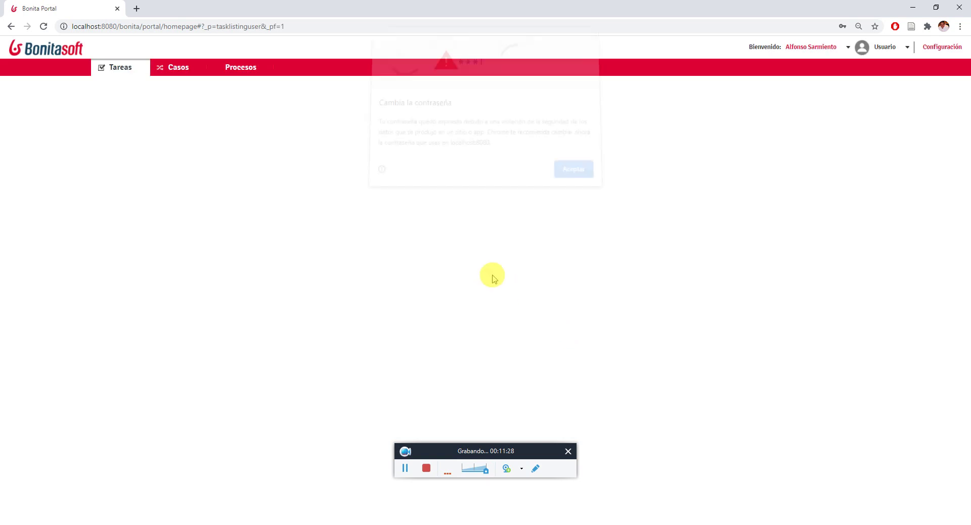
pyautogui.click(562, 175)
# Step: Take the Analizar Solicitud task for the cuadernos request, mark Aprobar Solicitud, and process the evaluation
pyautogui.doubleClick(444, 233)
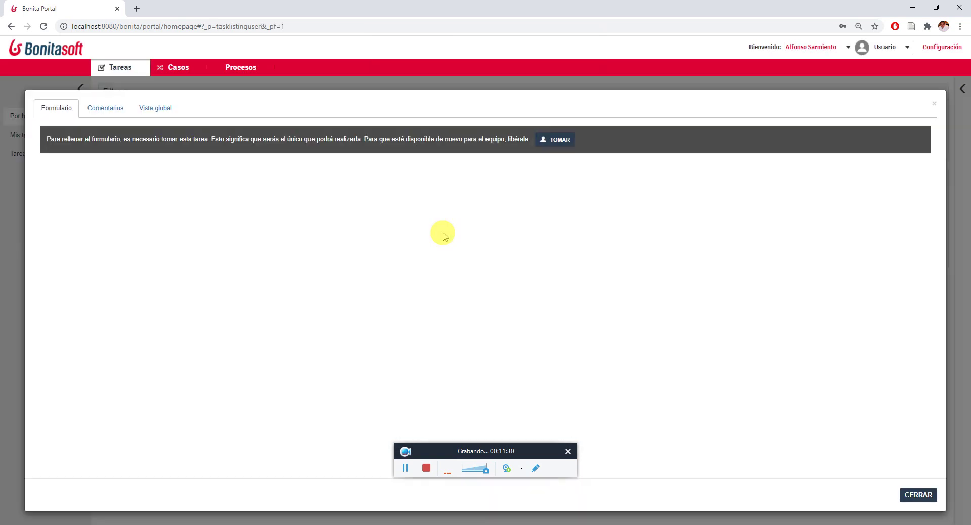
pyautogui.click(555, 139)
pyautogui.click(55, 262)
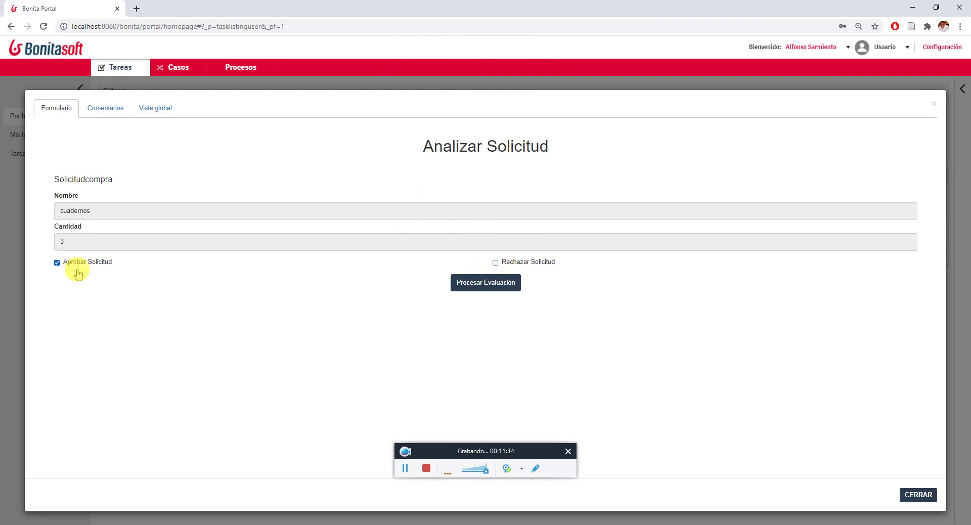
pyautogui.click(472, 285)
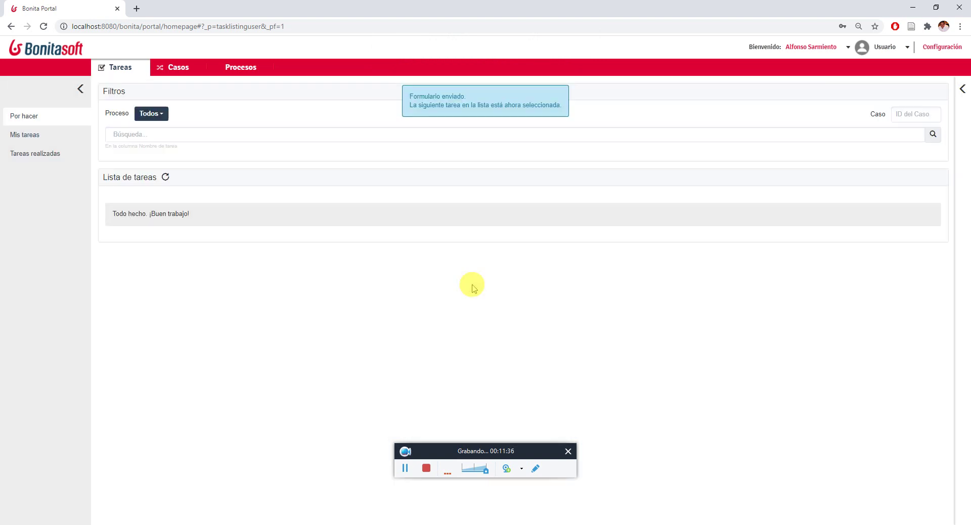
# Step: Review the business data and timeline of case 7030 in the global view of its completed Analizar Solicitud task, and close it
pyautogui.click(44, 158)
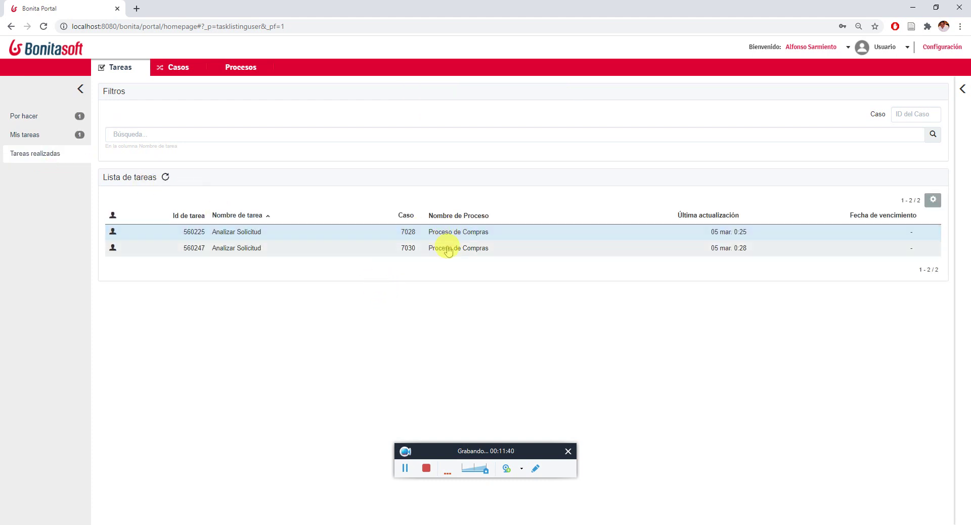
pyautogui.doubleClick(494, 248)
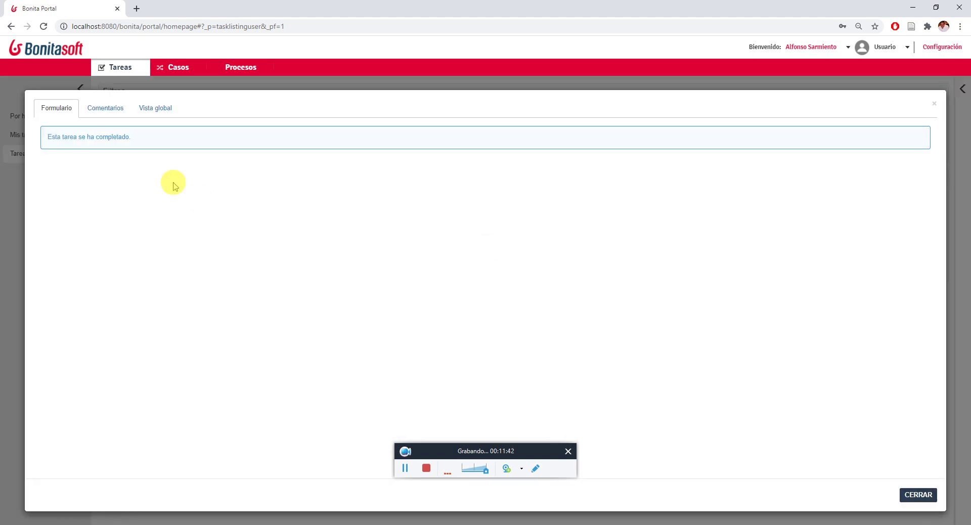
pyautogui.click(158, 103)
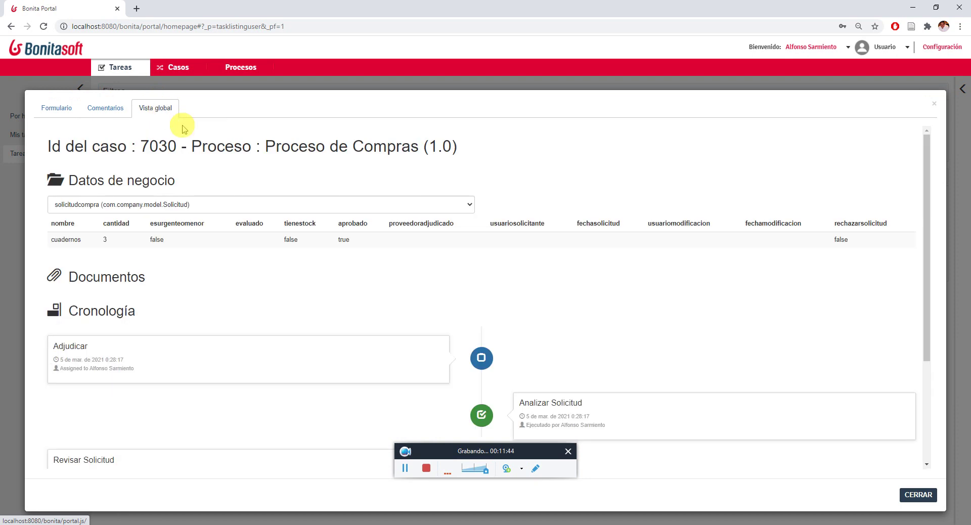
pyautogui.scroll(-3, 69, 354)
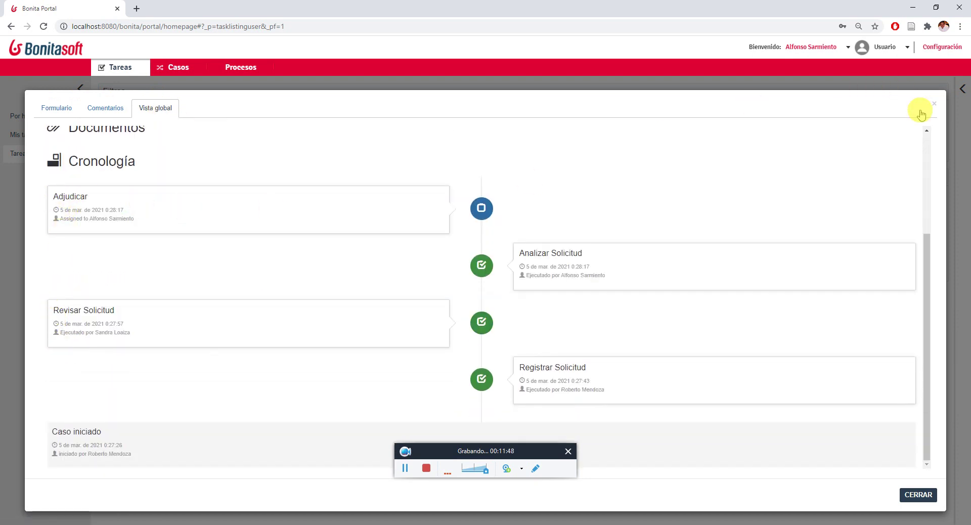
pyautogui.click(934, 103)
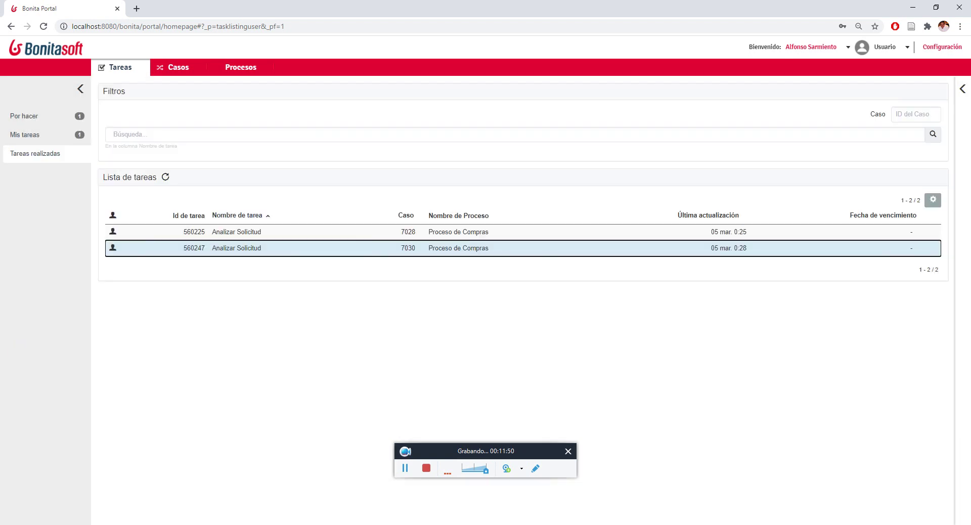
# Step: Open the Adjudicar task of case 7030 from the assigned tasks, enter Proveedor B as the awarded supplier, and submit the award
pyautogui.click(55, 136)
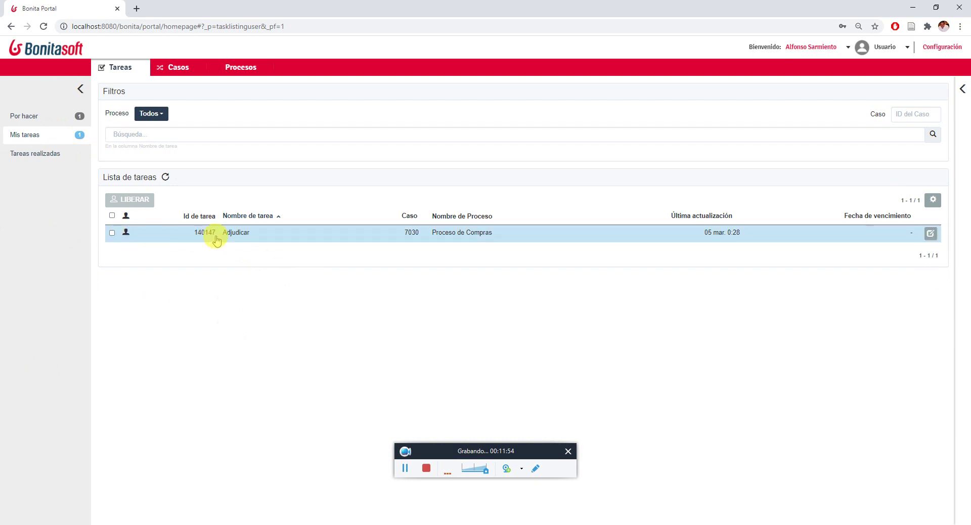
pyautogui.click(252, 227)
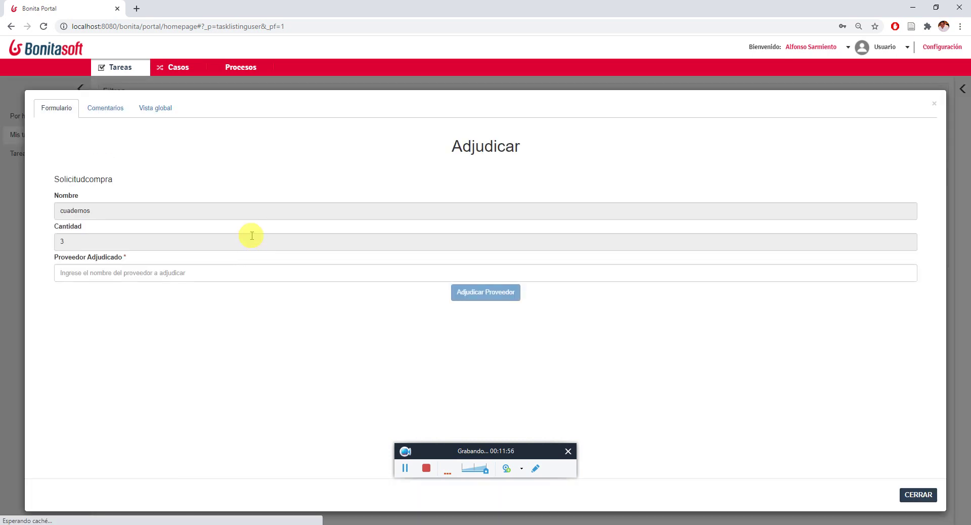
pyautogui.click(182, 268)
pyautogui.click(181, 266)
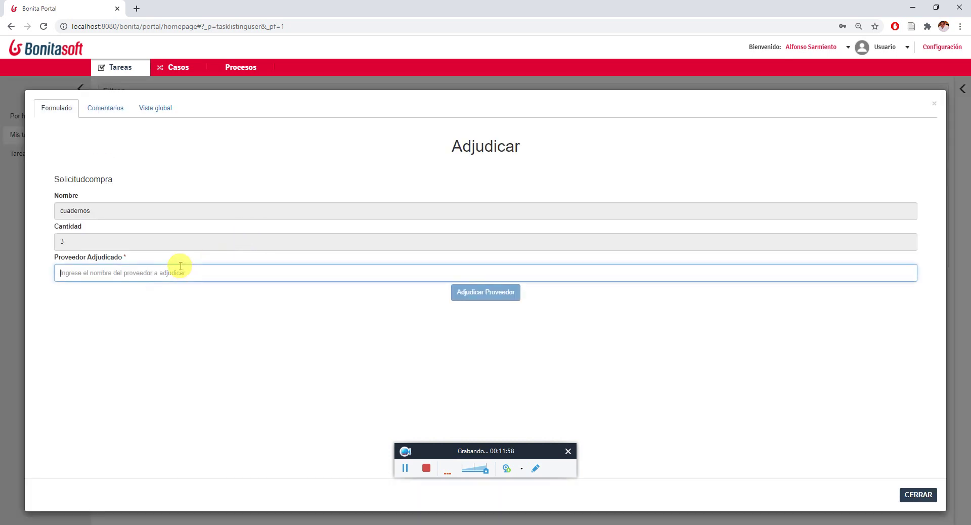
pyautogui.write('Proee')
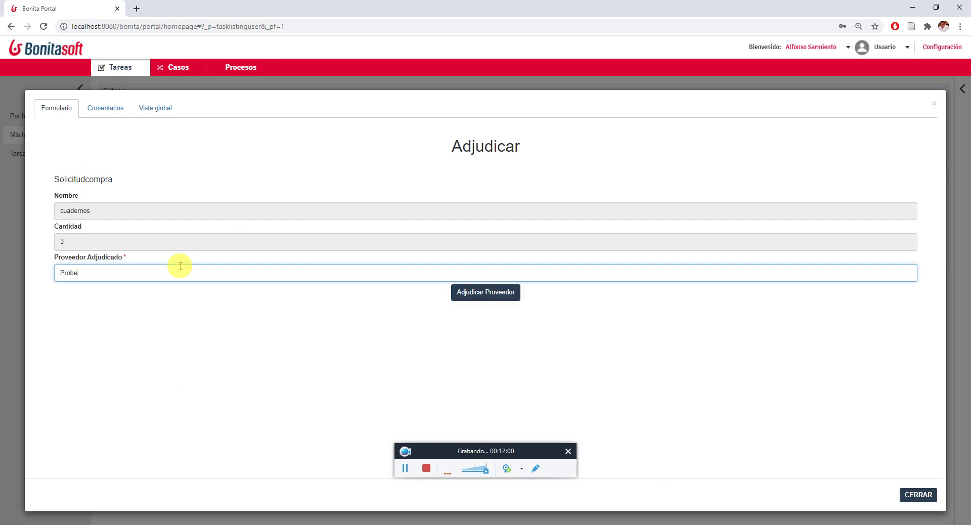
pyautogui.press('BackSpace')
pyautogui.press('BackSpace')
pyautogui.write('veedor')
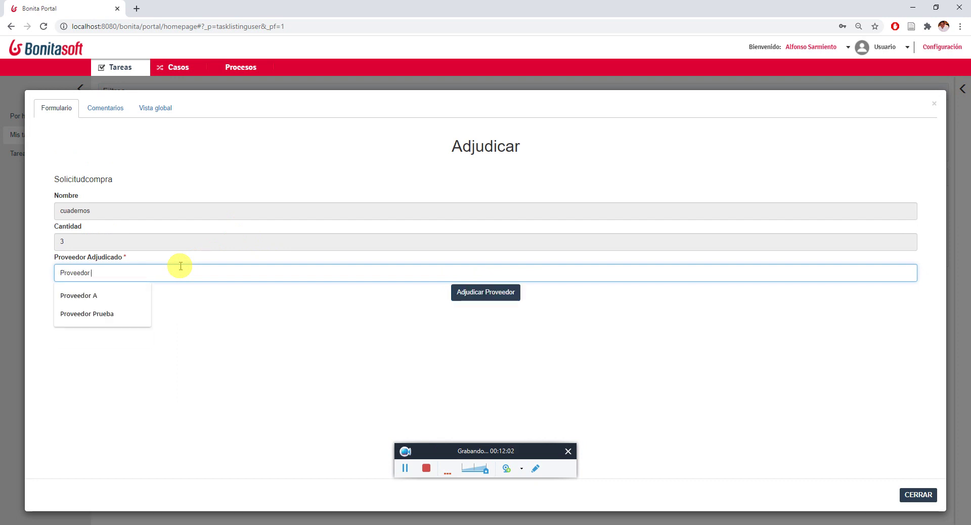
pyautogui.write(' B')
pyautogui.click(471, 294)
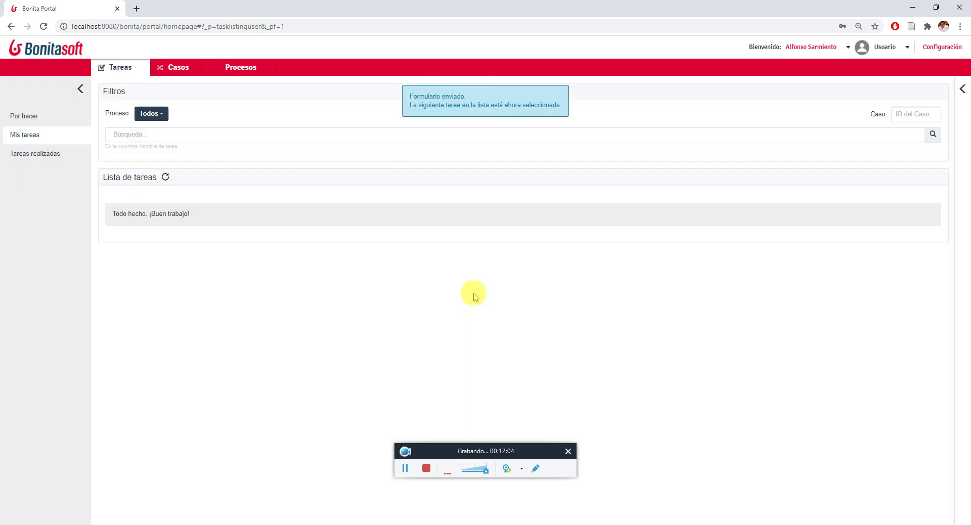
# Step: Review the business data and timeline of case 7030 in the global view of its completed Adjudicar task, and close it
pyautogui.click(40, 153)
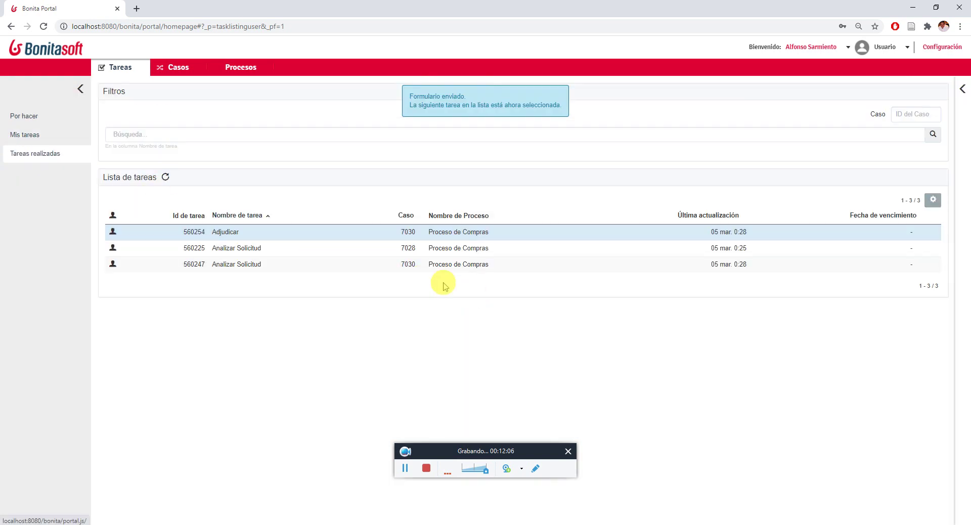
pyautogui.click(461, 230)
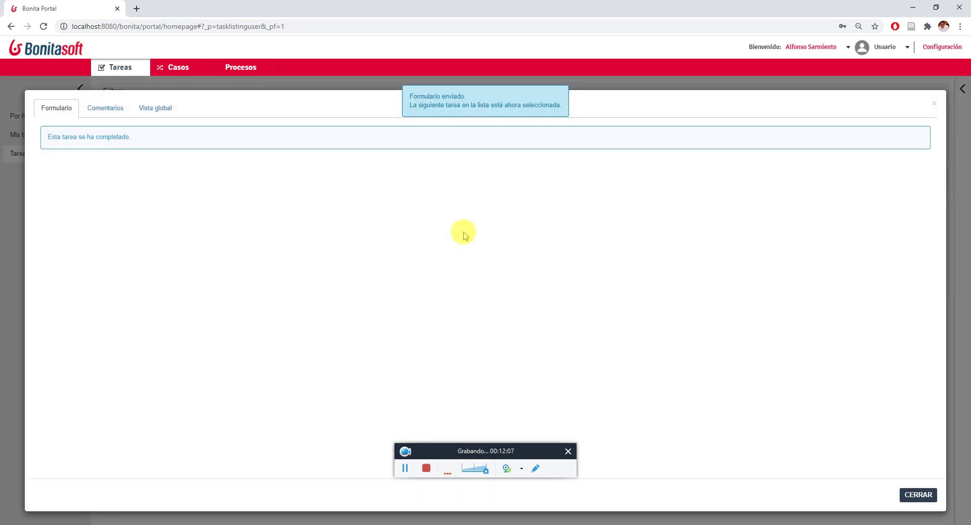
pyautogui.click(171, 110)
pyautogui.scroll(-5, 213, 247)
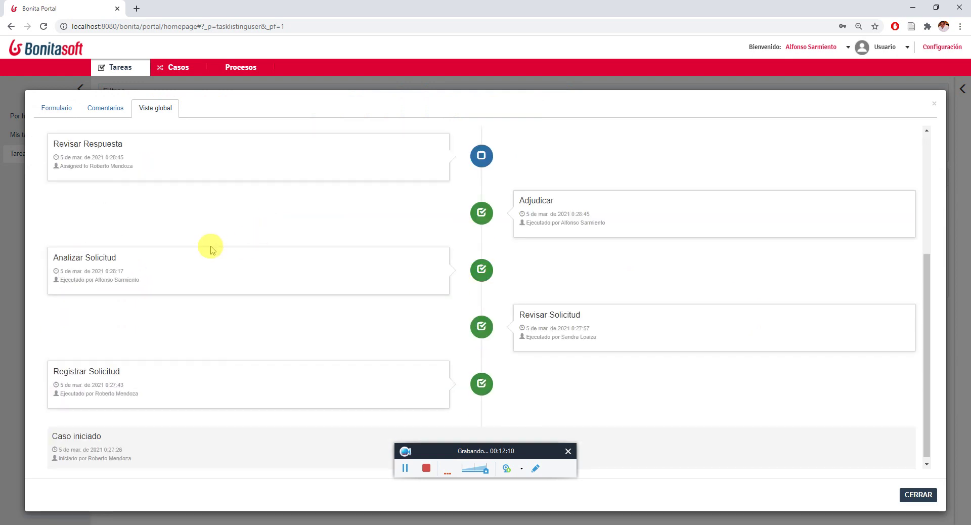
pyautogui.scroll(5, 208, 248)
pyautogui.scroll(-5, 200, 263)
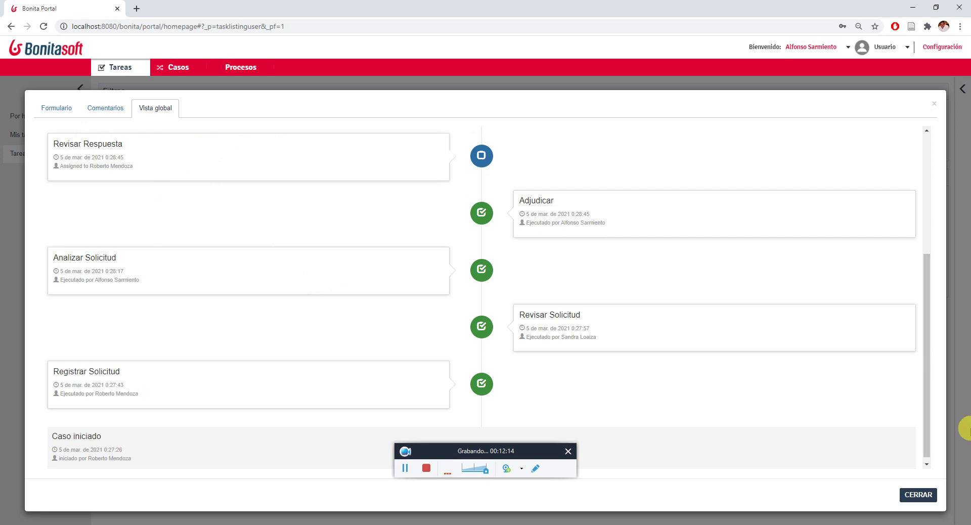
pyautogui.click(917, 495)
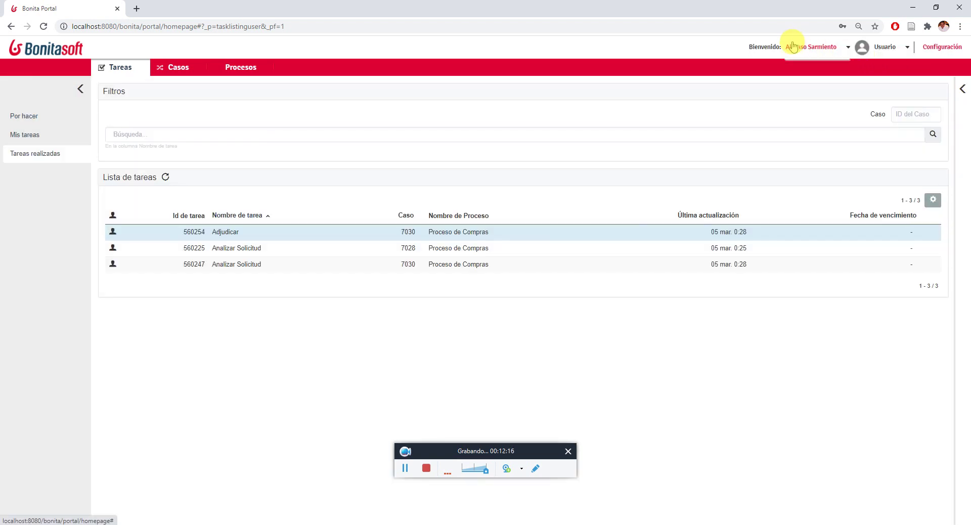
# Step: Log out of the director account and log in as REQUIRIENTE with the account password, dismissing the browser's offer to save it
pyautogui.click(808, 67)
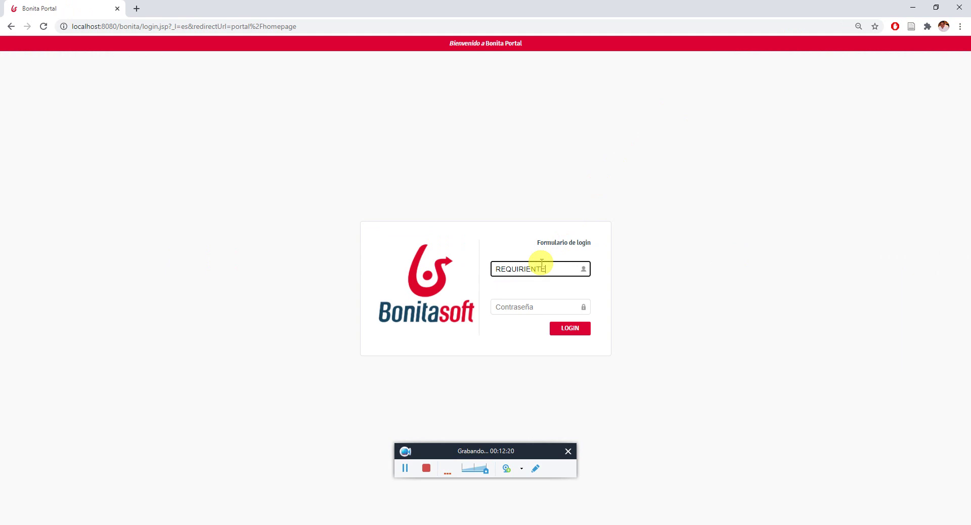
pyautogui.click(535, 311)
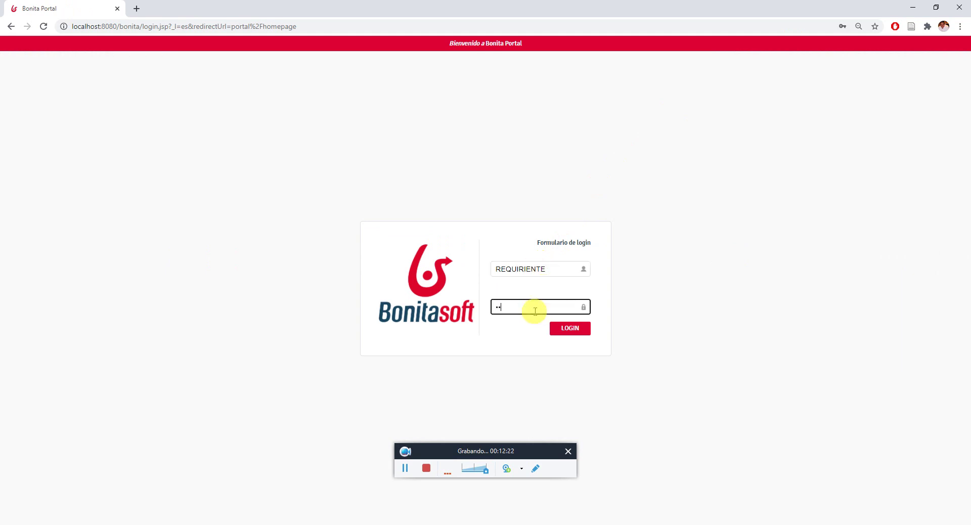
pyautogui.press('Return')
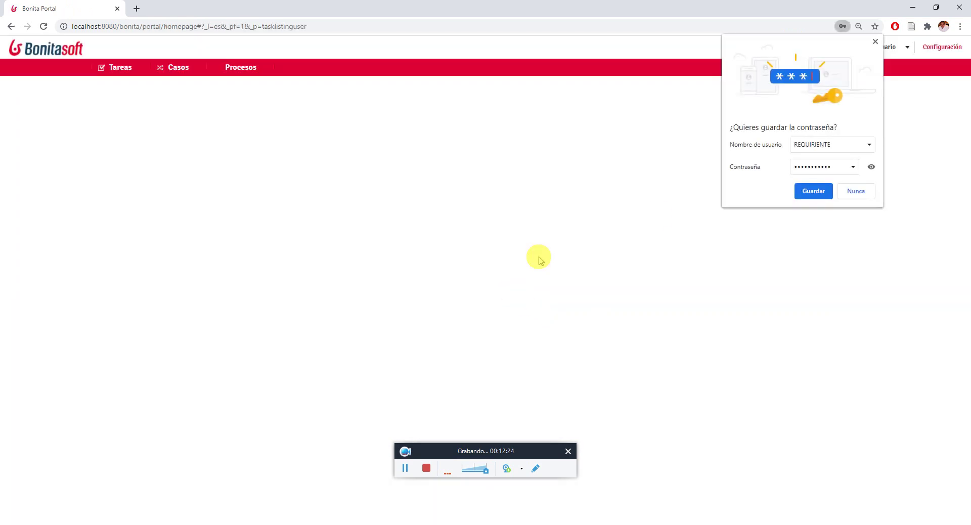
pyautogui.click(868, 47)
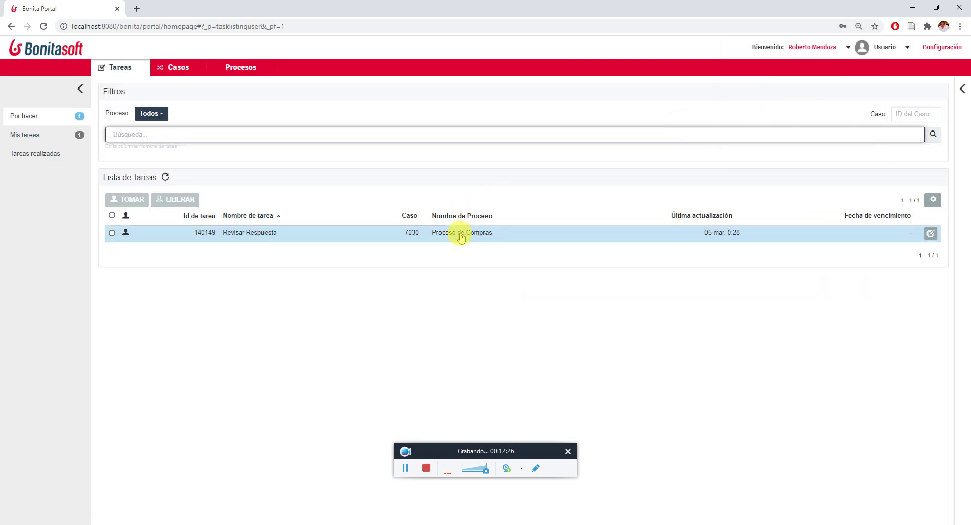
# Step: Open the Revisar Respuesta task of case 7030 and finalize the purchase request process
pyautogui.doubleClick(459, 234)
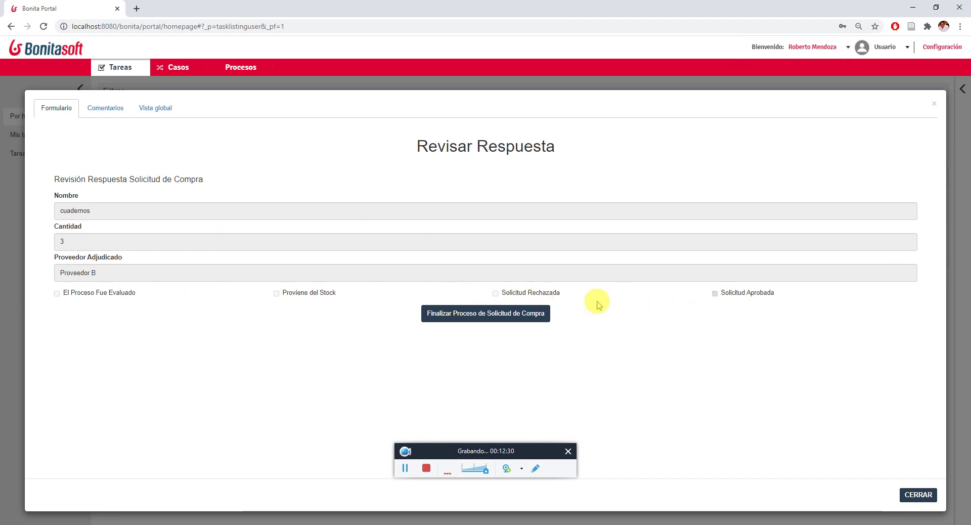
pyautogui.click(528, 316)
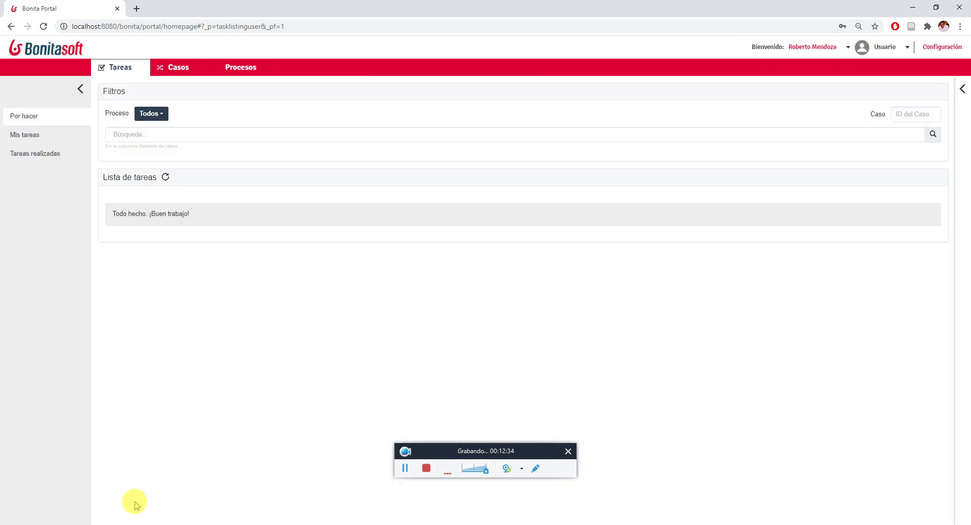
# Step: Switch to Bonita Studio and examine the general settings and business variables of the Registrar Solicitud task in the purchasing diagram
pyautogui.click(118, 524)
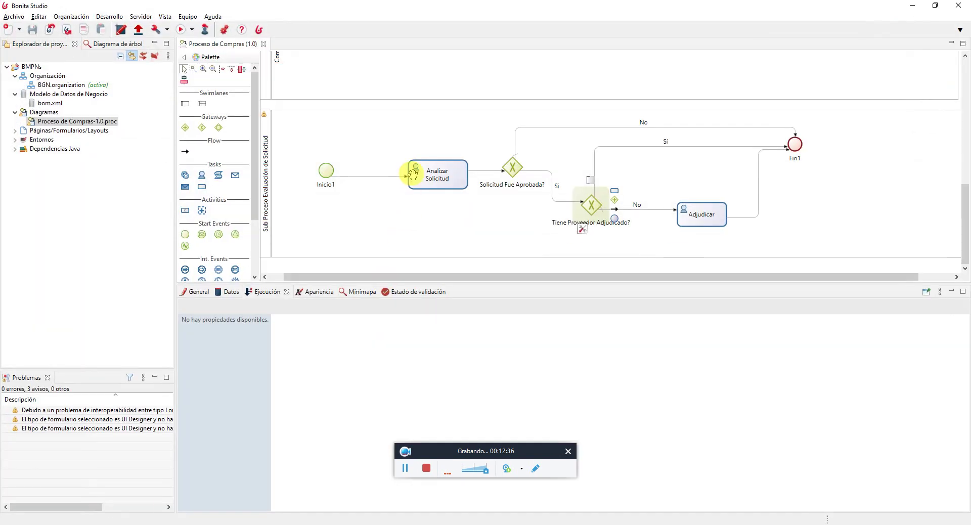
pyautogui.scroll(6, 409, 173)
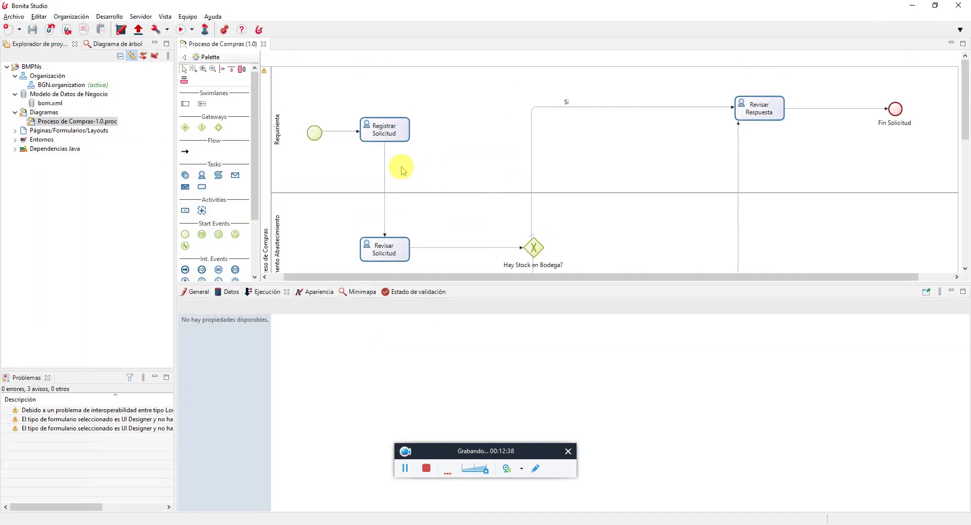
pyautogui.click(389, 133)
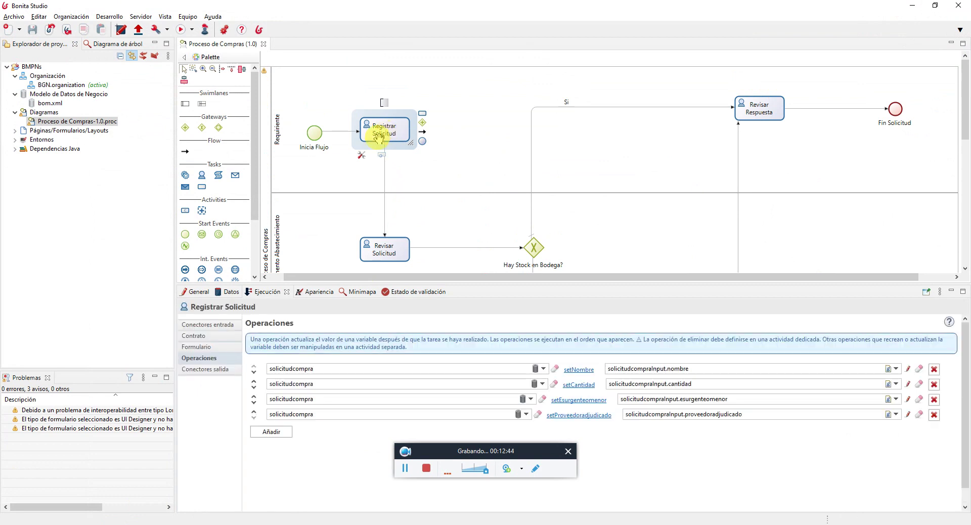
pyautogui.click(197, 292)
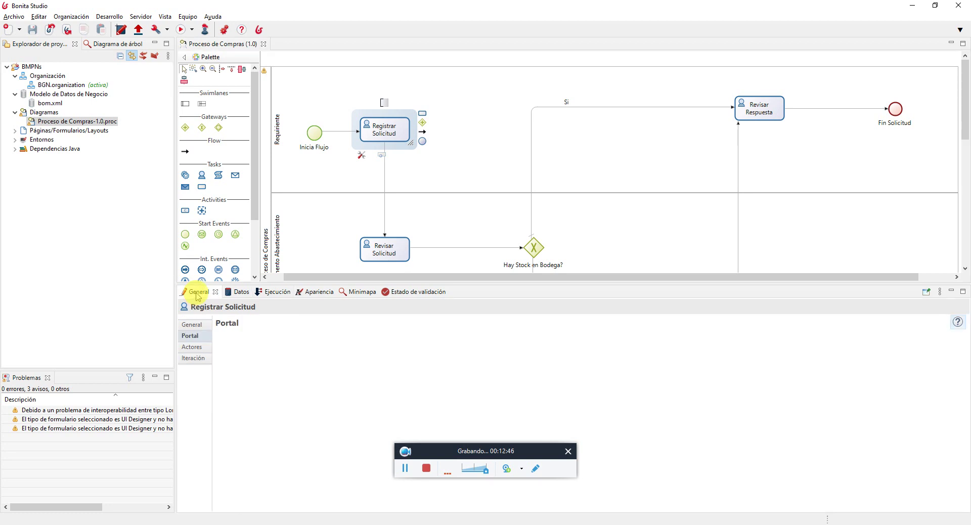
pyautogui.click(241, 294)
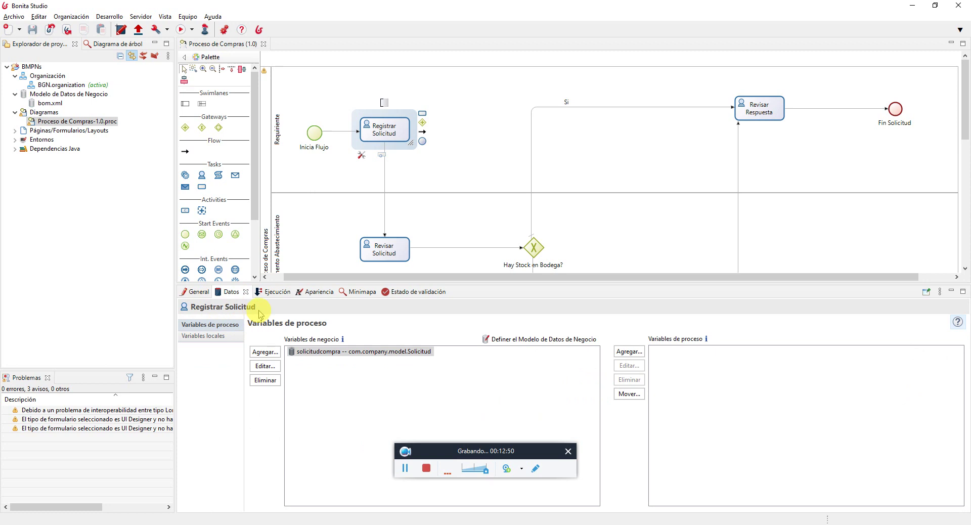
pyautogui.click(313, 354)
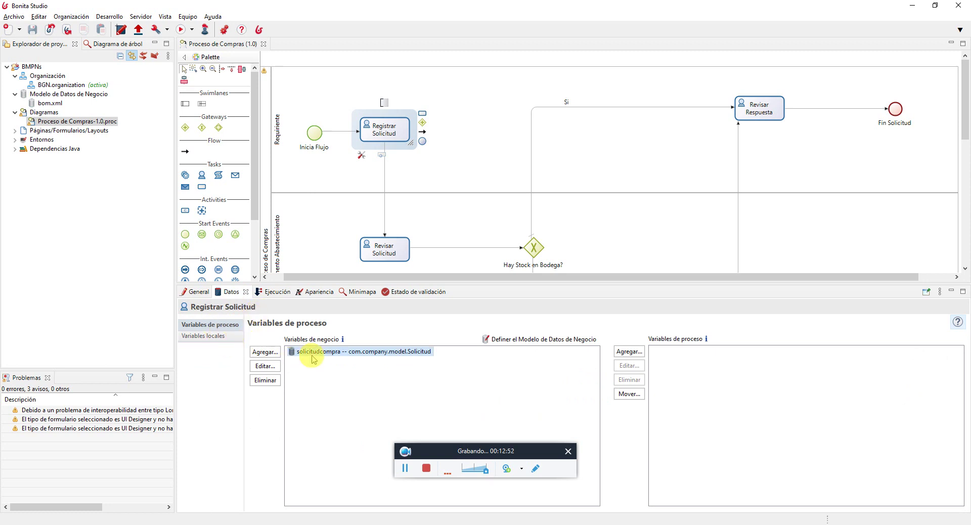
pyautogui.click(296, 327)
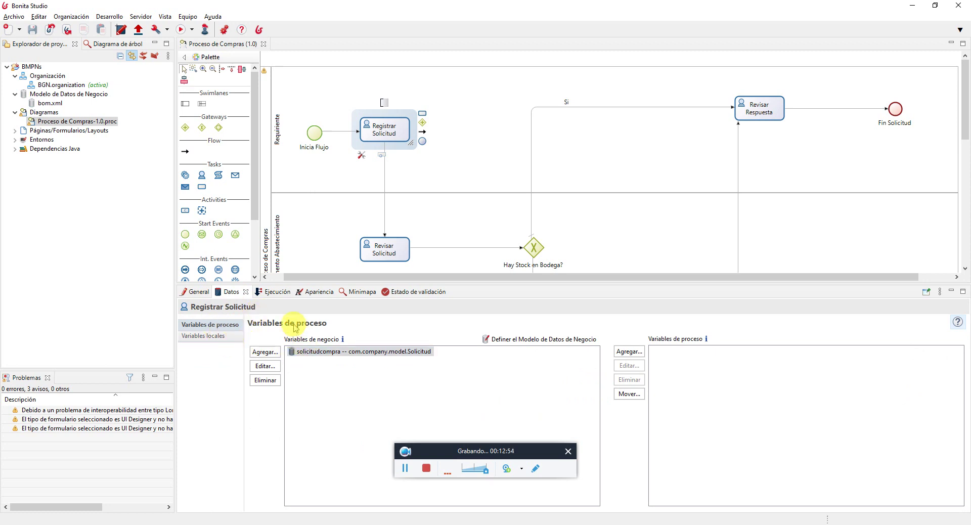
# Step: Examine the Registrar Solicitud task's contract inputs under solicitudcompraInput and its operations
pyautogui.click(275, 294)
pyautogui.click(218, 336)
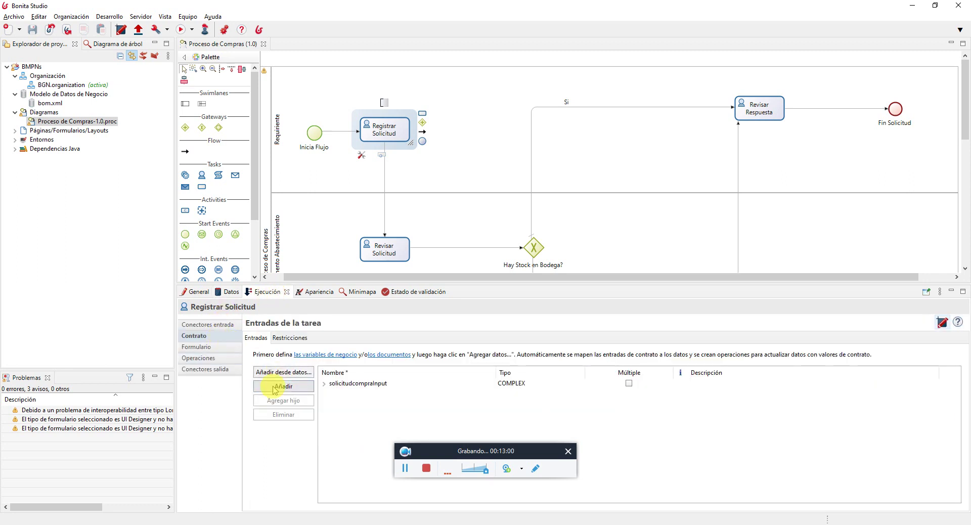
pyautogui.click(324, 384)
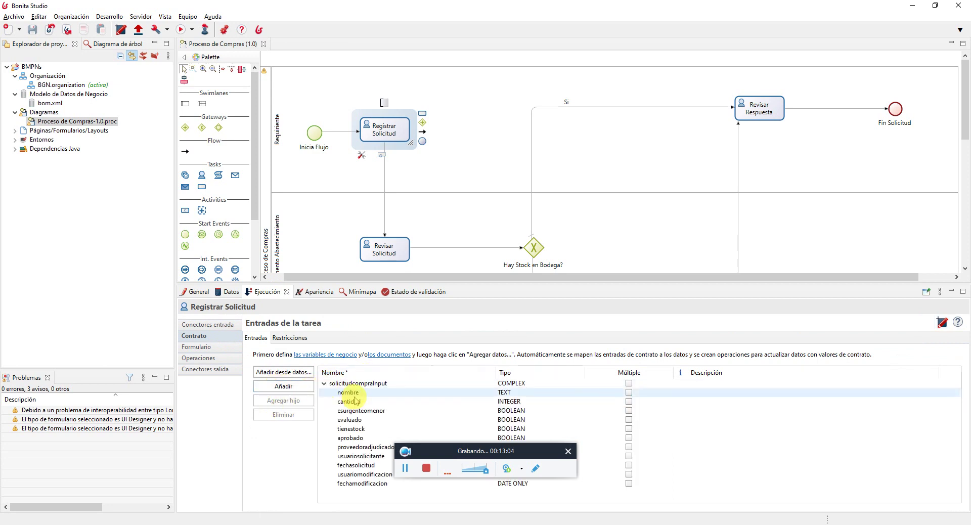
pyautogui.click(325, 385)
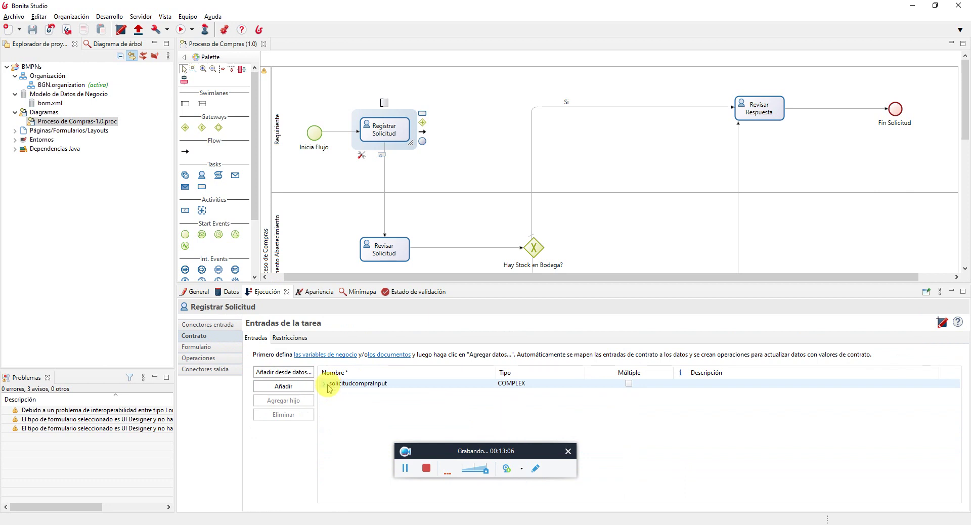
pyautogui.click(215, 360)
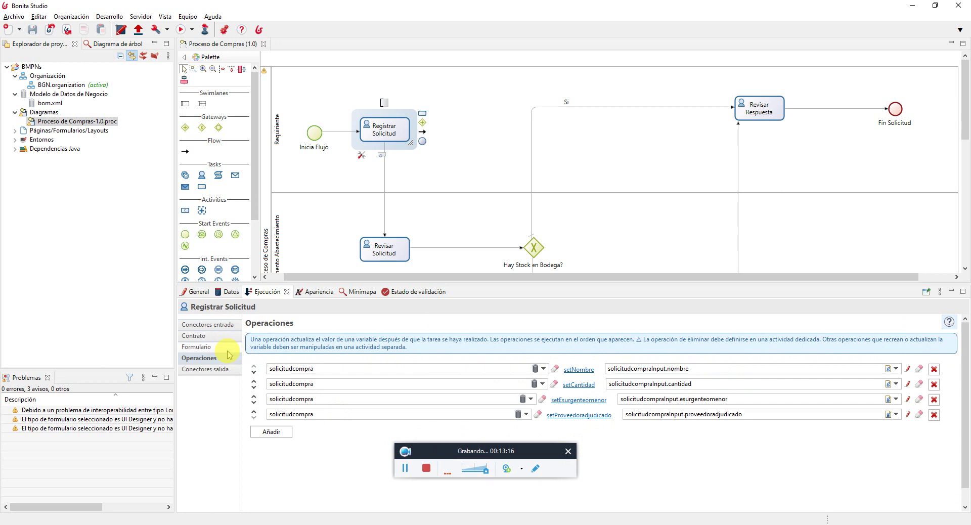
# Step: Open the frmRegistroSolicitud form in UI Designer, inspect the Nombre del Producto and Cantidad input properties, and close the form
pyautogui.click(227, 348)
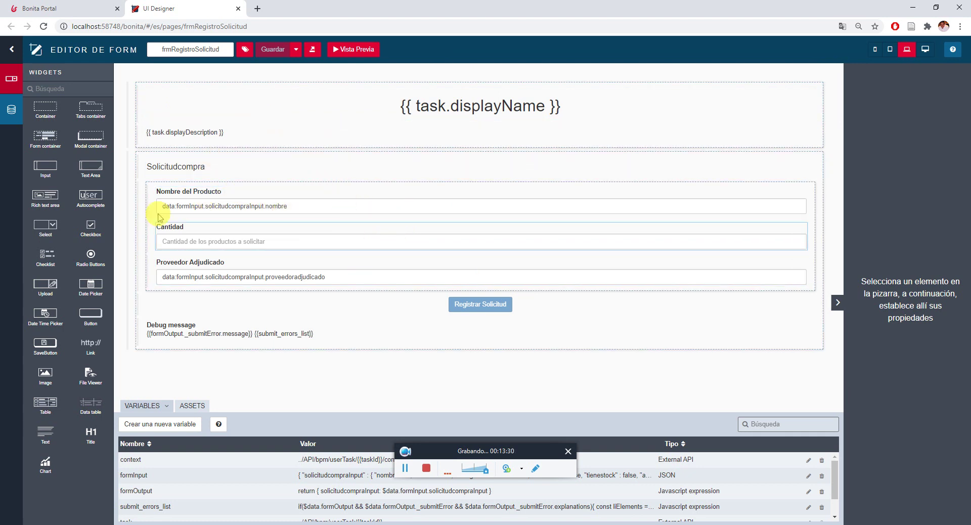
pyautogui.click(189, 191)
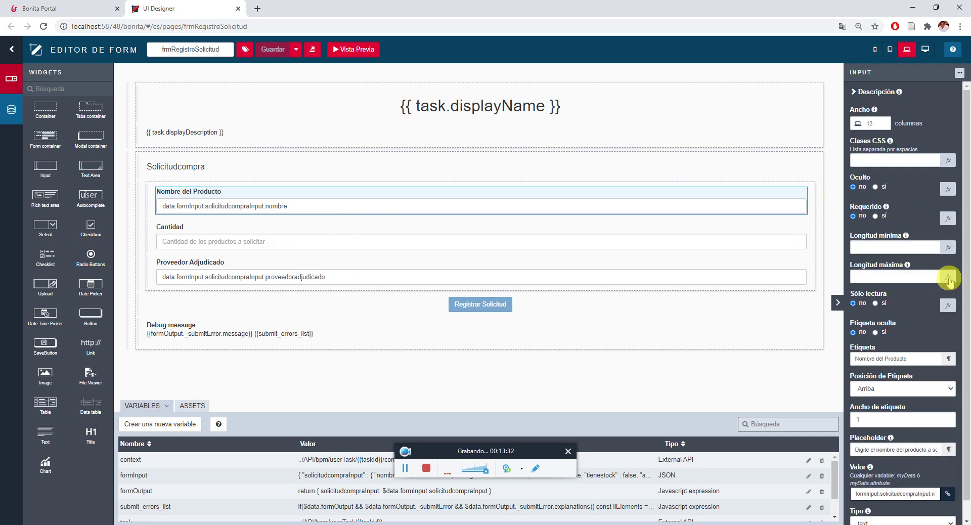
pyautogui.scroll(-1, 910, 379)
pyautogui.moveTo(891, 418)
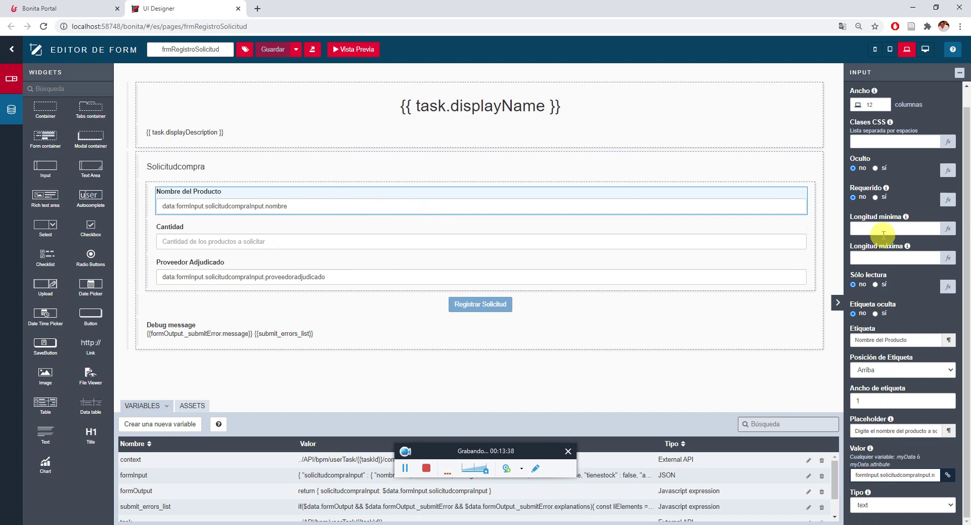
pyautogui.click(253, 243)
pyautogui.scroll(-2, 920, 404)
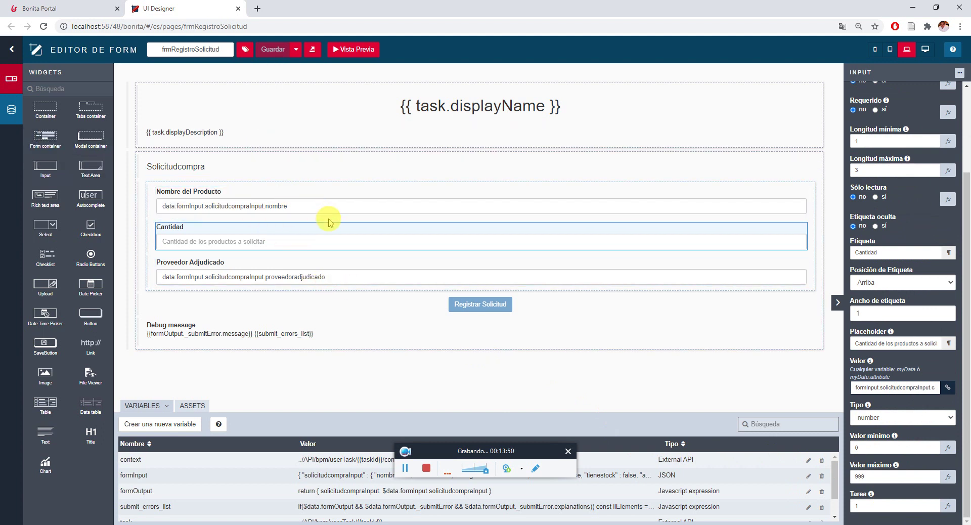
pyautogui.click(239, 9)
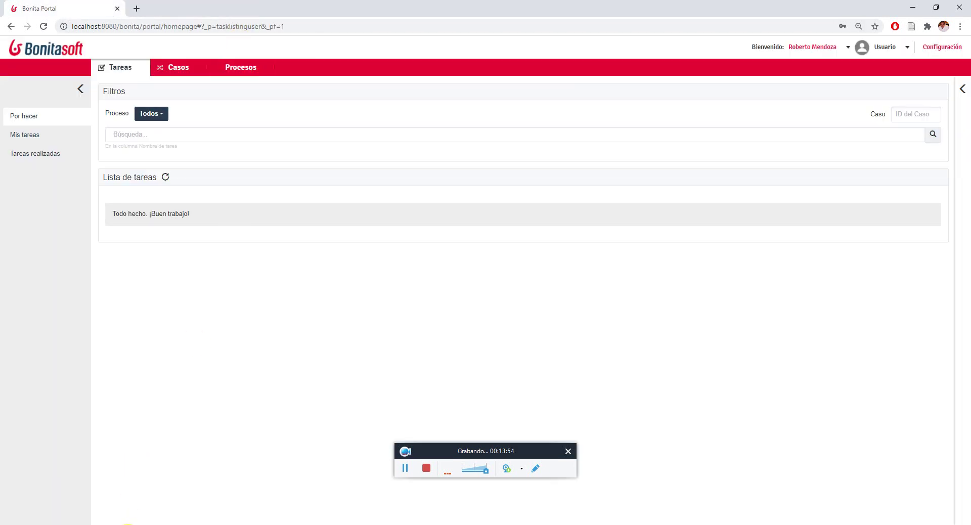
# Step: Switch to Bonita Studio and examine the Hay Stock en Bodega? gateway and its outgoing flows in the purchasing diagram
pyautogui.hotkey('alt', 'Tab')
pyautogui.scroll(-1, 494, 208)
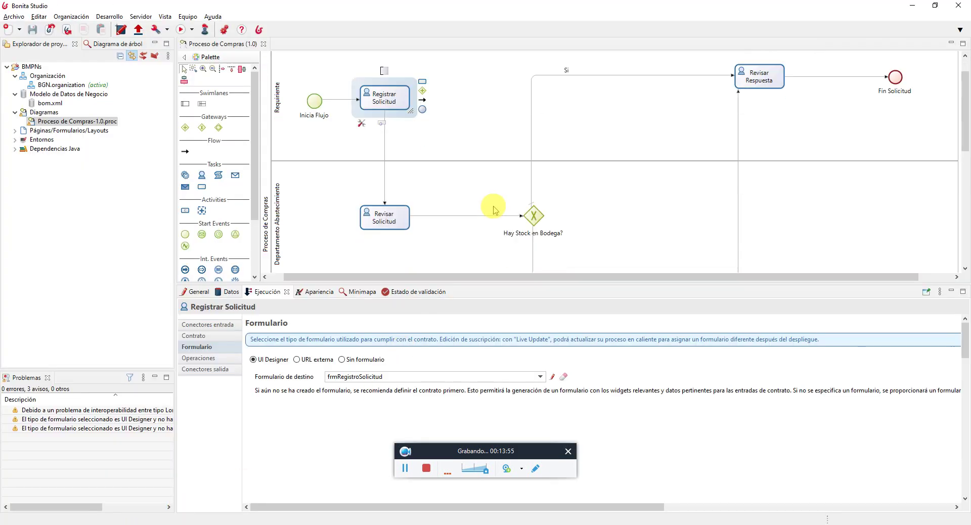
pyautogui.click(539, 221)
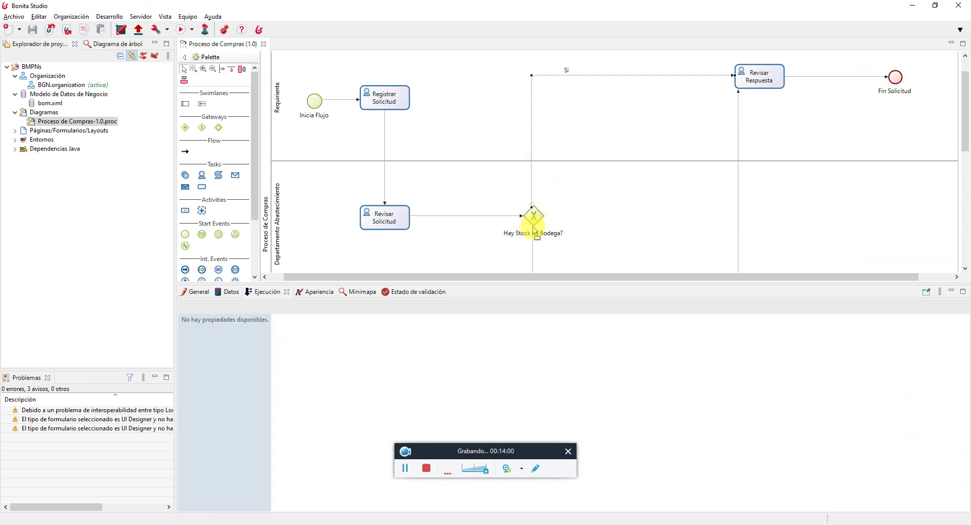
pyautogui.click(532, 179)
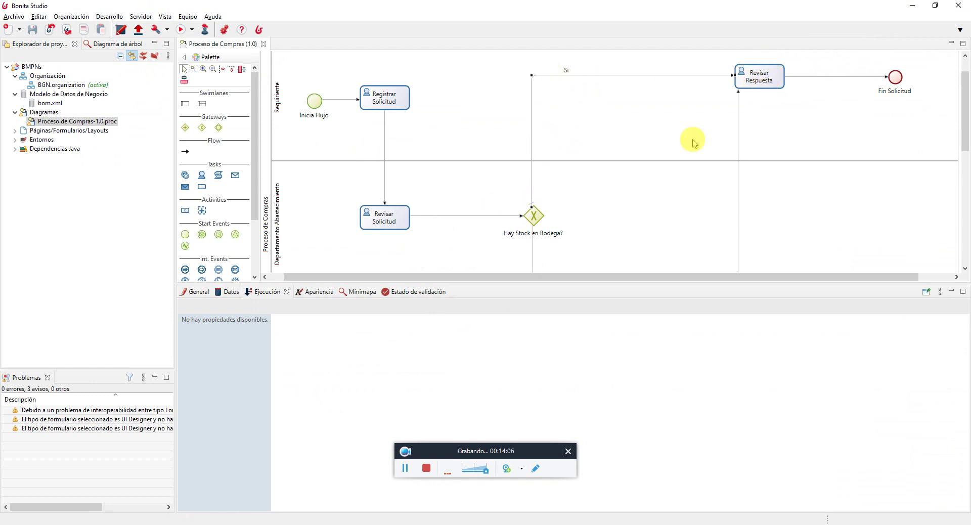
pyautogui.scroll(-1, 530, 205)
pyautogui.click(533, 186)
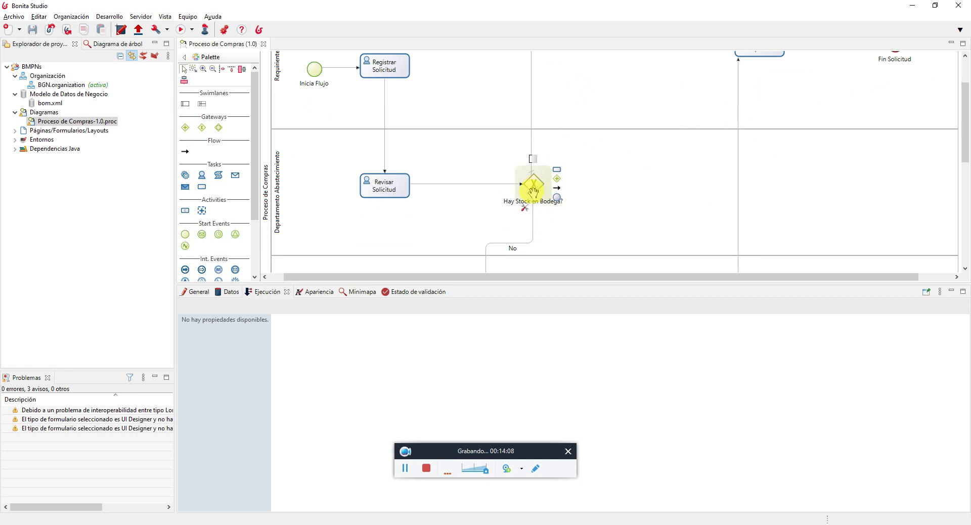
pyautogui.click(532, 262)
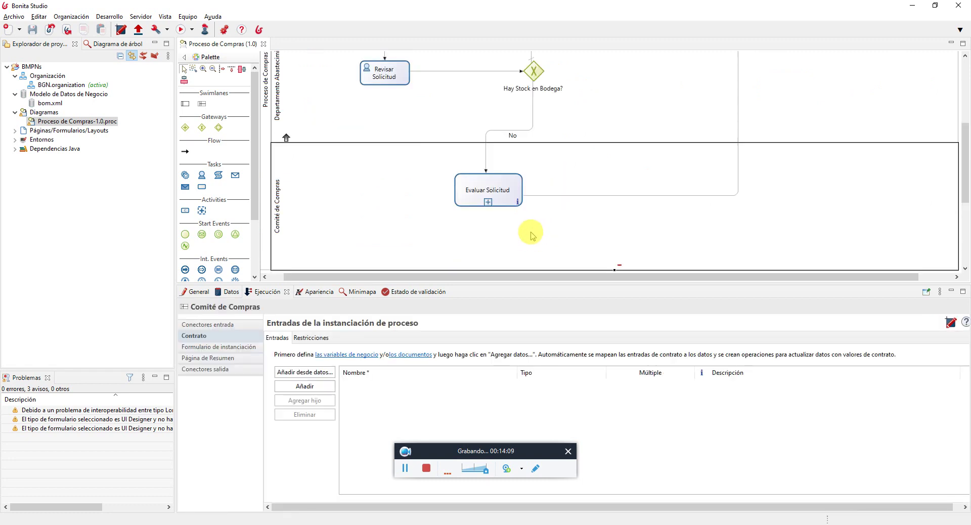
# Step: Inspect the getTieneStock() condition script of the No flow leaving the Hay Stock en Bodega? gateway, and close the expression without changes
pyautogui.click(505, 134)
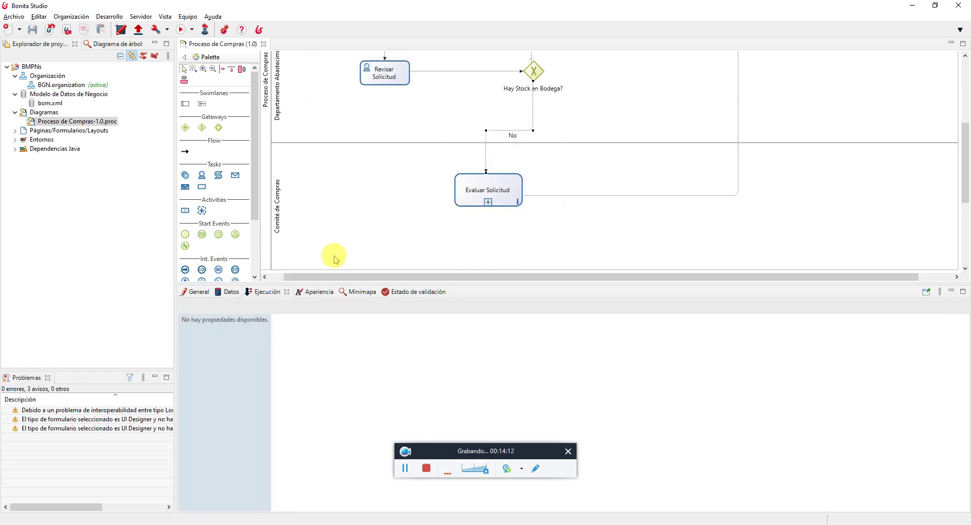
pyautogui.click(227, 292)
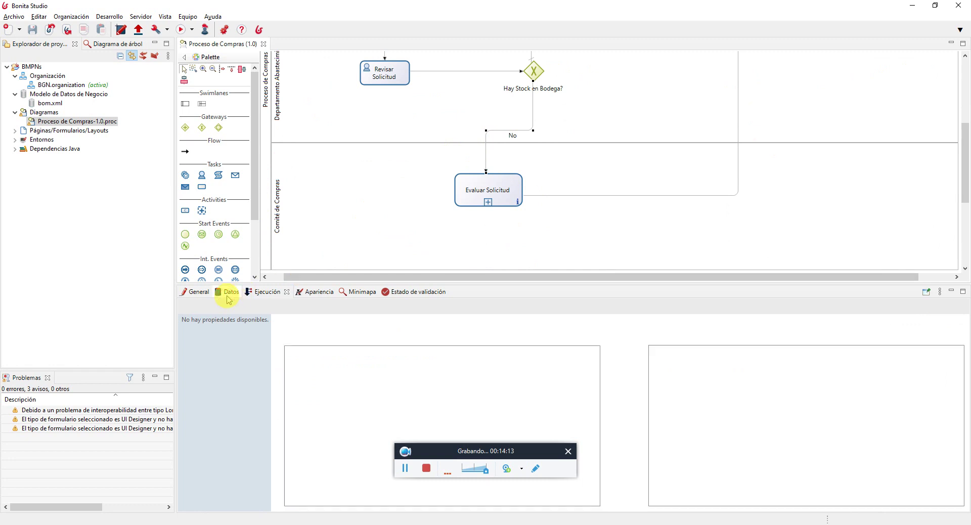
pyautogui.click(193, 292)
pyautogui.click(238, 354)
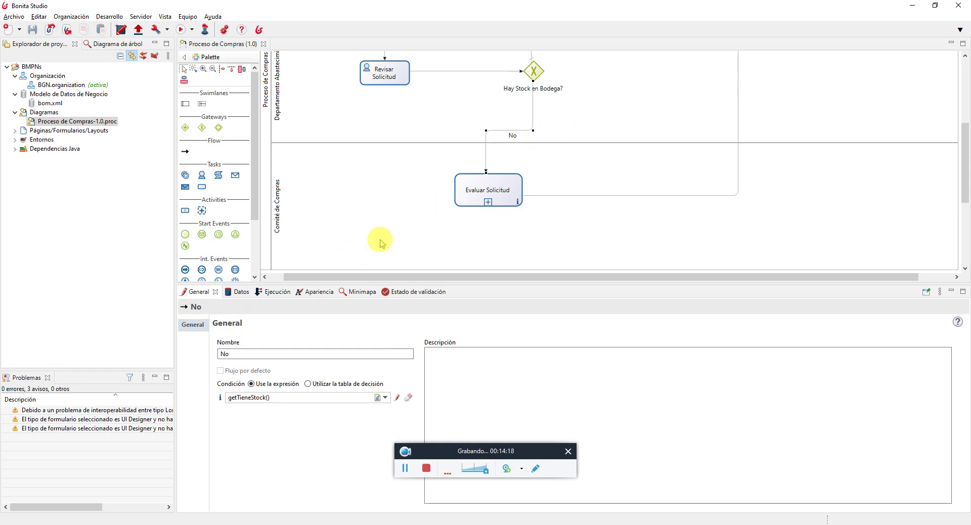
pyautogui.click(398, 398)
pyautogui.moveTo(418, 35); pyautogui.dragTo(450, 207)
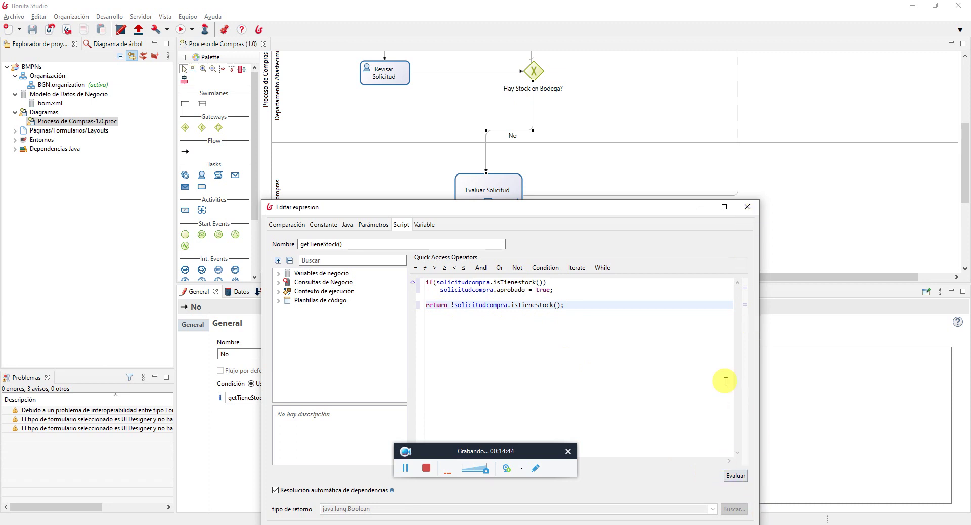
pyautogui.click(747, 208)
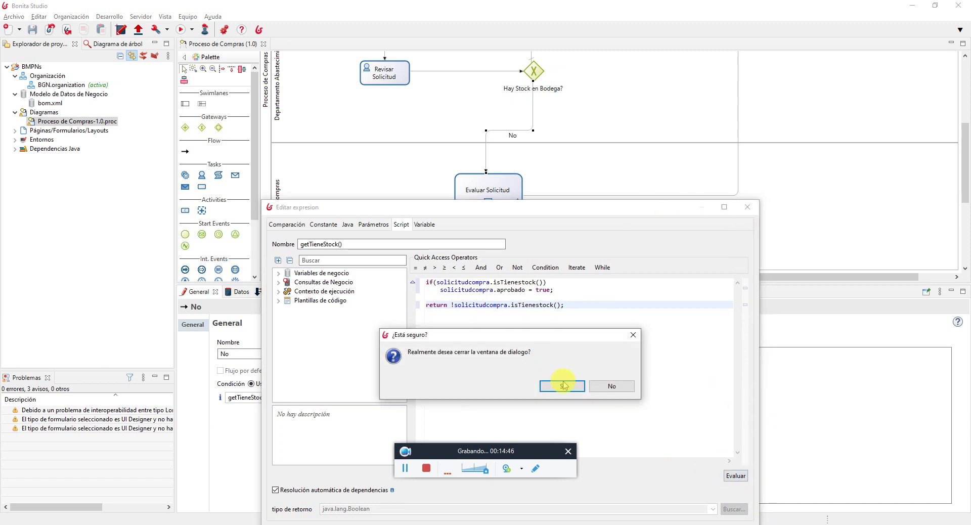
pyautogui.click(563, 387)
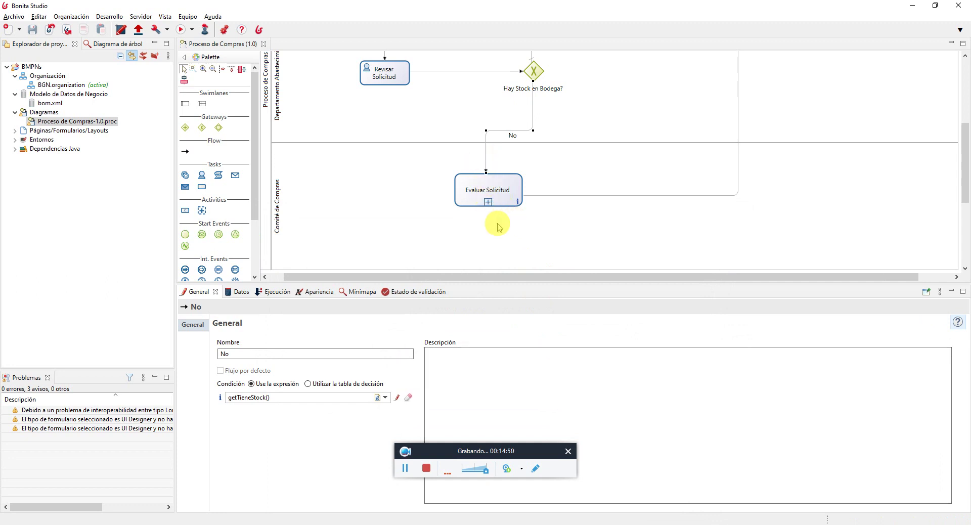
# Step: Inspect the RetornaAprobacion() condition script on the Si flow of the Solicitud Fue Aprobada? gateway in the evaluation subprocess, then cancel the editor
pyautogui.scroll(3, 498, 226)
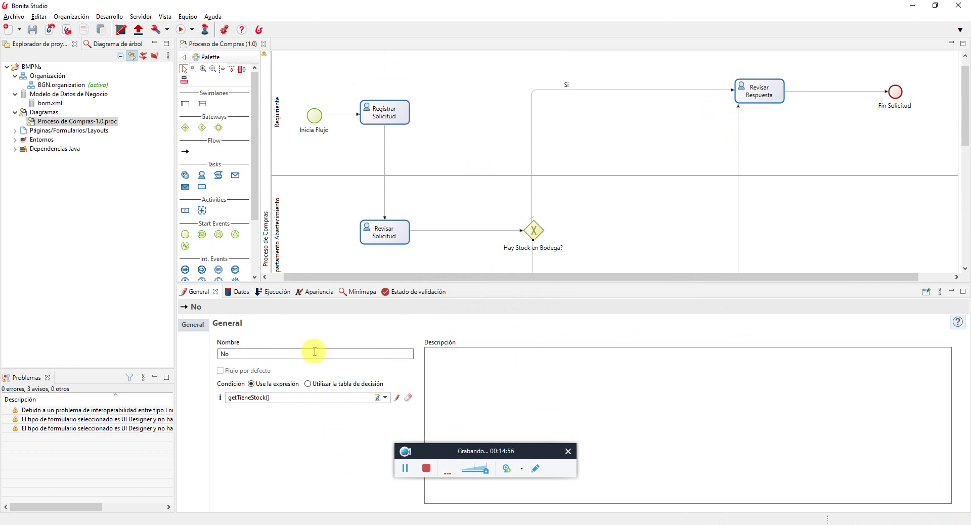
pyautogui.scroll(-10, 368, 223)
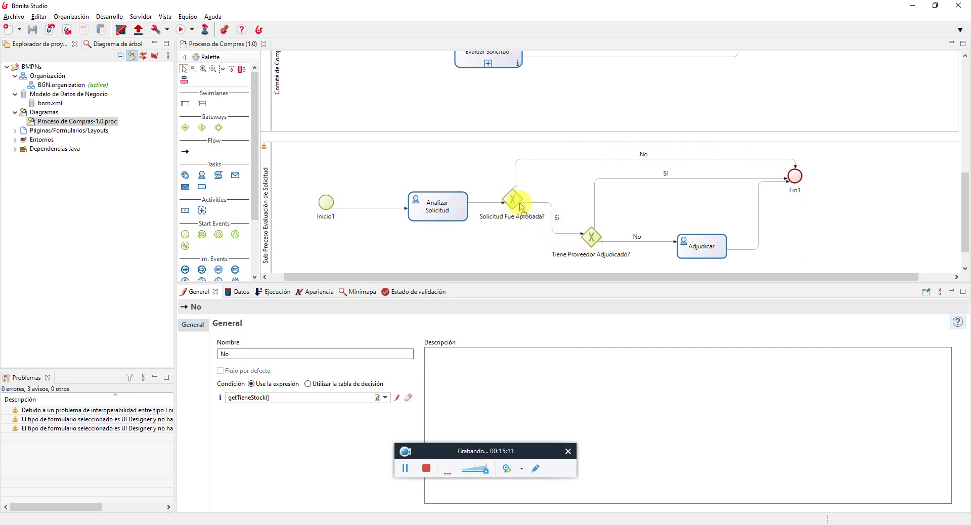
pyautogui.click(552, 217)
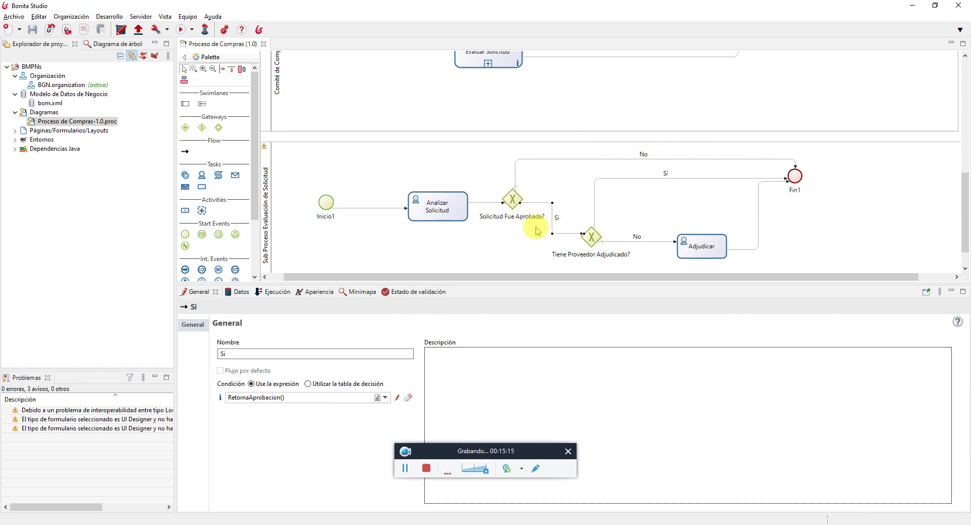
pyautogui.click(398, 398)
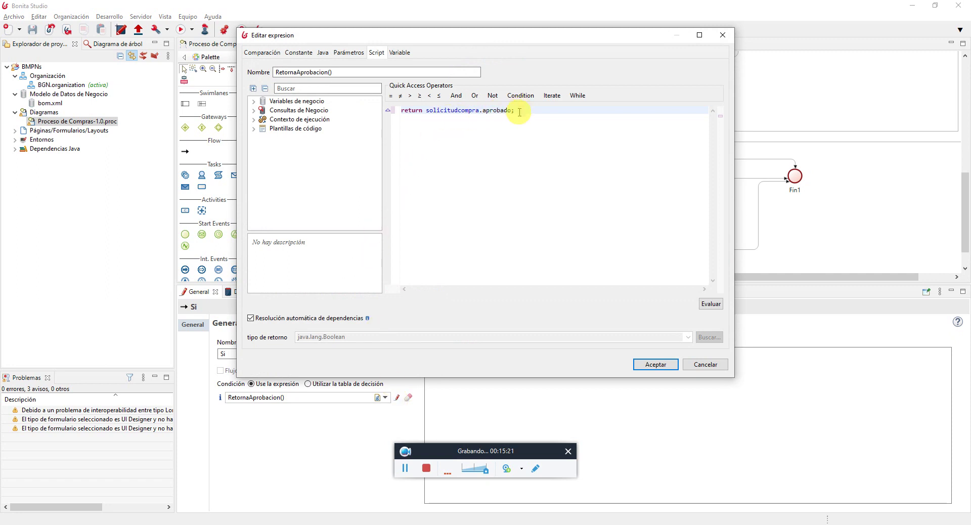
pyautogui.click(704, 364)
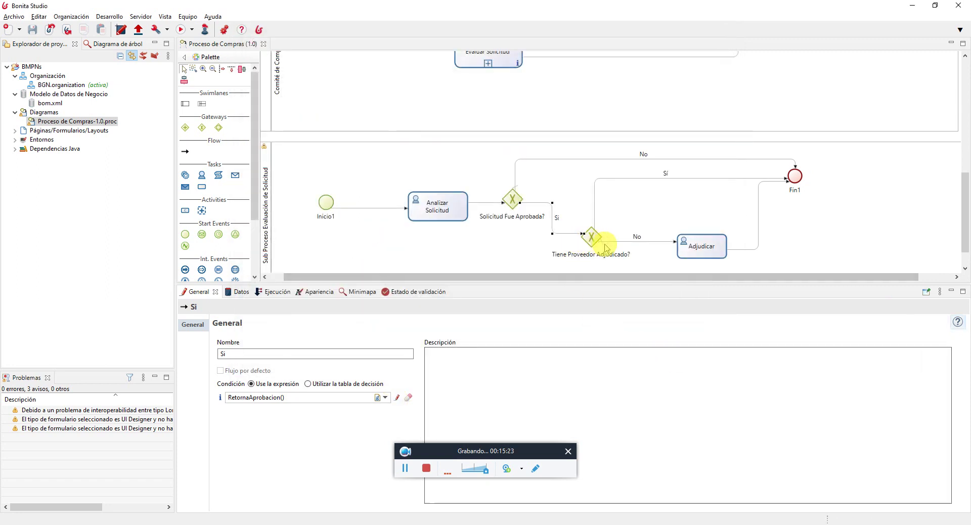
# Step: Inspect the FlujoPorDefecto() condition script on the Sí flow of the Tiene Proveedor Adjudicado? gateway, then cancel the editor
pyautogui.click(595, 217)
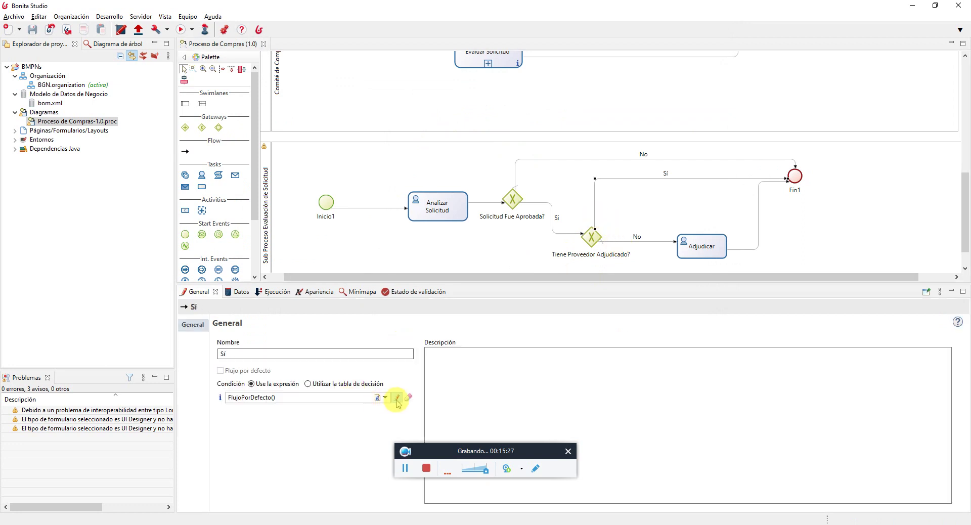
pyautogui.click(396, 399)
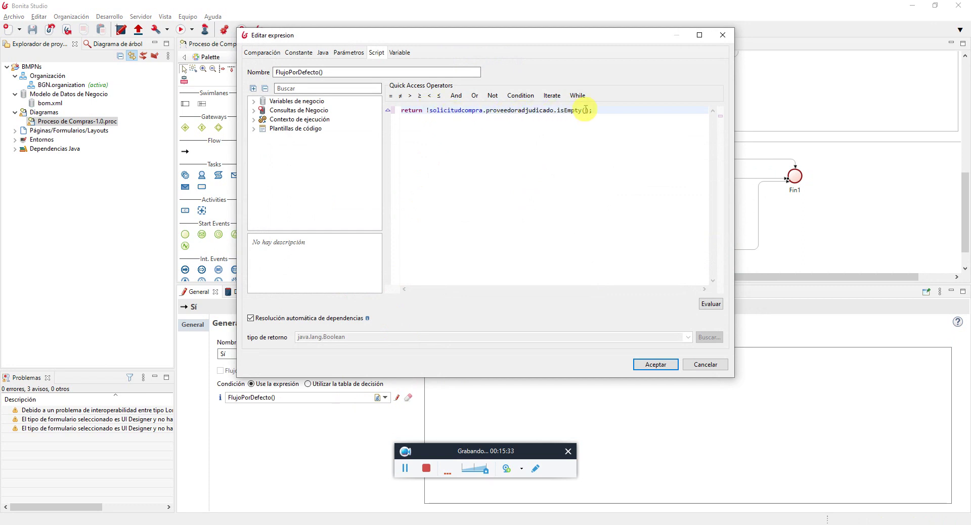
pyautogui.click(708, 364)
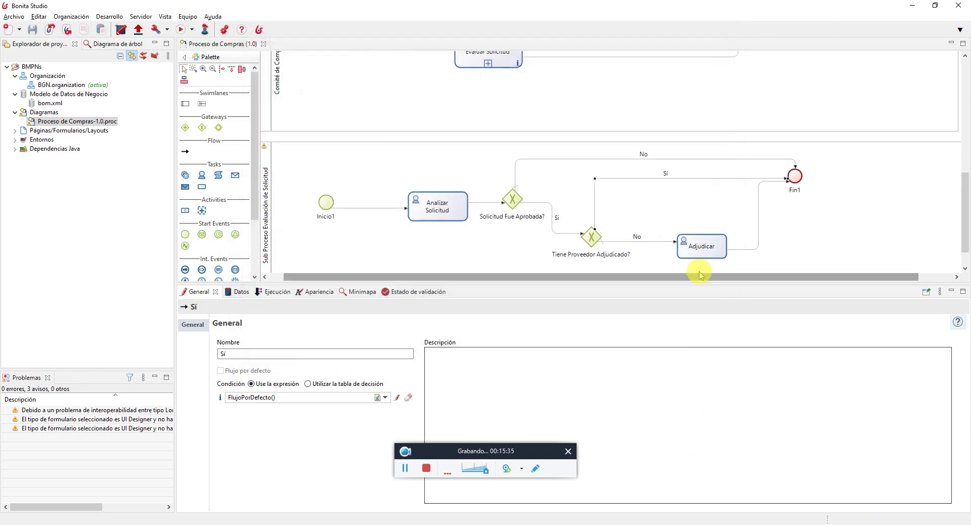